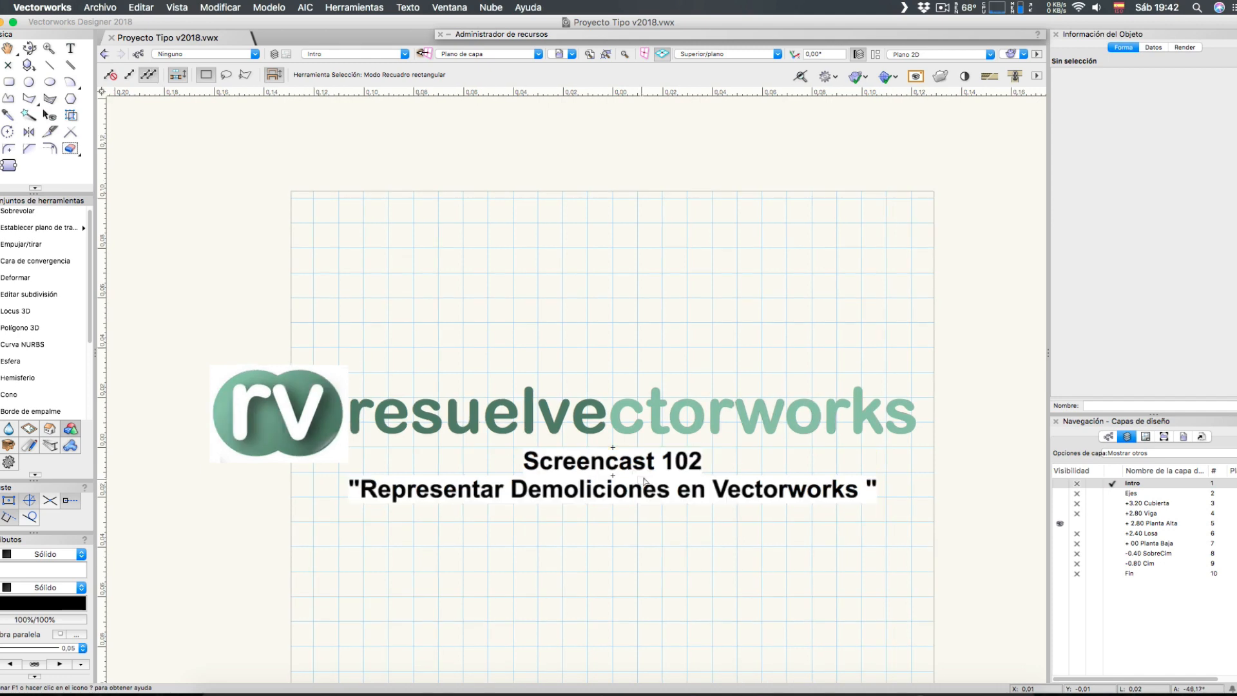
Make the + 2.80 Planta Alta design layer active and bring the area around the stairs and small office into view.
double_click(1132, 526)
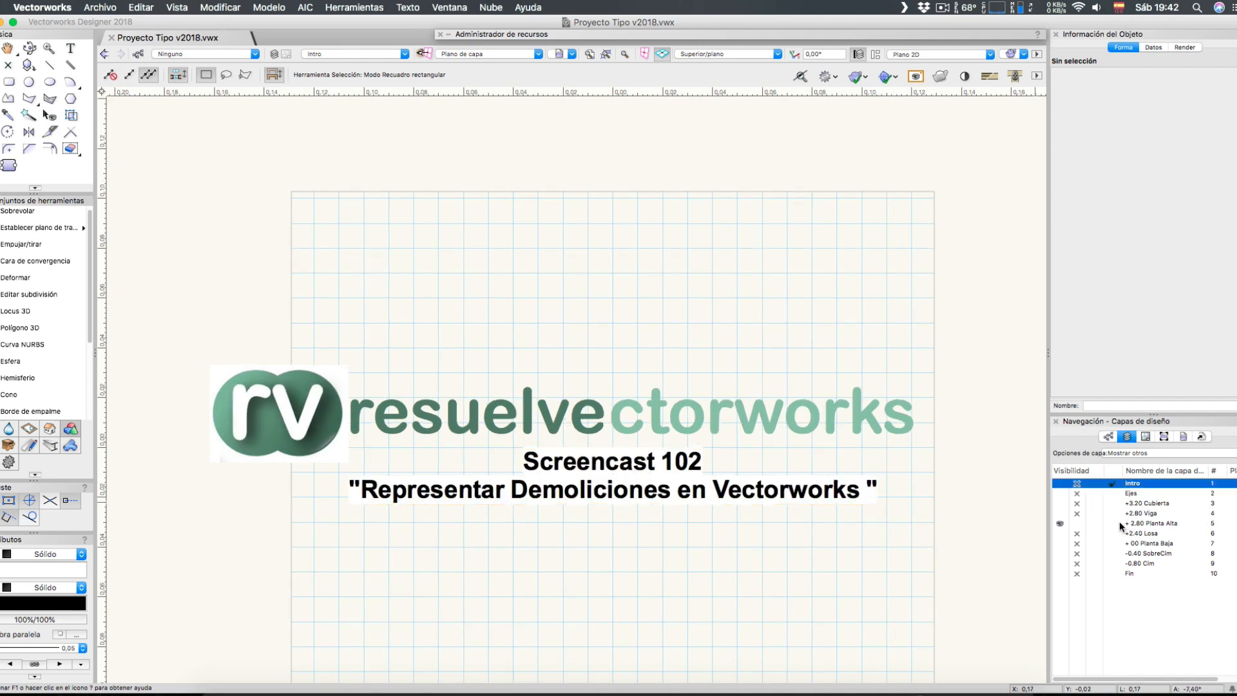
middle_click_drag(712, 314, 750, 477)
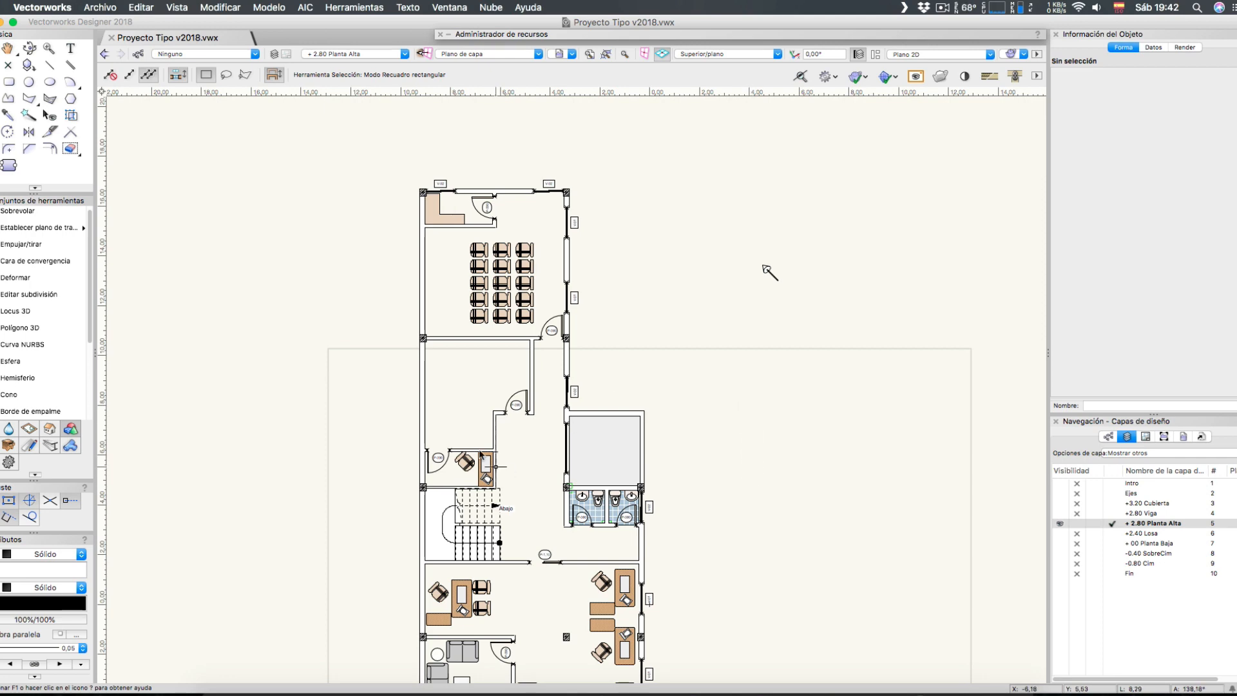
scroll(461, 374, "up", 4)
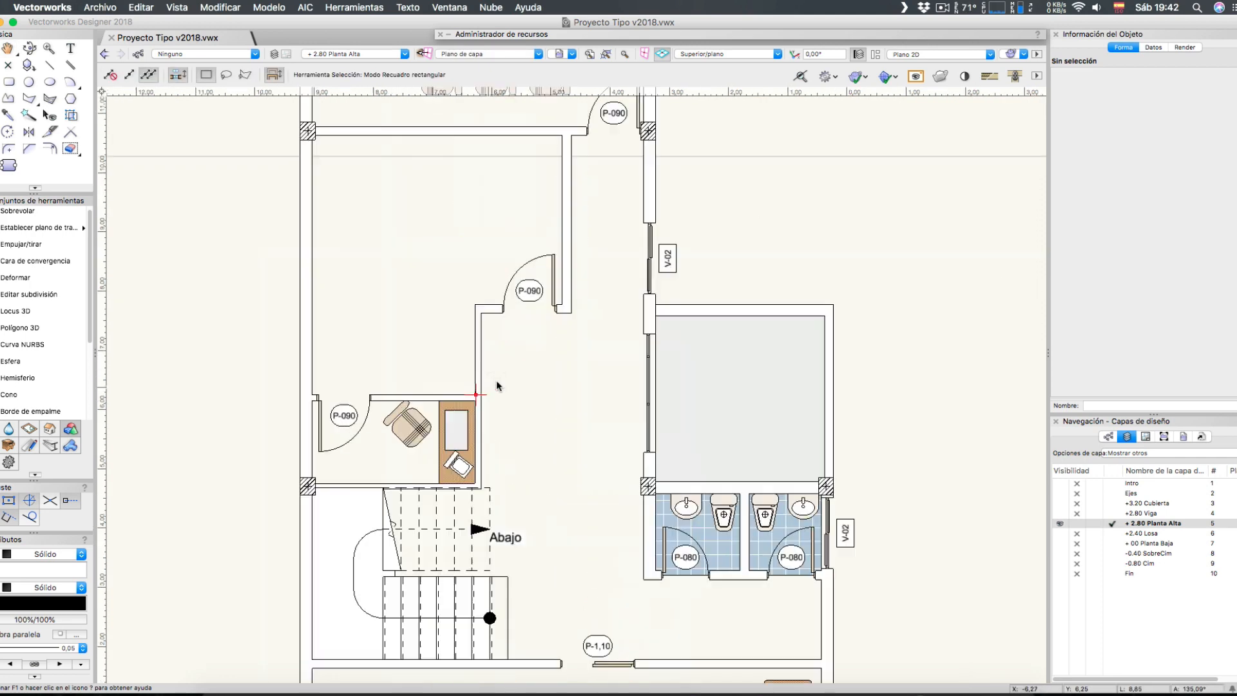
scroll(496, 385, "down", 3)
middle_click_drag(493, 429, 507, 468)
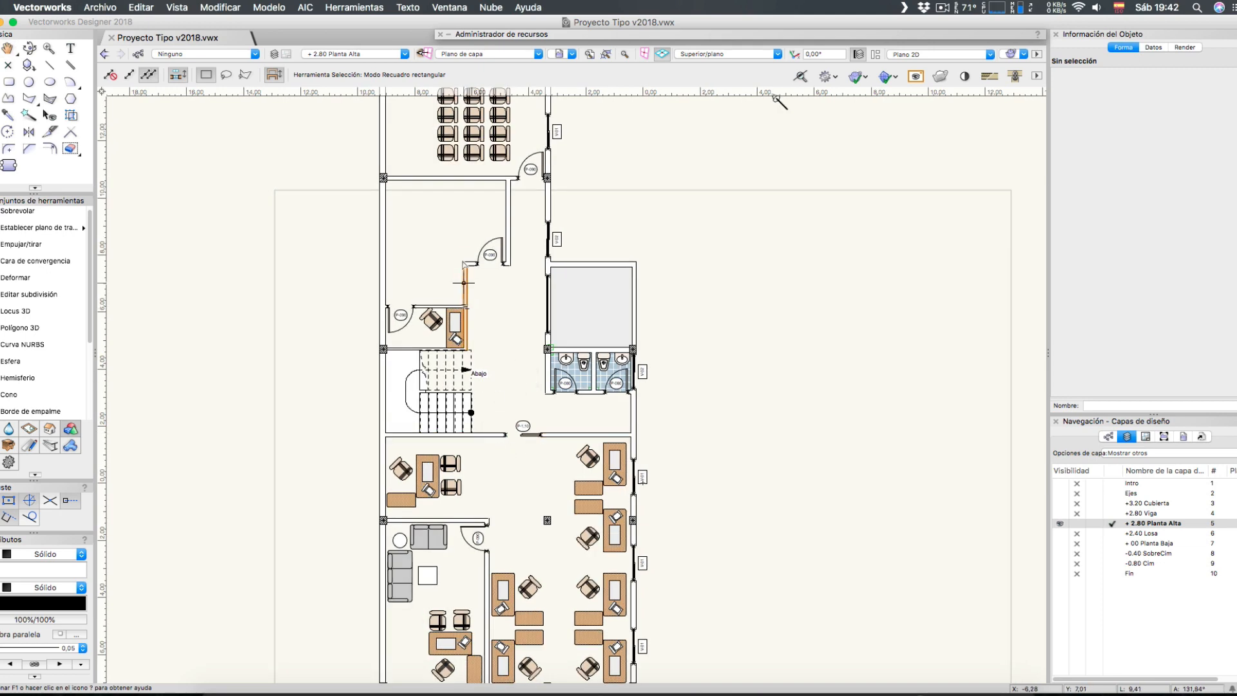
middle_click_drag(471, 283, 492, 323)
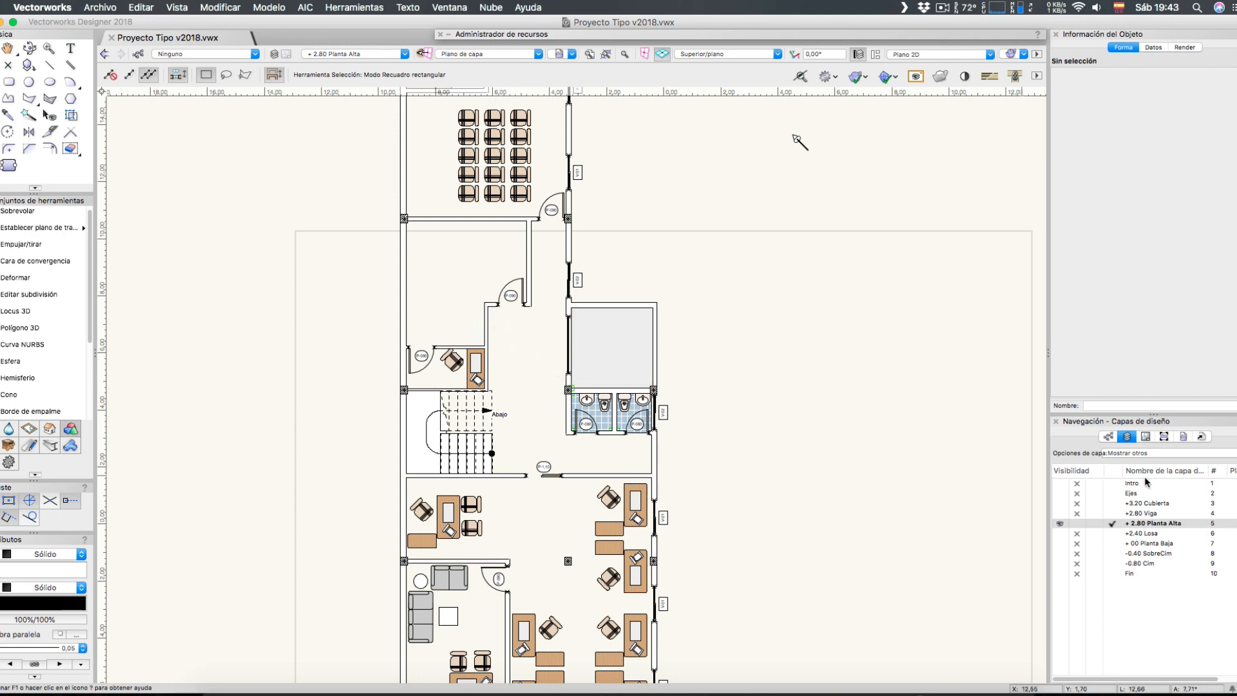
Create a new class named Demolicion-Muros.
left_click(1061, 452)
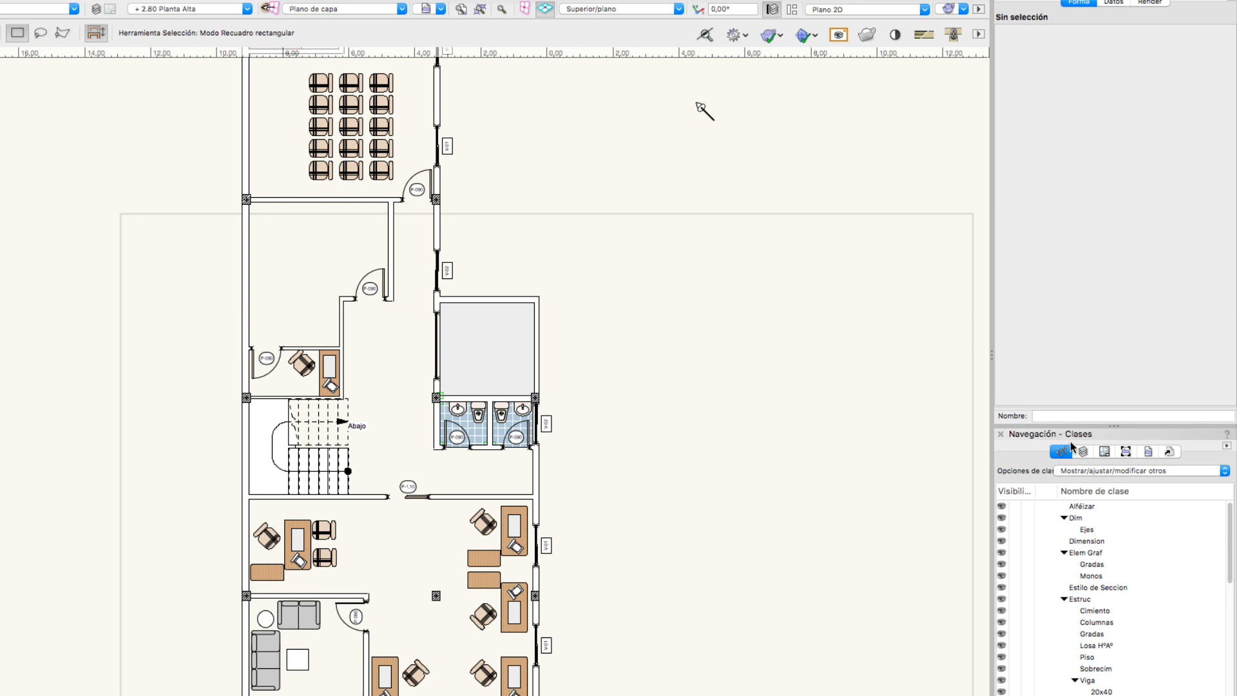
right_click(1150, 574)
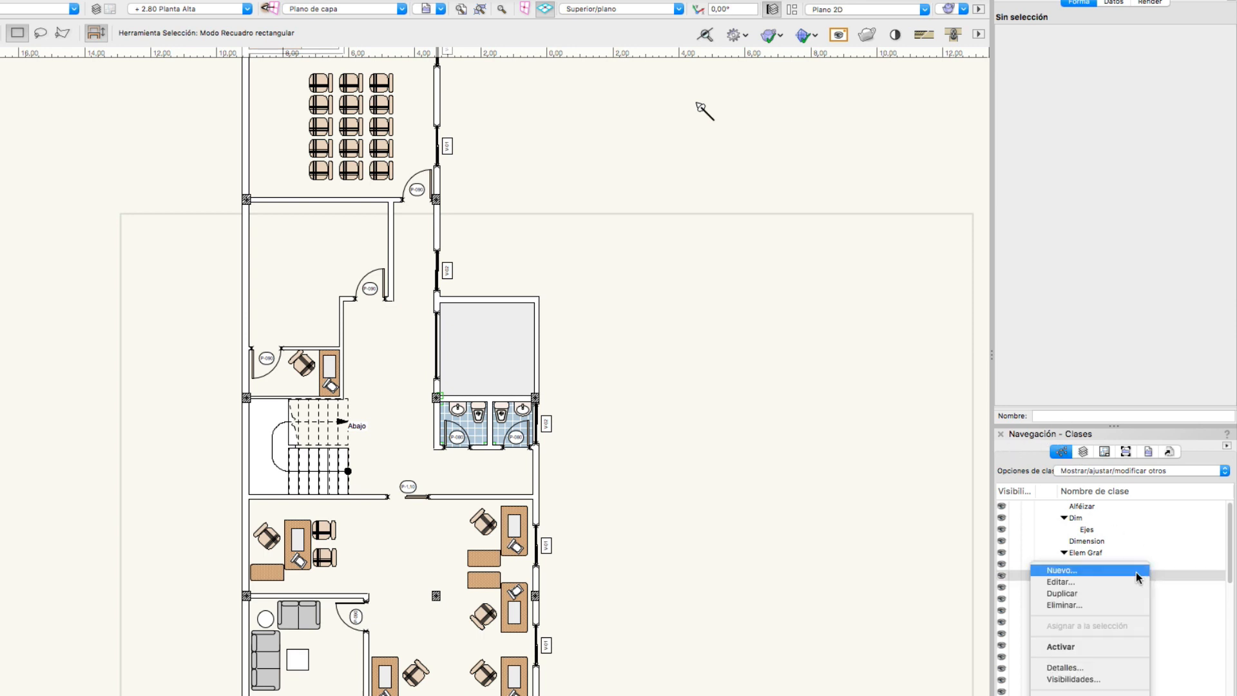
left_click(1117, 571)
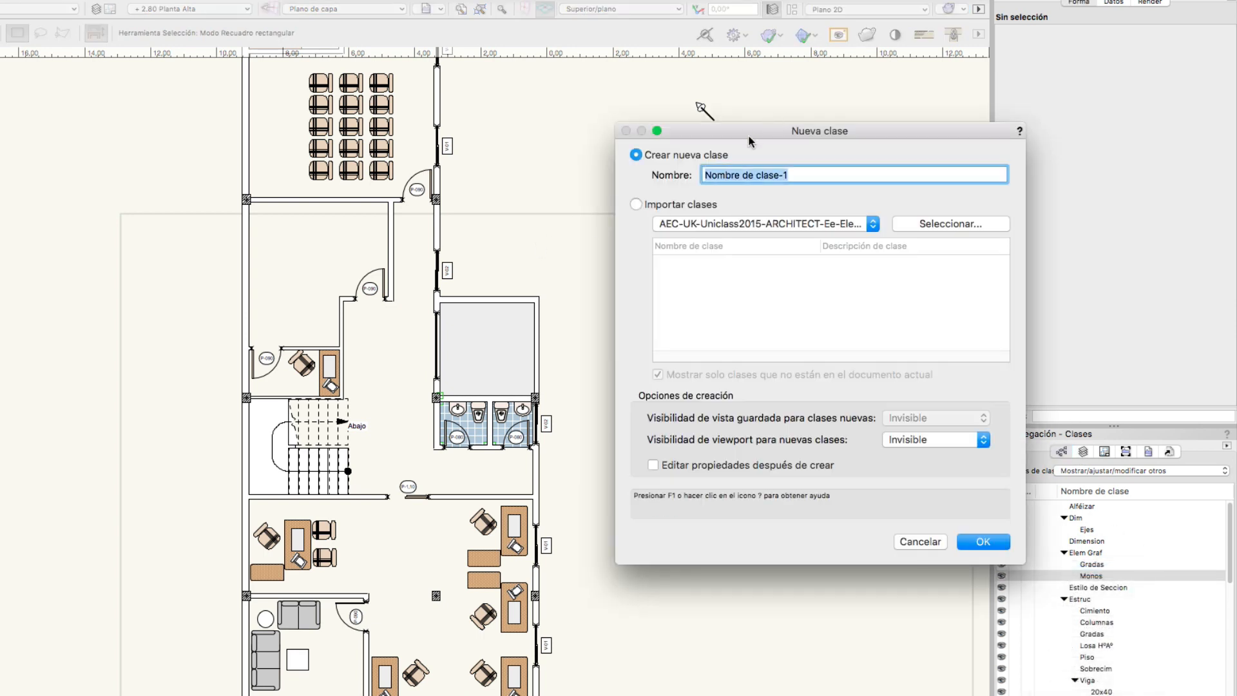
left_click_drag(749, 136, 314, 179)
type("Demolicion")
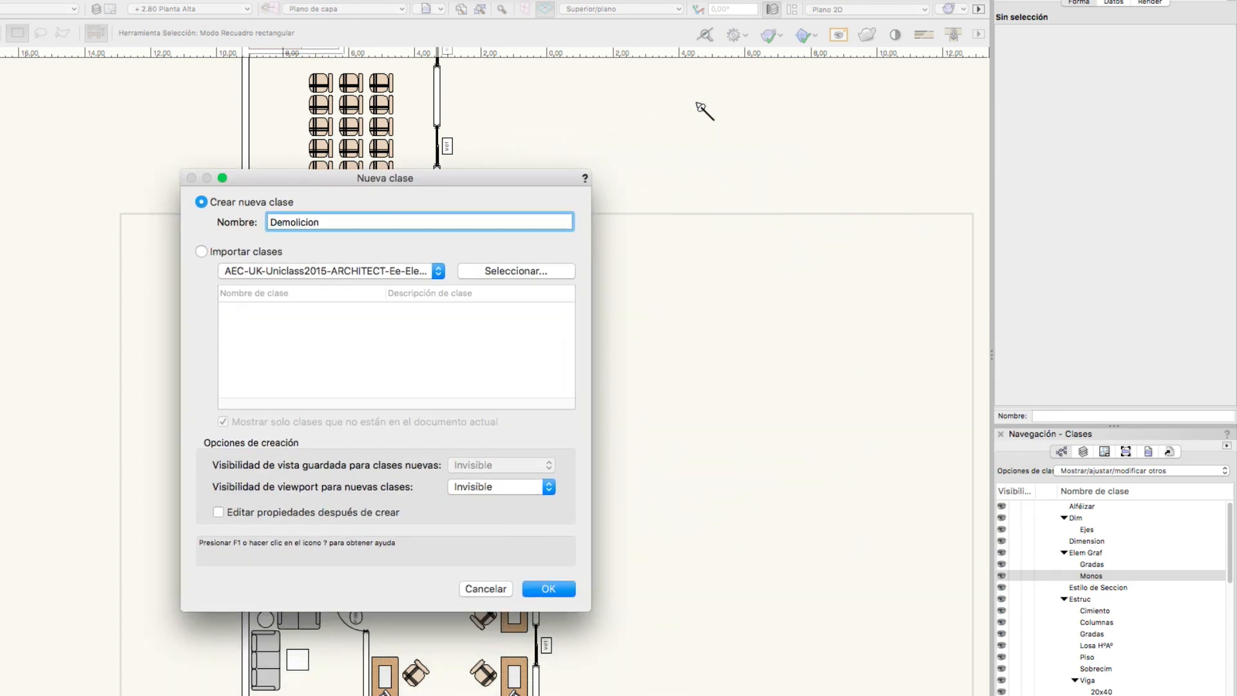
type("-Muro")
key("Return")
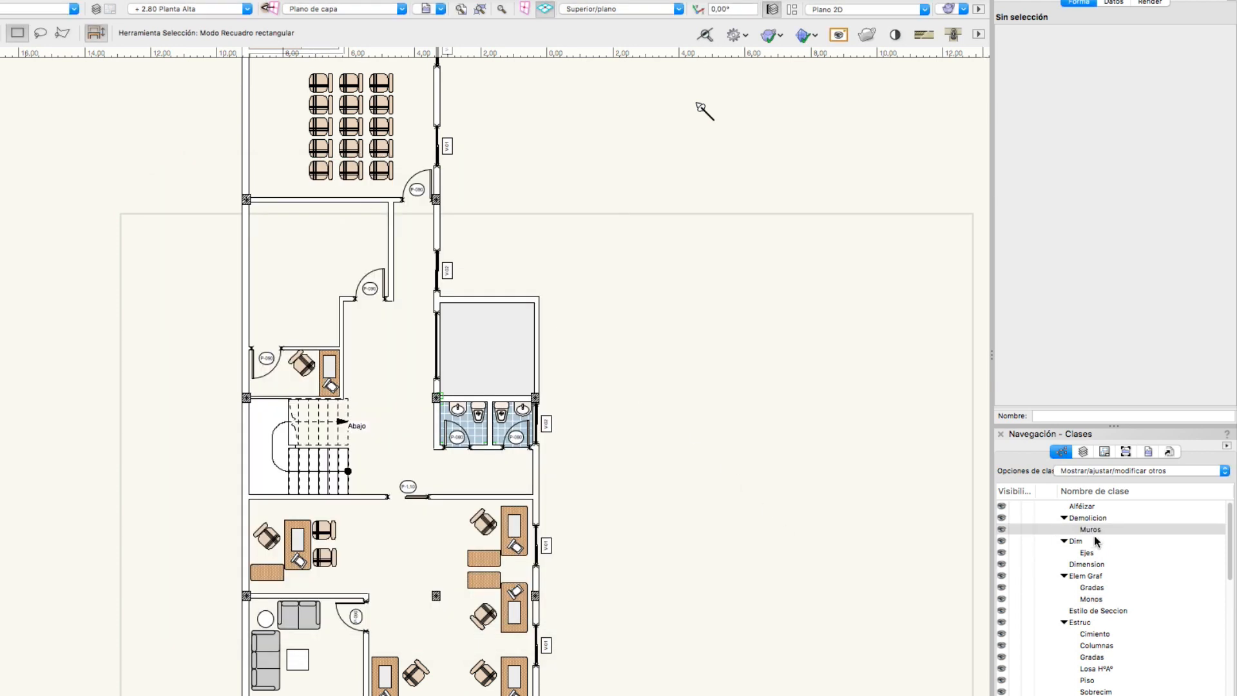
Set the Demolicion-Muros class graphics to fill style Ninguno and a blue pen of style Tipo de línea.
right_click(1094, 535)
left_click(1102, 545)
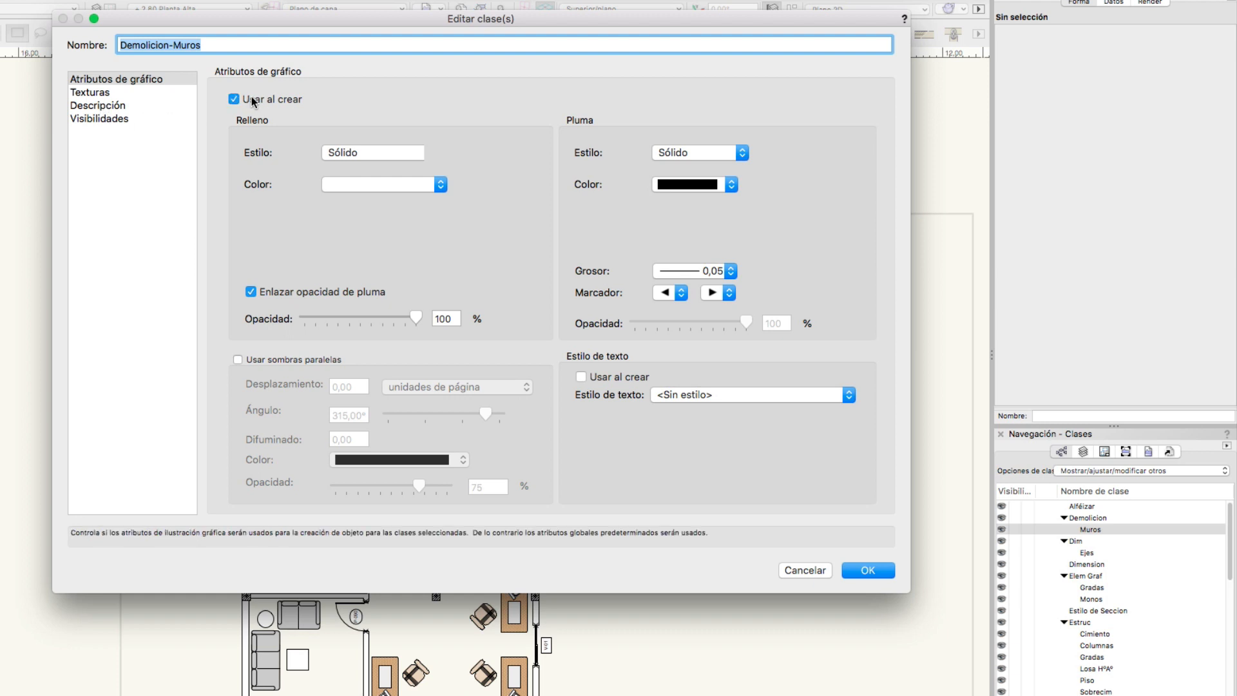
left_click(360, 157)
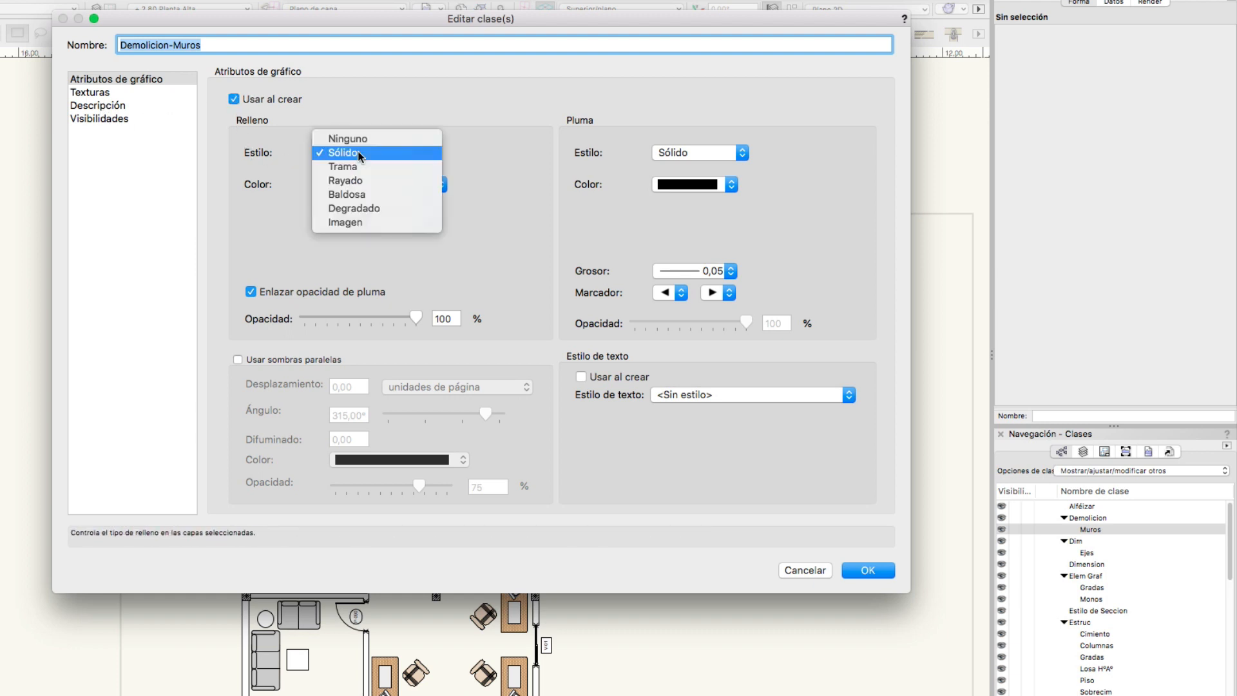
left_click(370, 141)
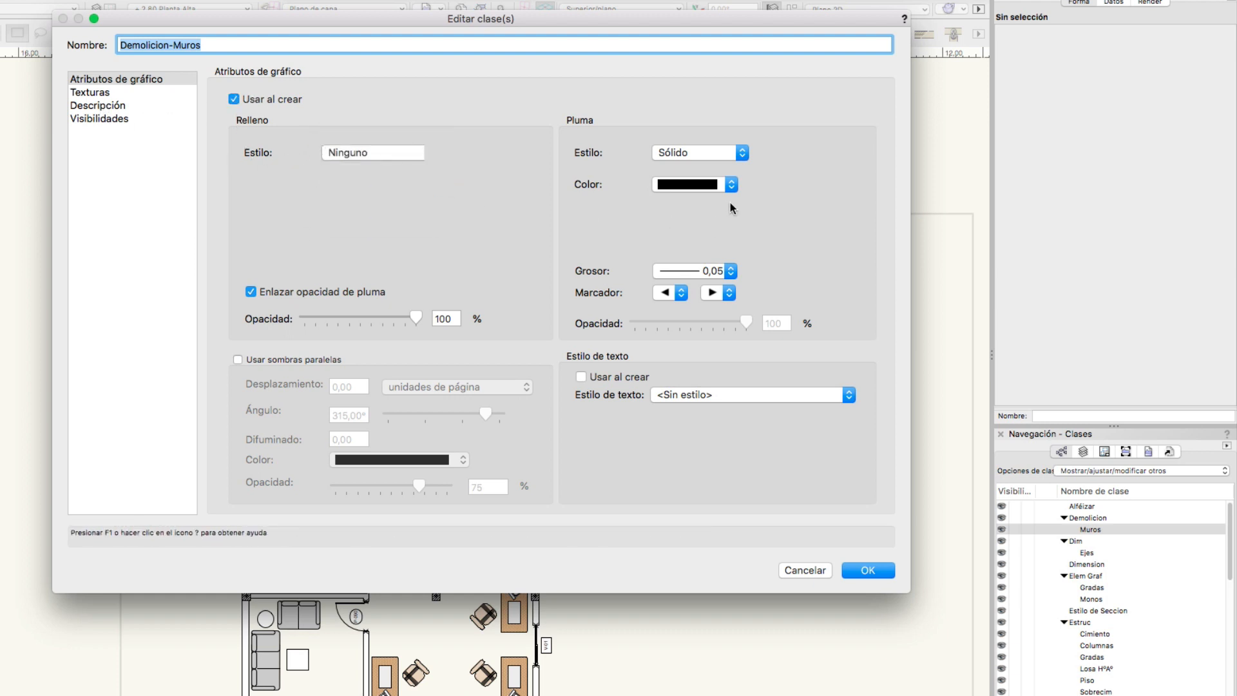
left_click(674, 152)
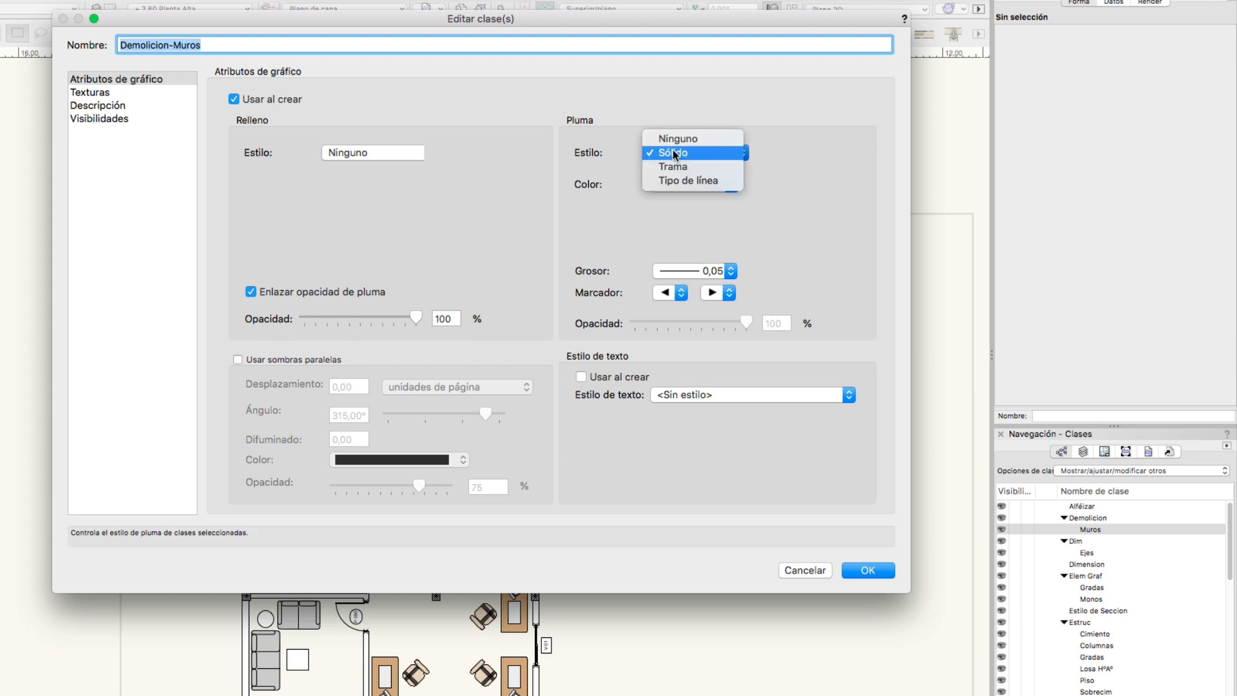
left_click(658, 181)
left_click(678, 186)
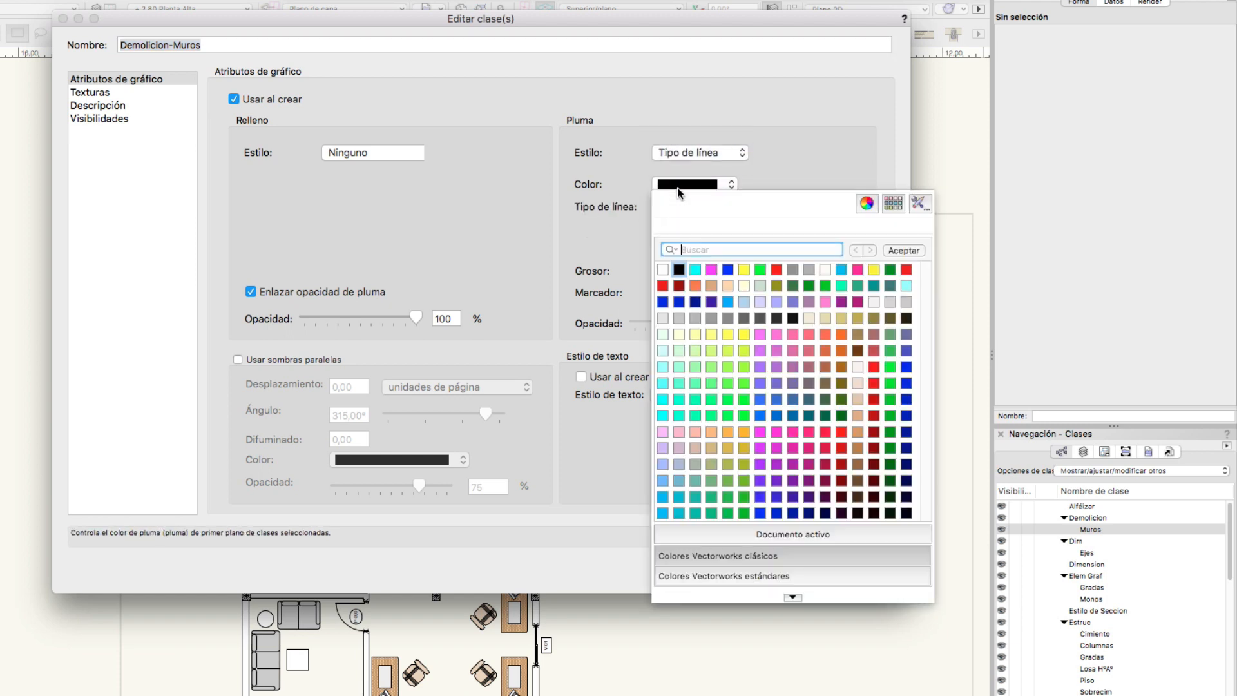
left_click(727, 269)
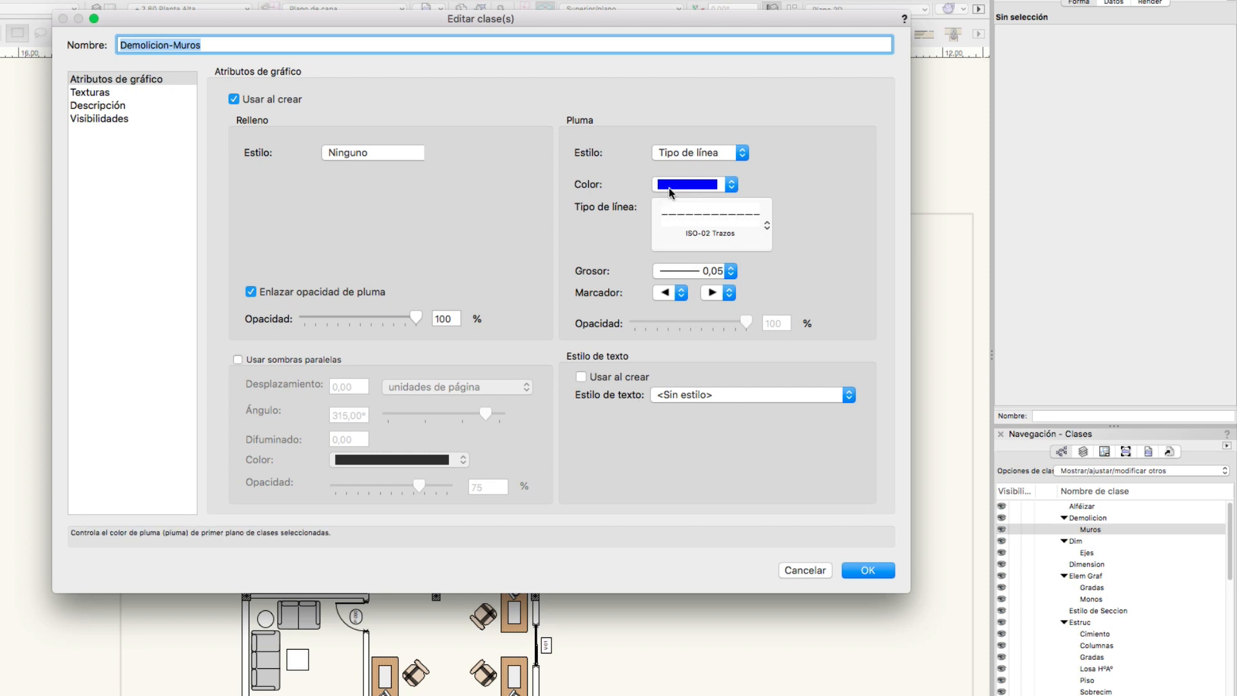
left_click(868, 570)
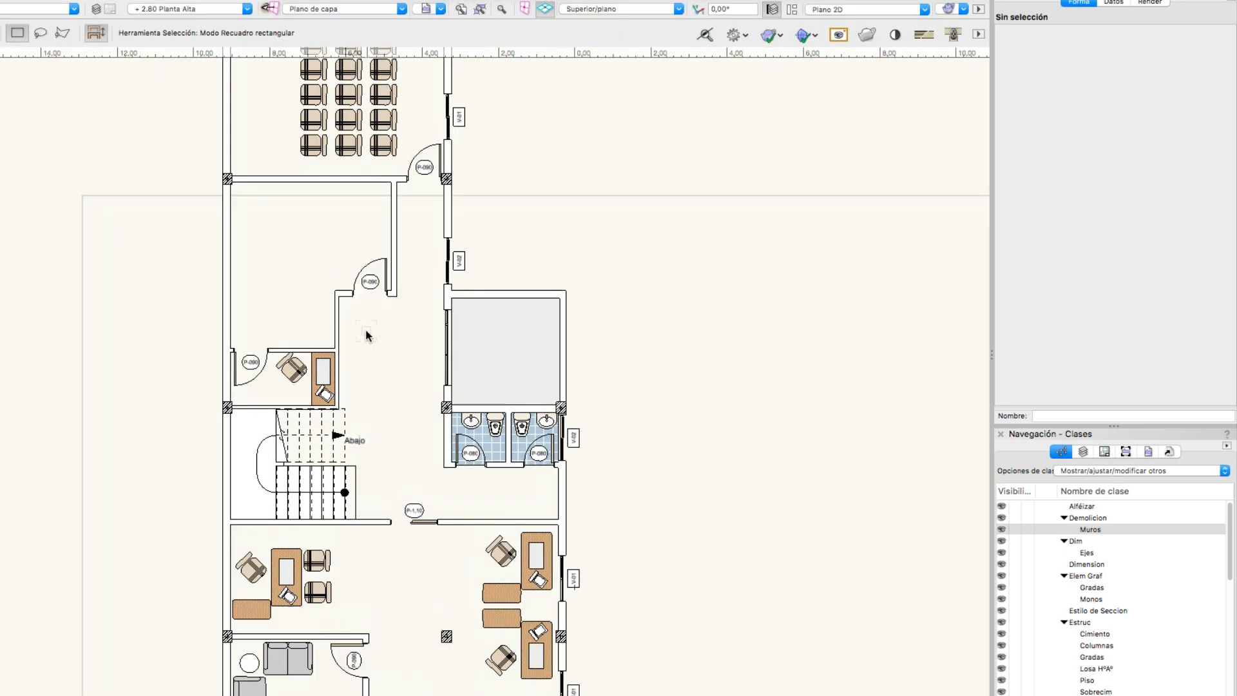
Examine the class and style of the horizontal wall containing the door of the small office above the stairs.
left_click(300, 348)
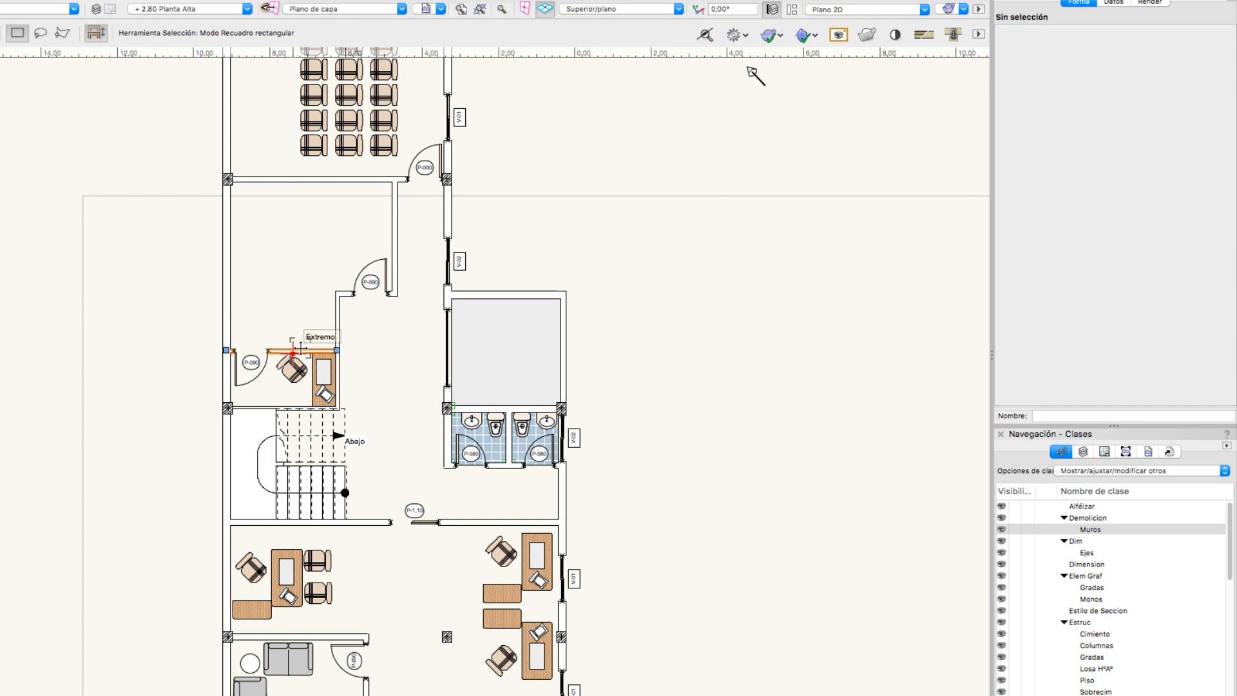
scroll(298, 349, "up", 4)
scroll(330, 355, "up", 2)
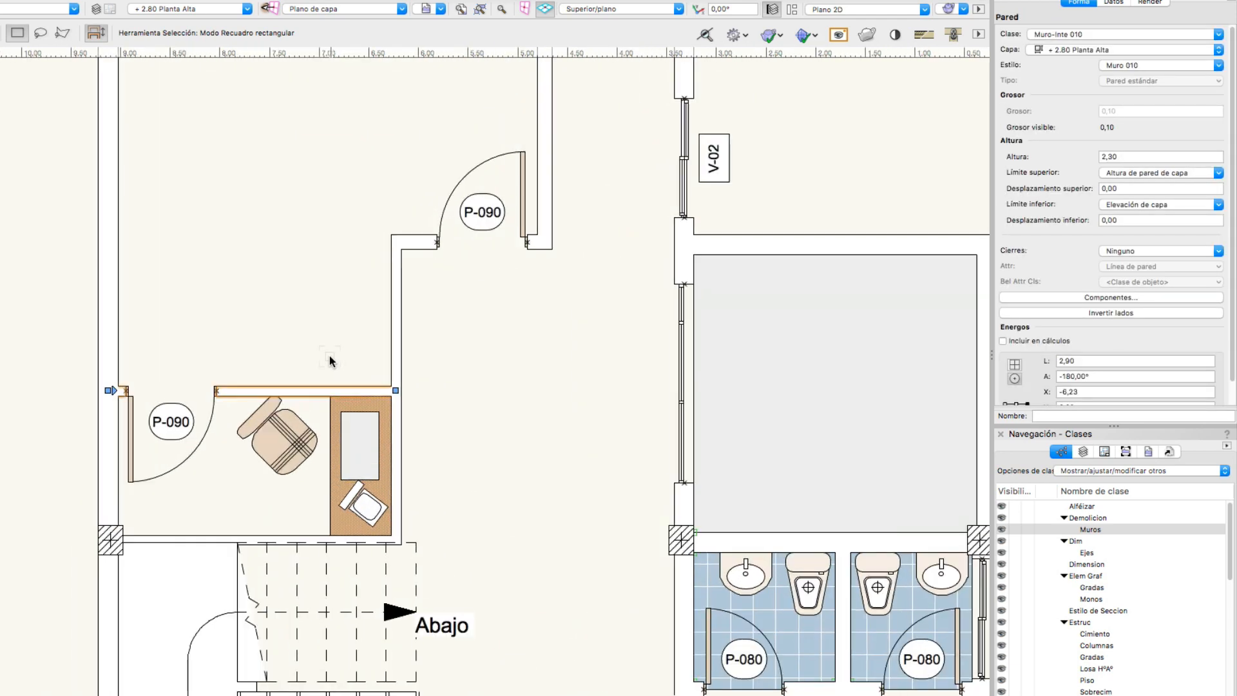
scroll(330, 356, "down", 1)
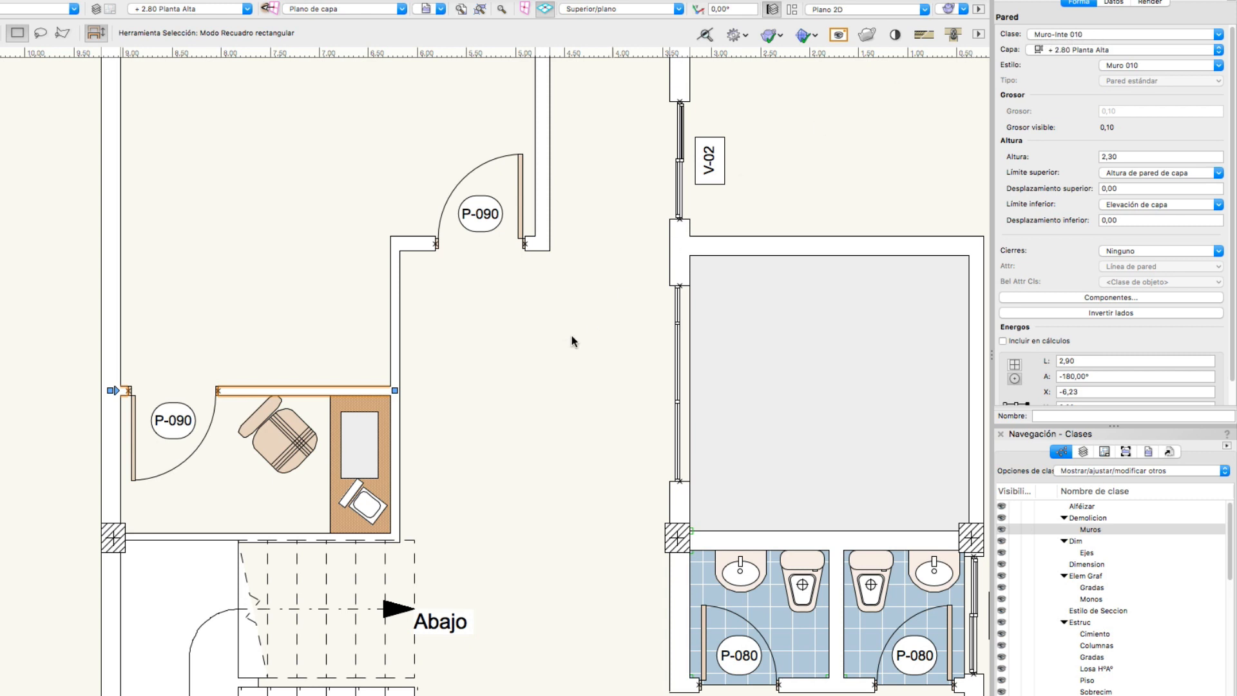
left_click(550, 333)
left_click(271, 390)
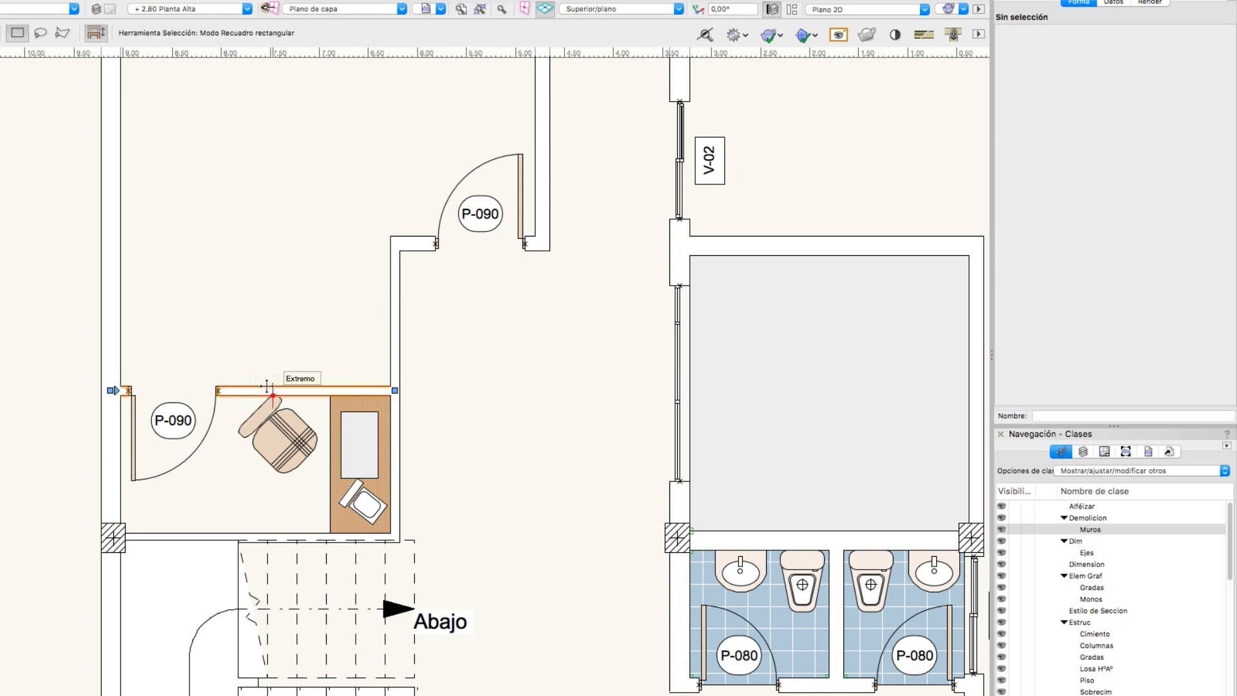
scroll(257, 390, "down", 1)
scroll(237, 388, "down", 1)
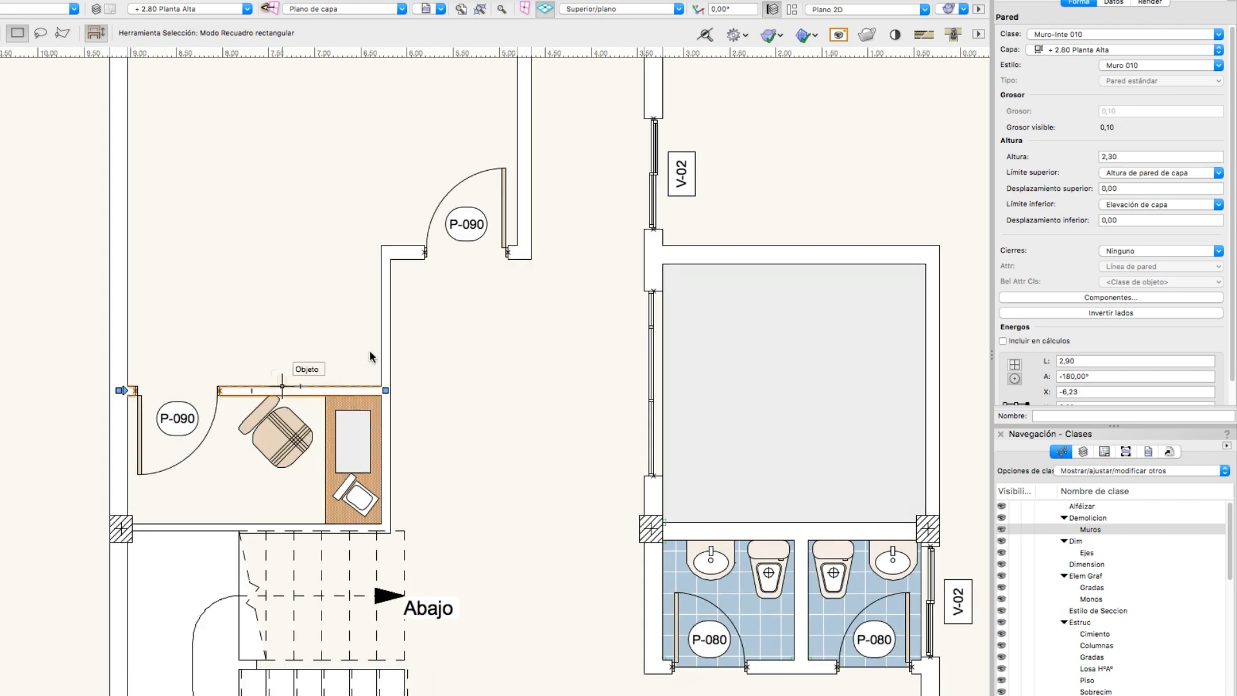
Assign the vertical wall beside the small office's desk to the Demolicion-Muros class.
left_click(385, 353)
scroll(380, 351, "down", 1)
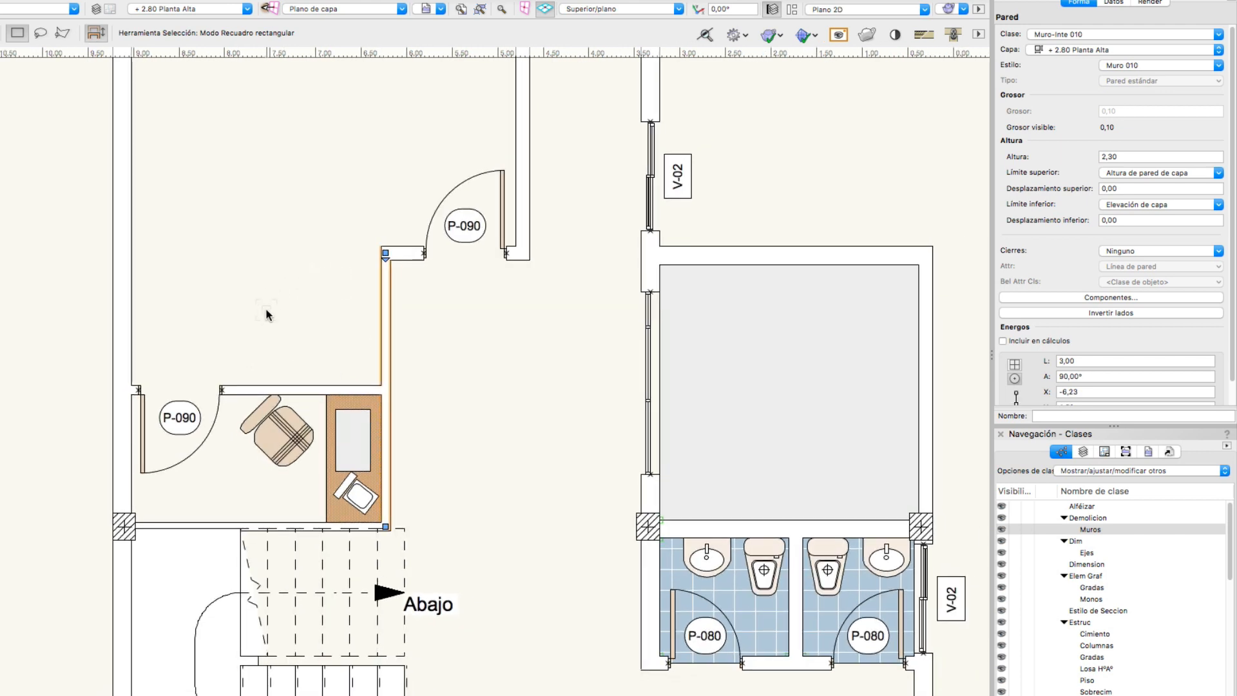
scroll(525, 264, "down", 1)
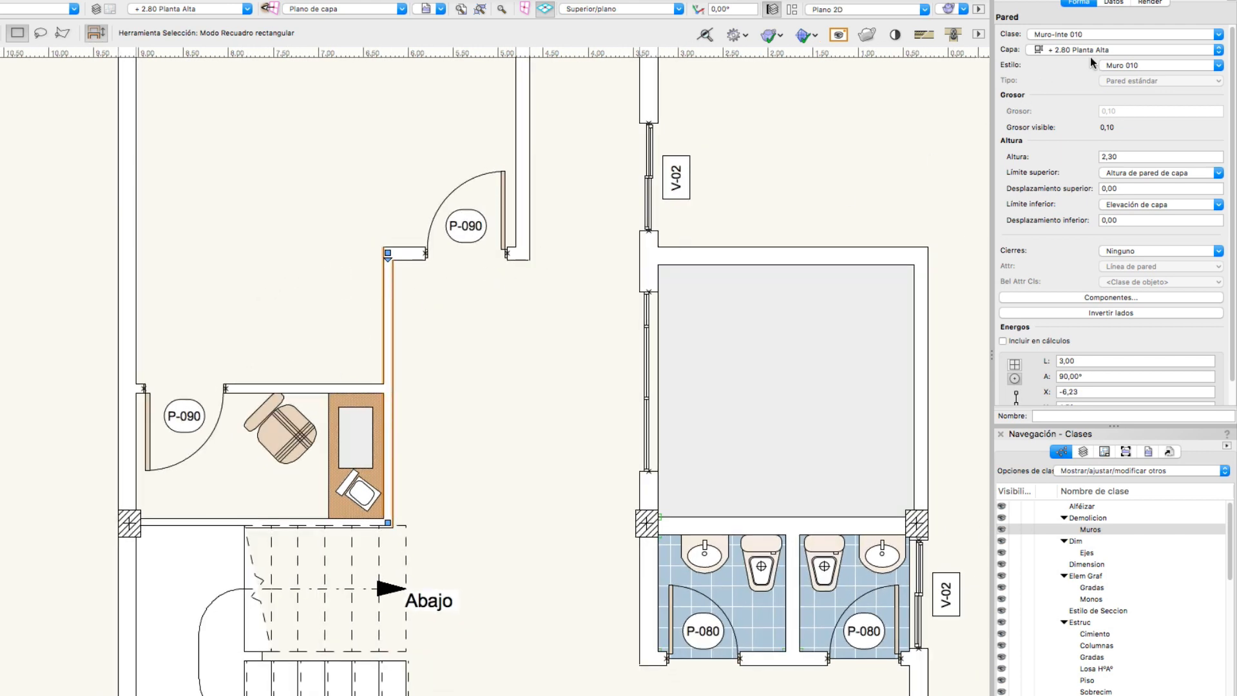
left_click(1057, 35)
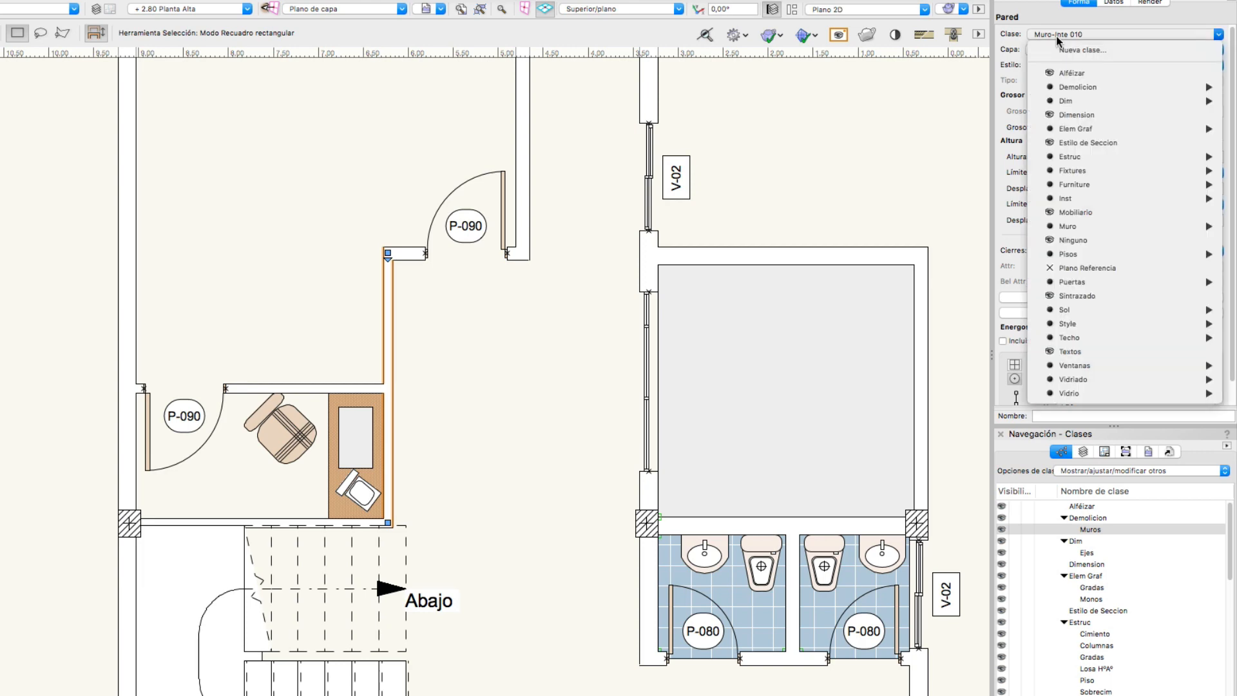
mouse_move(1062, 85)
left_click(1014, 90)
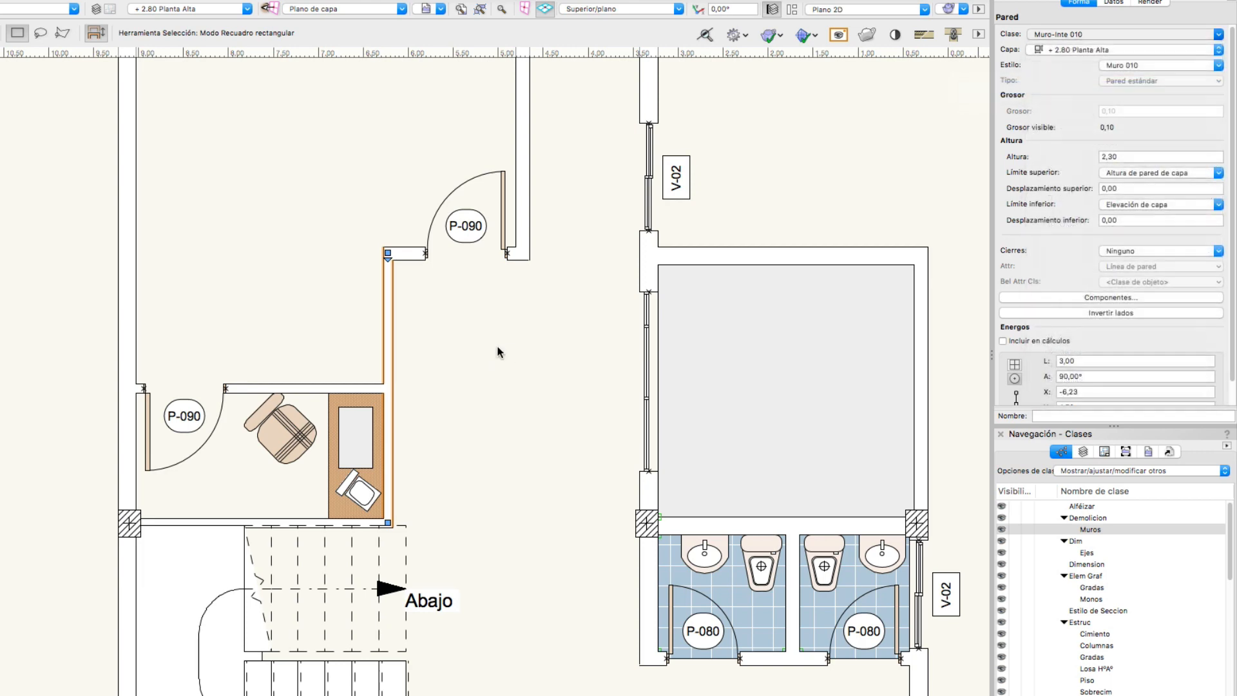
left_click(493, 345)
Assign the short horizontal wall holding the upper P-090 door to the Demolicion-Muros class.
scroll(390, 308, "up", 5)
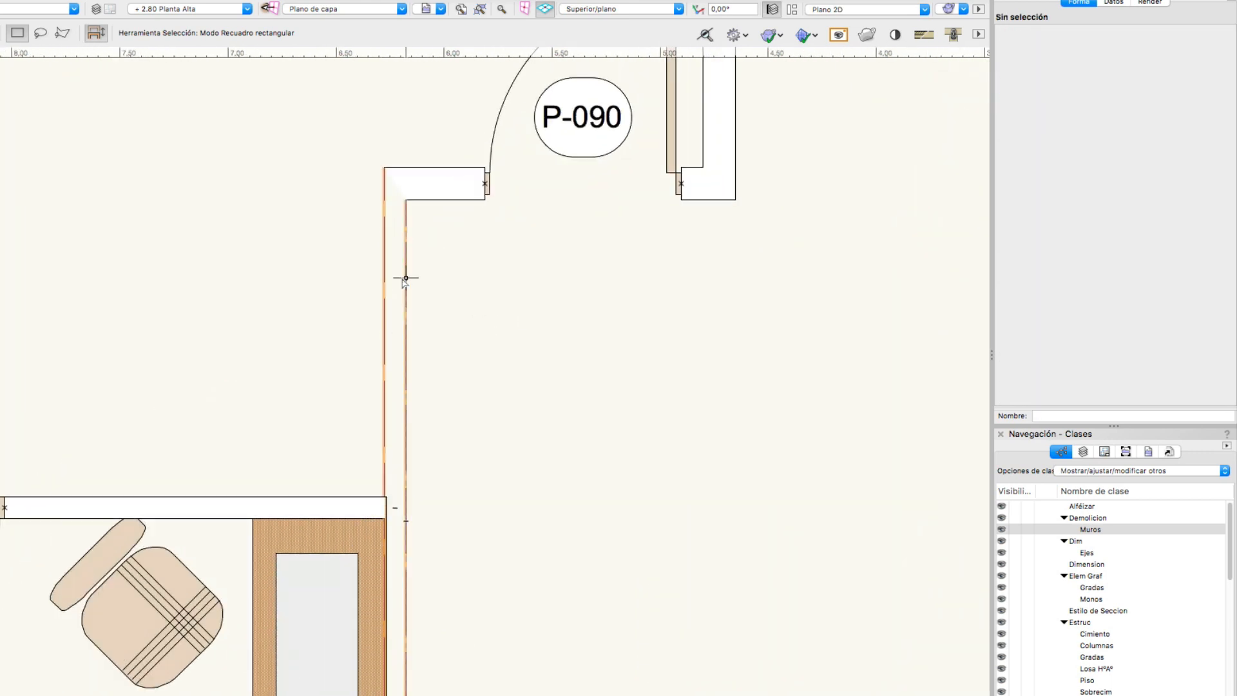
left_click(406, 278)
scroll(500, 318, "down", 1)
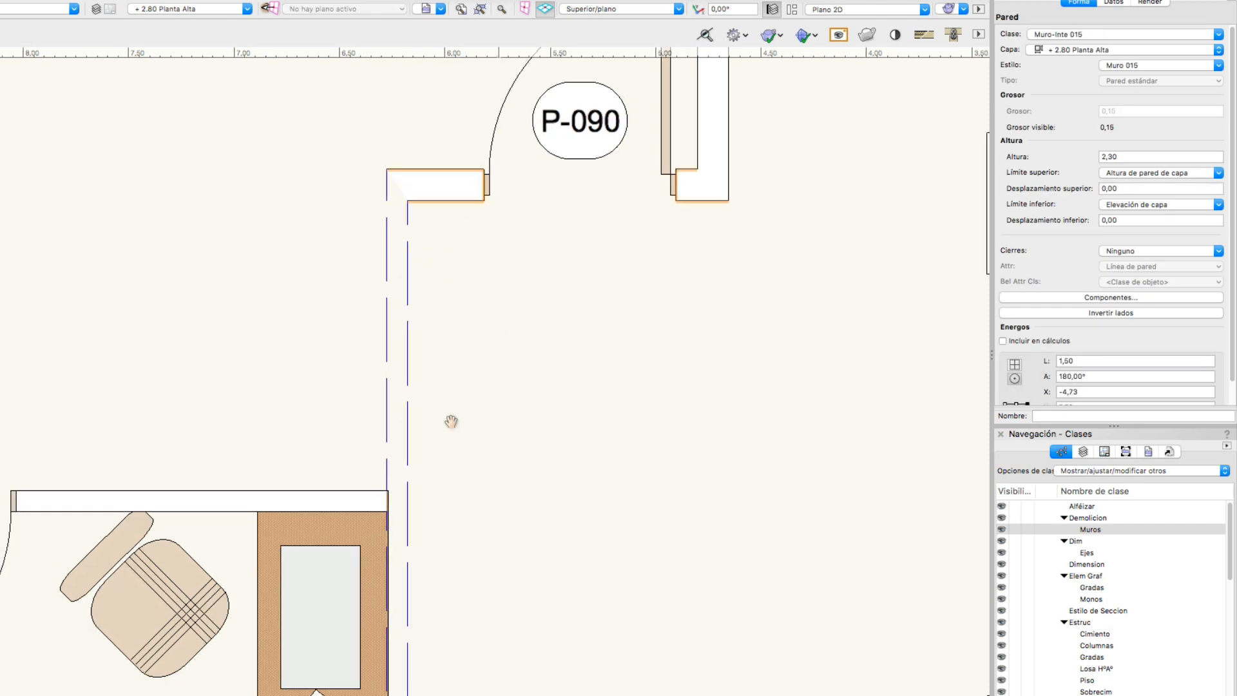
middle_click_drag(452, 421, 402, 518)
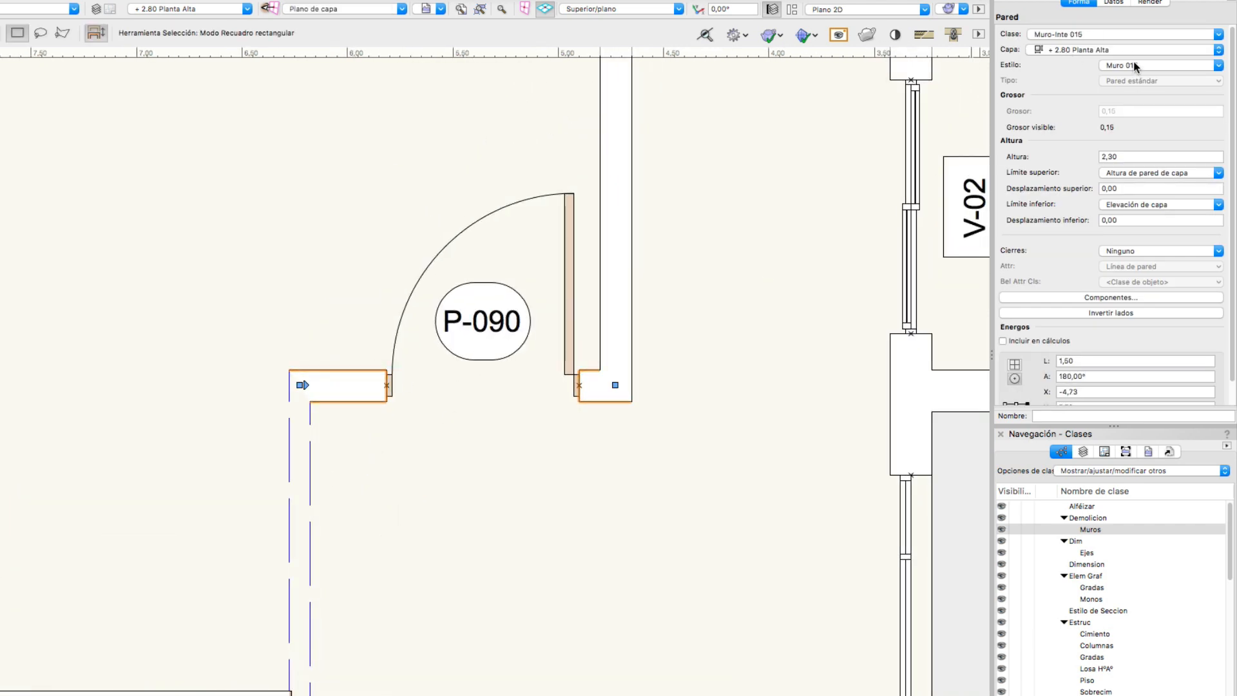
left_click(1075, 36)
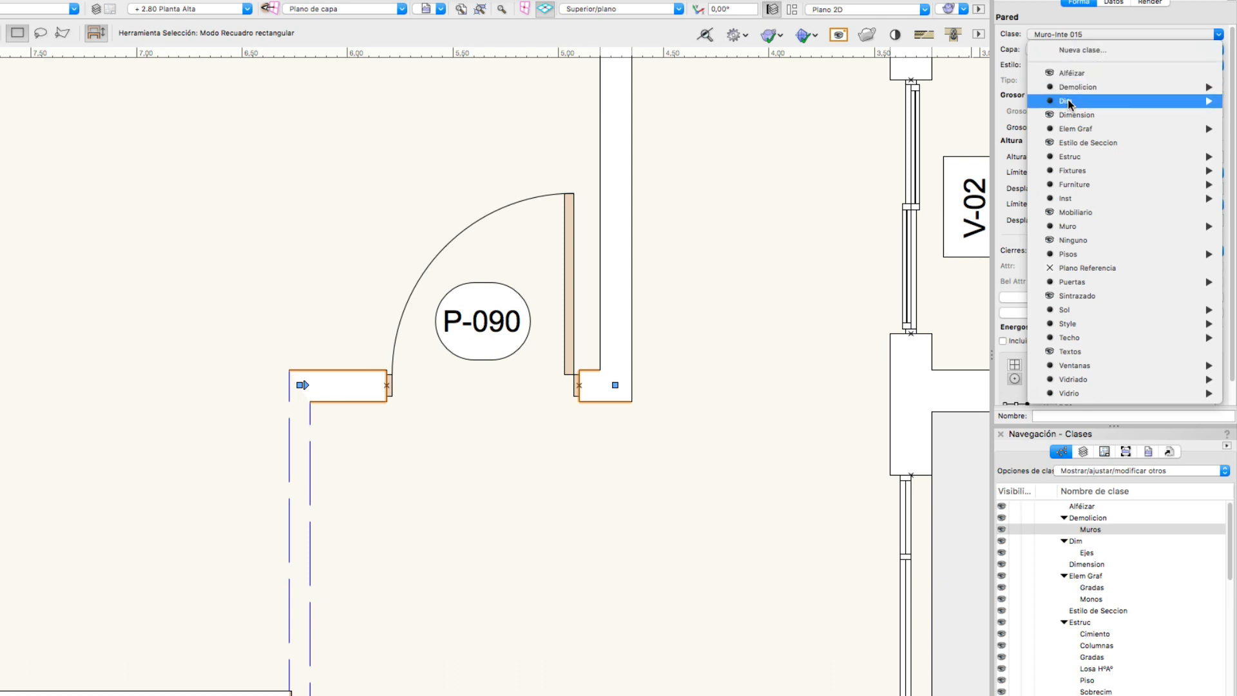
mouse_move(1071, 90)
left_click(989, 89)
left_click(546, 483)
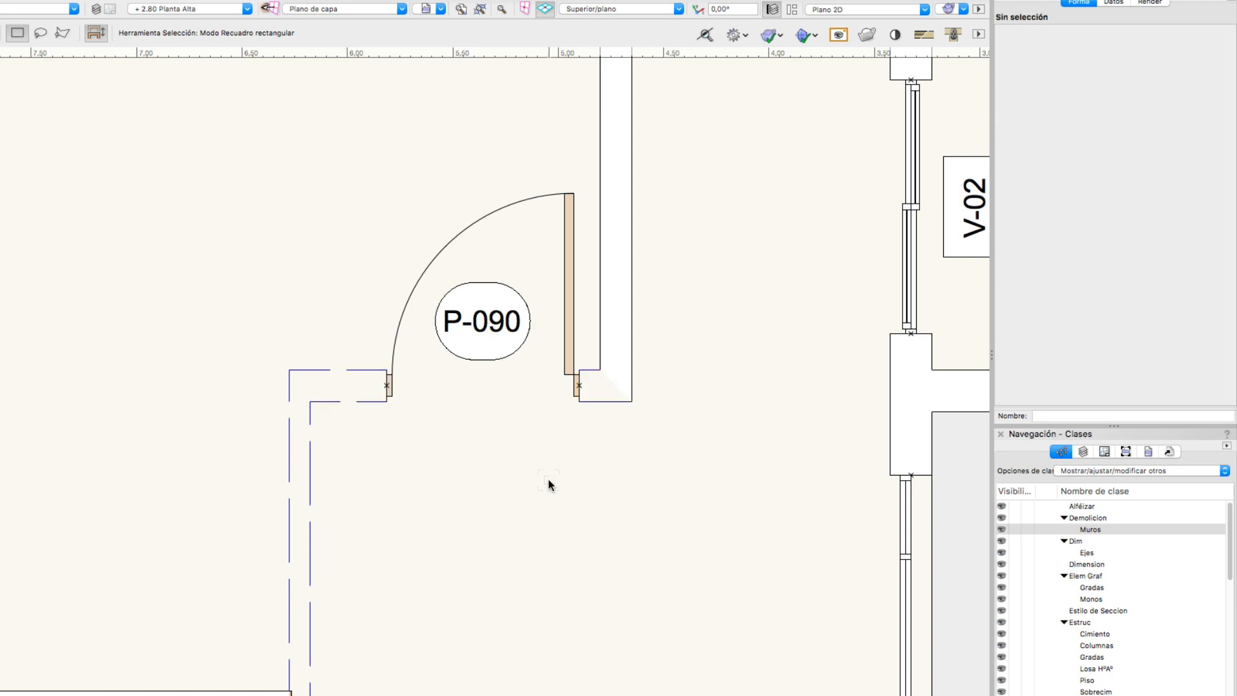
Select the P-090 door inserted in the short horizontal demolition wall.
scroll(545, 480, "down", 2)
left_click(560, 336)
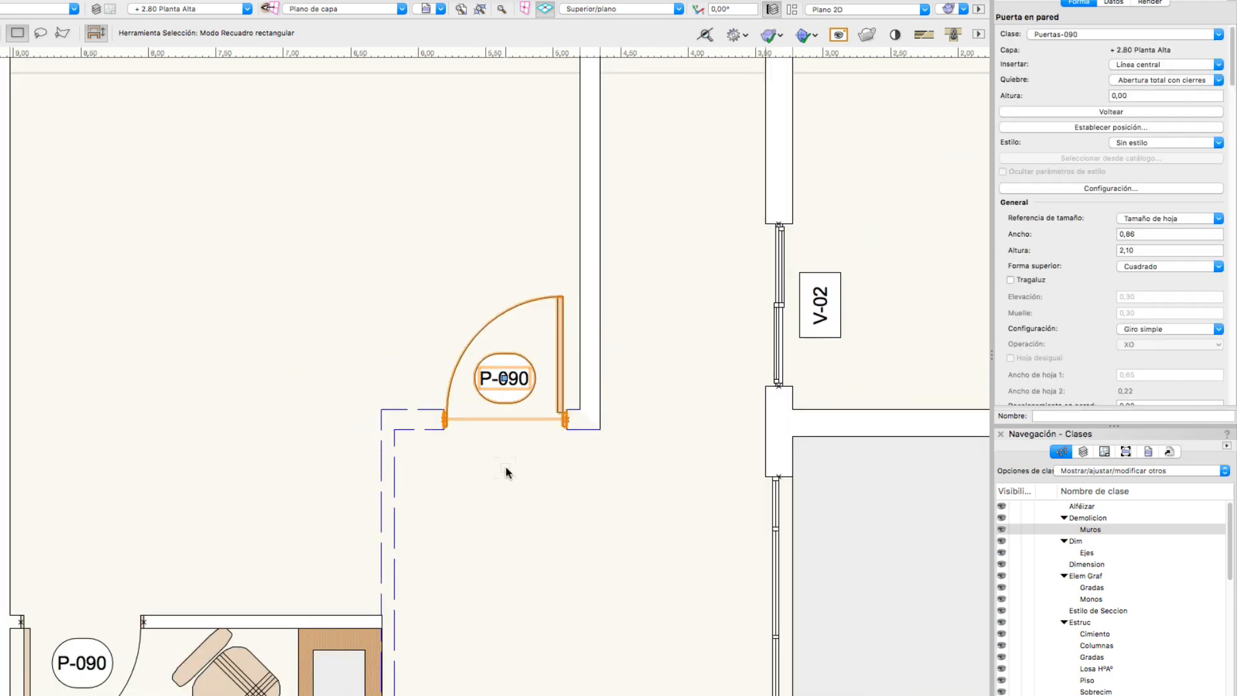
middle_click_drag(505, 465, 476, 427)
left_click(478, 440)
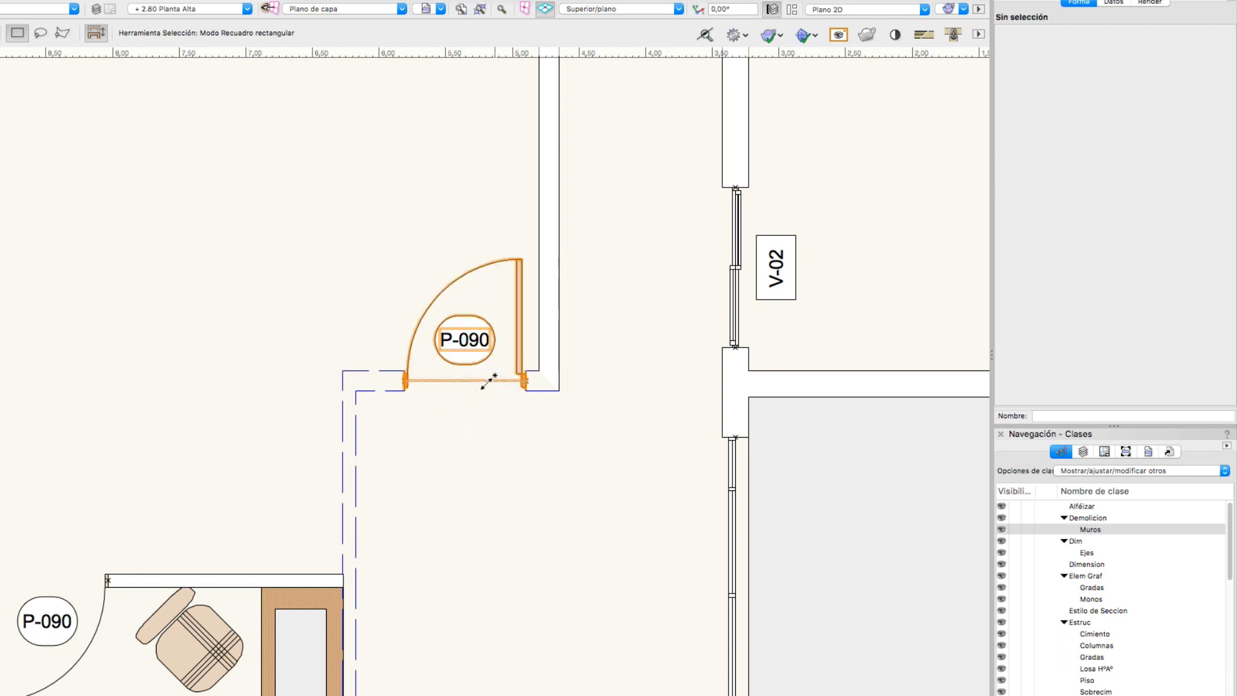
left_click(495, 381)
Duplicate the Demolicion-Muros class.
left_click(1093, 530)
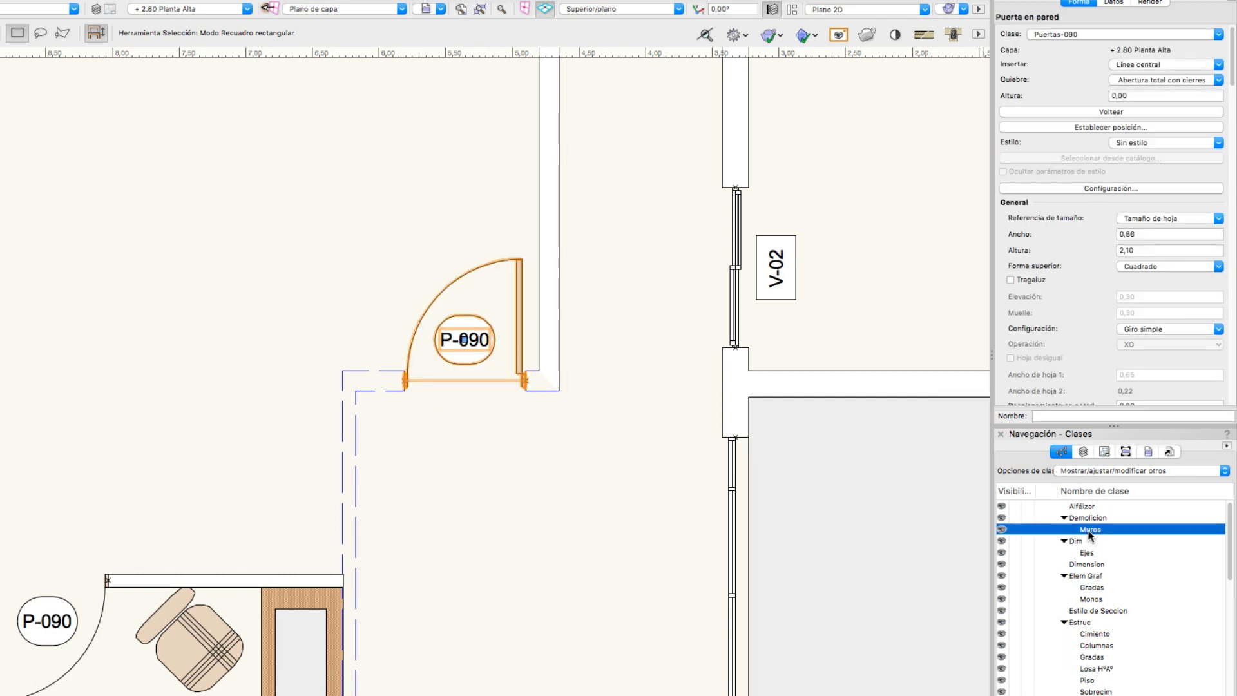
right_click(1089, 531)
key("Escape")
right_click(1090, 530)
left_click(1129, 560)
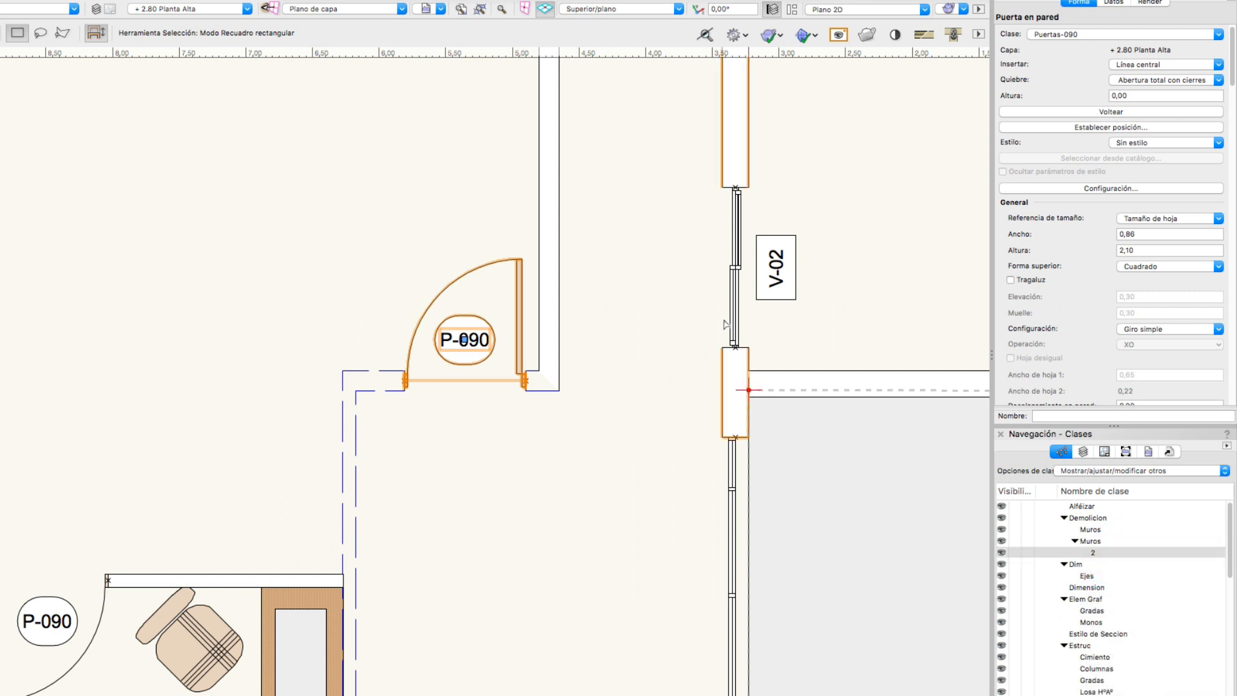
Rename the duplicated class Demolicion-Muros-2 as Demolicion-Puertas.
right_click(1093, 552)
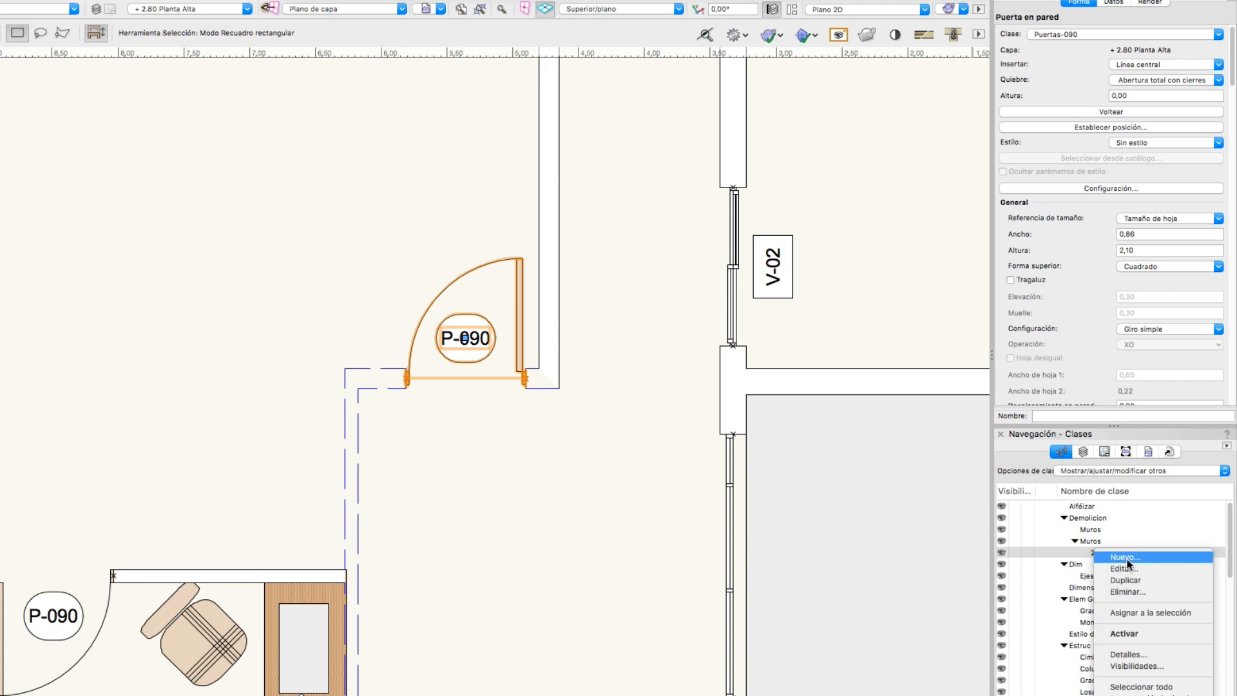
left_click(1123, 568)
left_click_drag(217, 45, 187, 45)
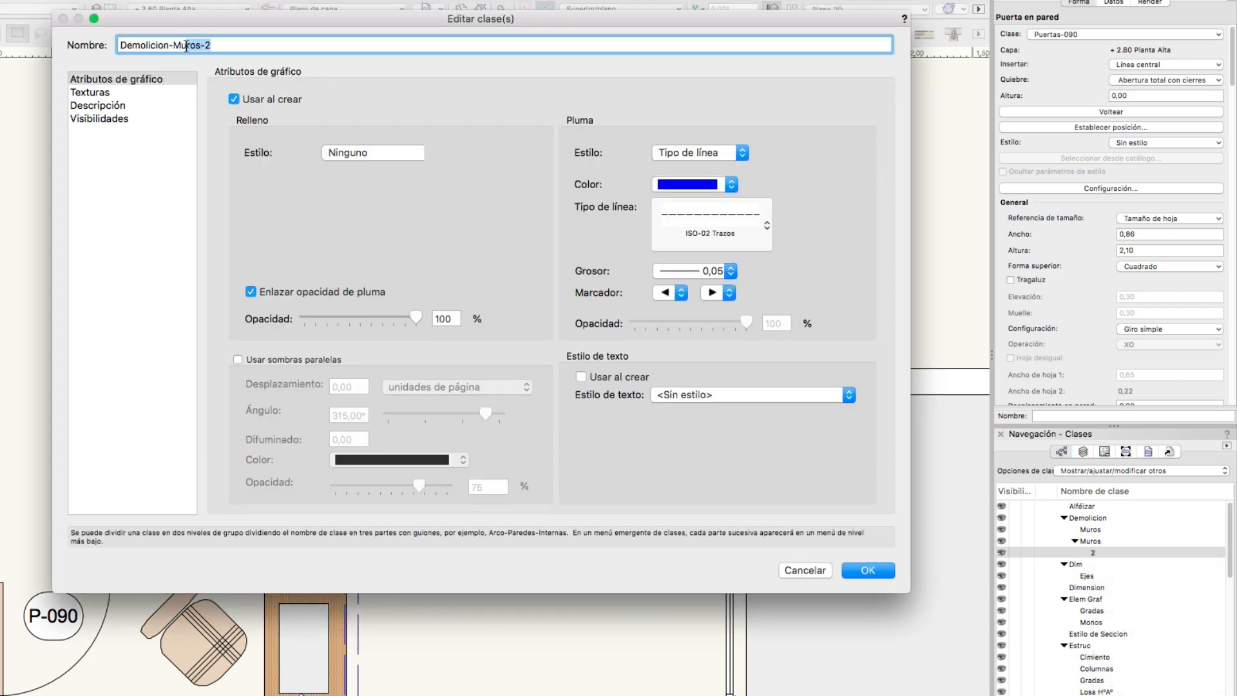
type("Puerta")
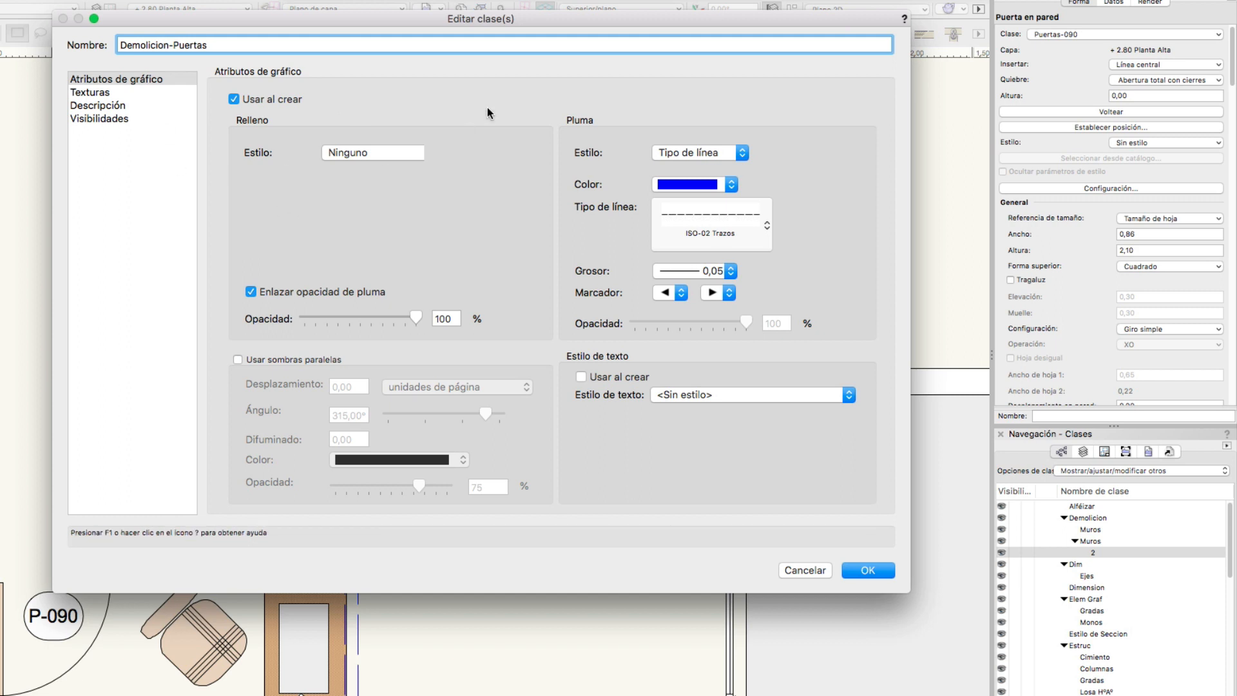
key("Return")
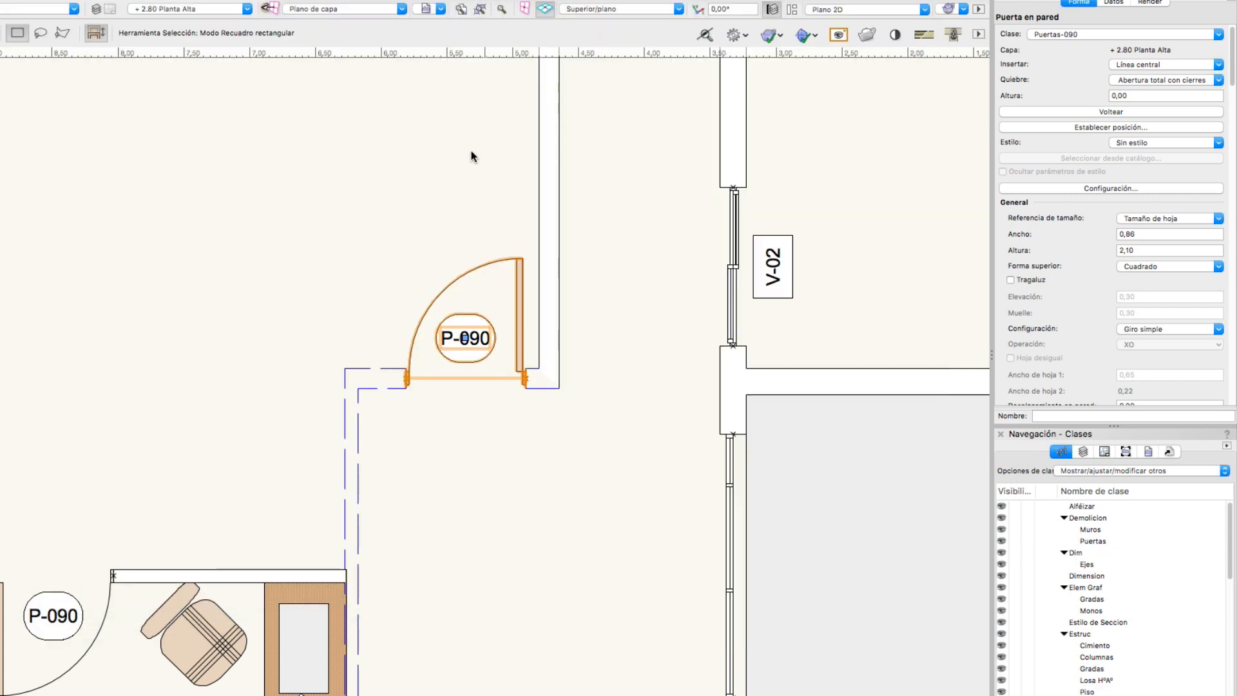
Assign the P-090 door in the short horizontal demolition wall to the Demolicion-Puertas class.
left_click(520, 508)
left_click(452, 381)
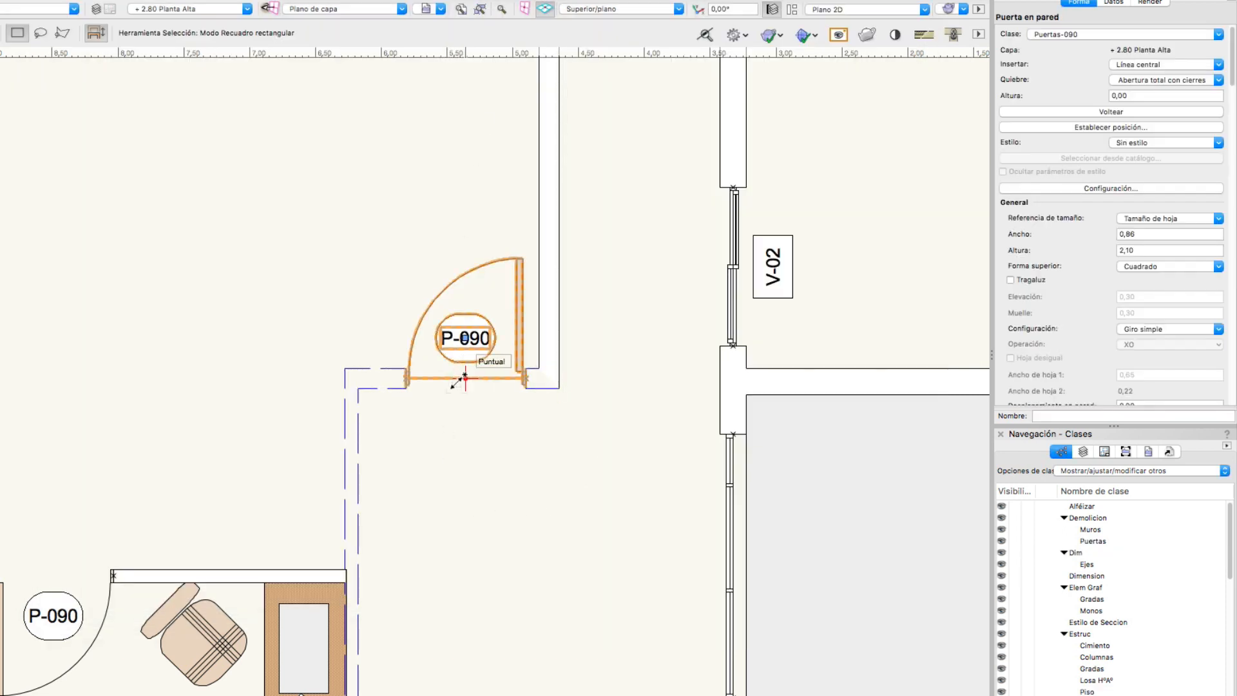
left_click(1074, 34)
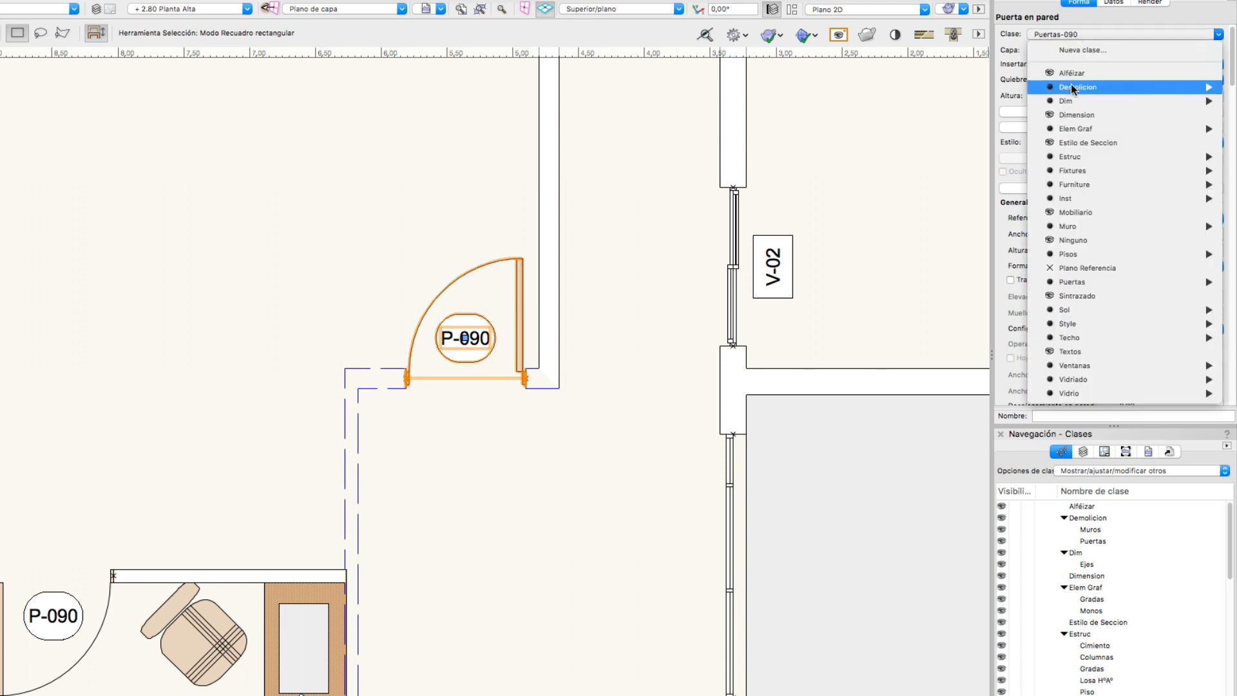
mouse_move(1071, 86)
left_click(999, 101)
left_click(517, 507)
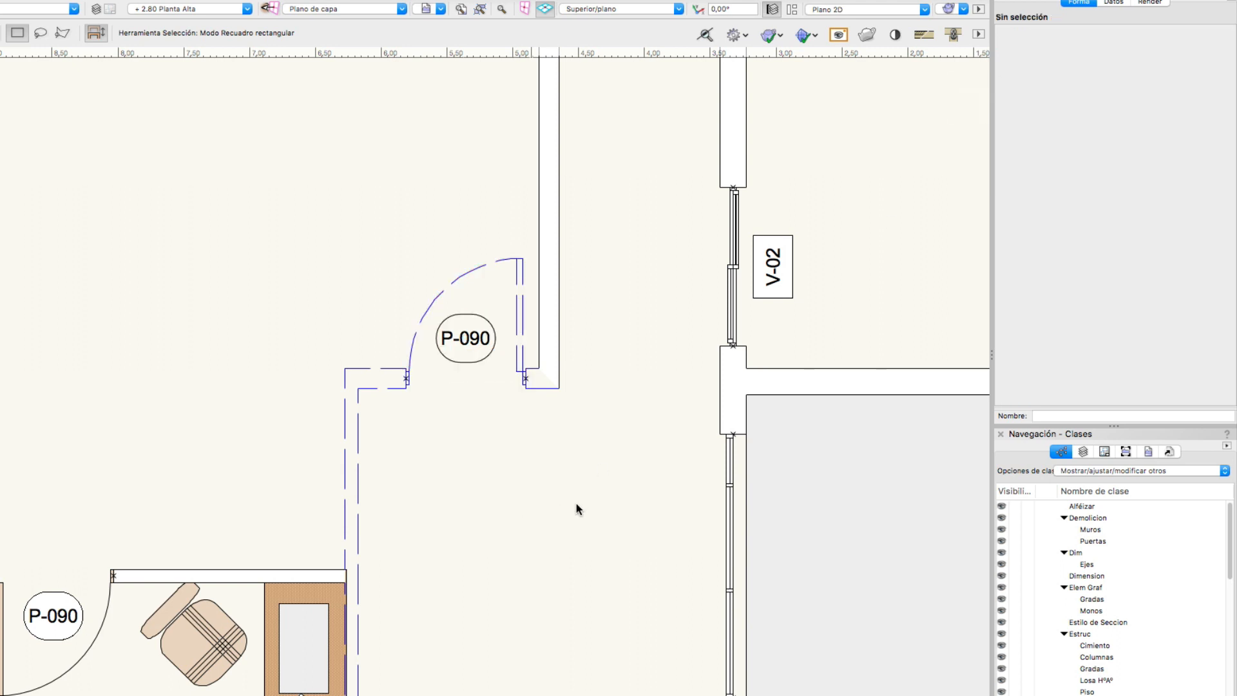
Hide the P-090 ID label of the demolition door by switching off its inventory option (En inventario).
left_click(477, 351)
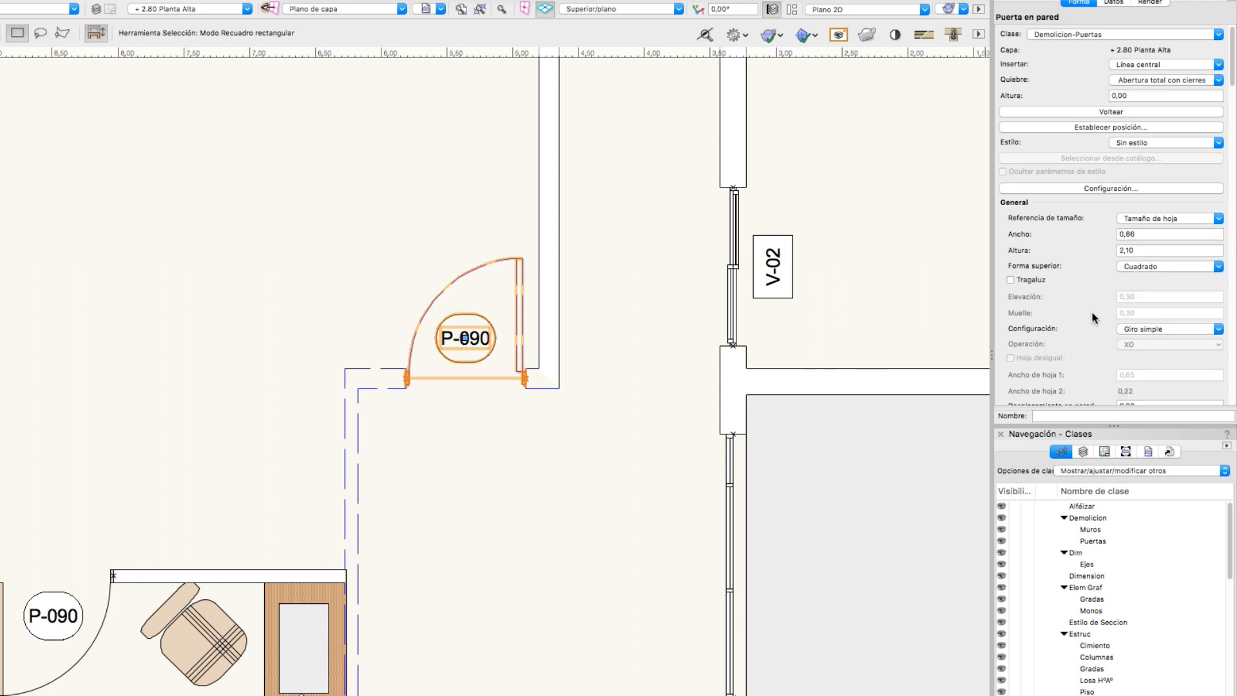
scroll(1063, 309, "down", 5)
scroll(1082, 327, "down", 4)
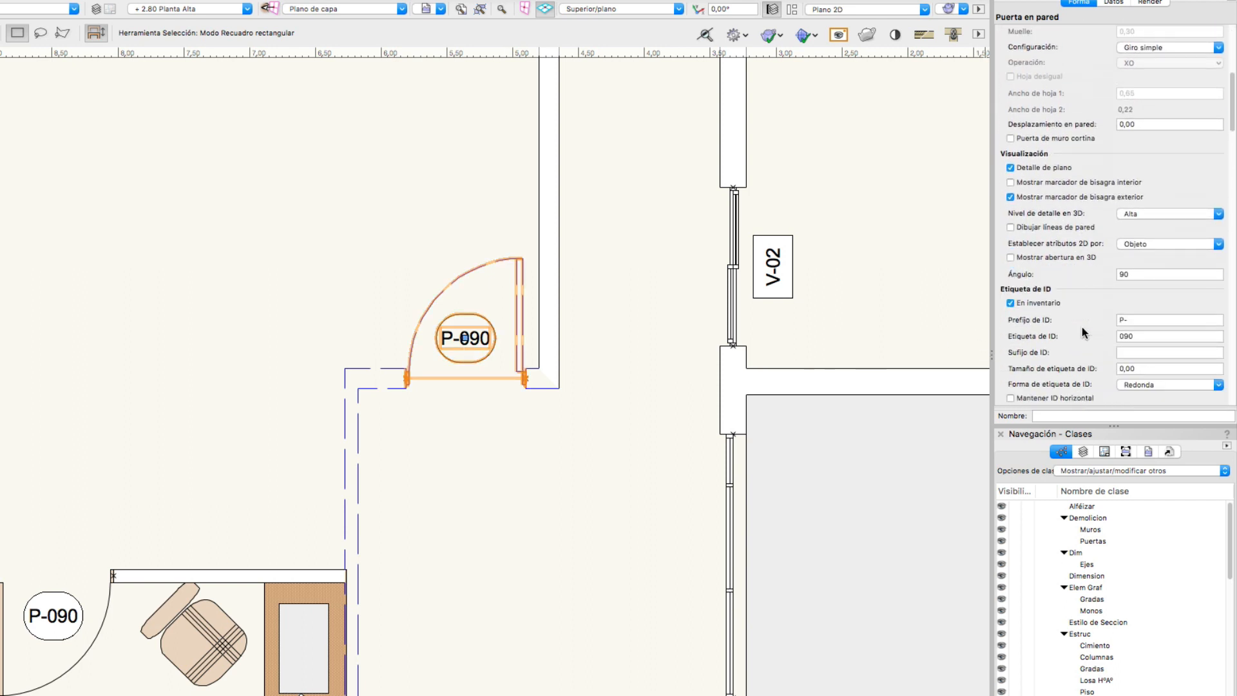
left_click(1028, 303)
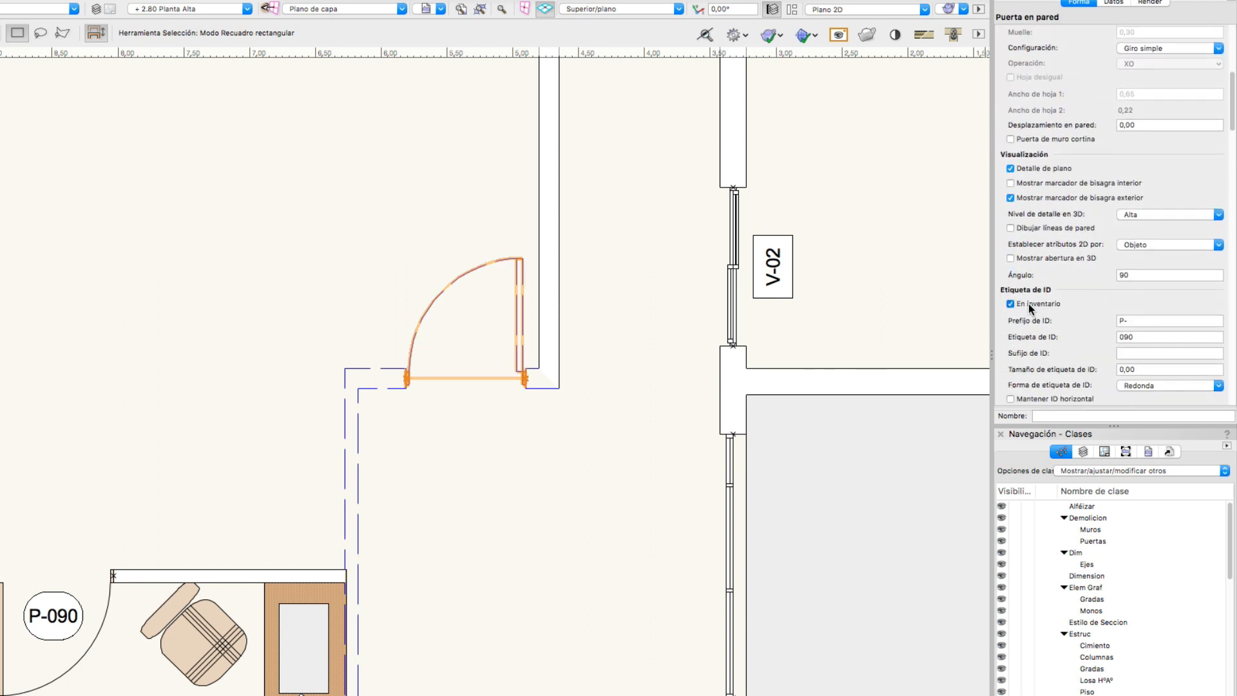
left_click(512, 487)
Split the wall holding the P-1,10 door at a point just right of the door, accepting the removal of its parametric constraints.
scroll(516, 403, "down", 3)
scroll(485, 291, "up", 2)
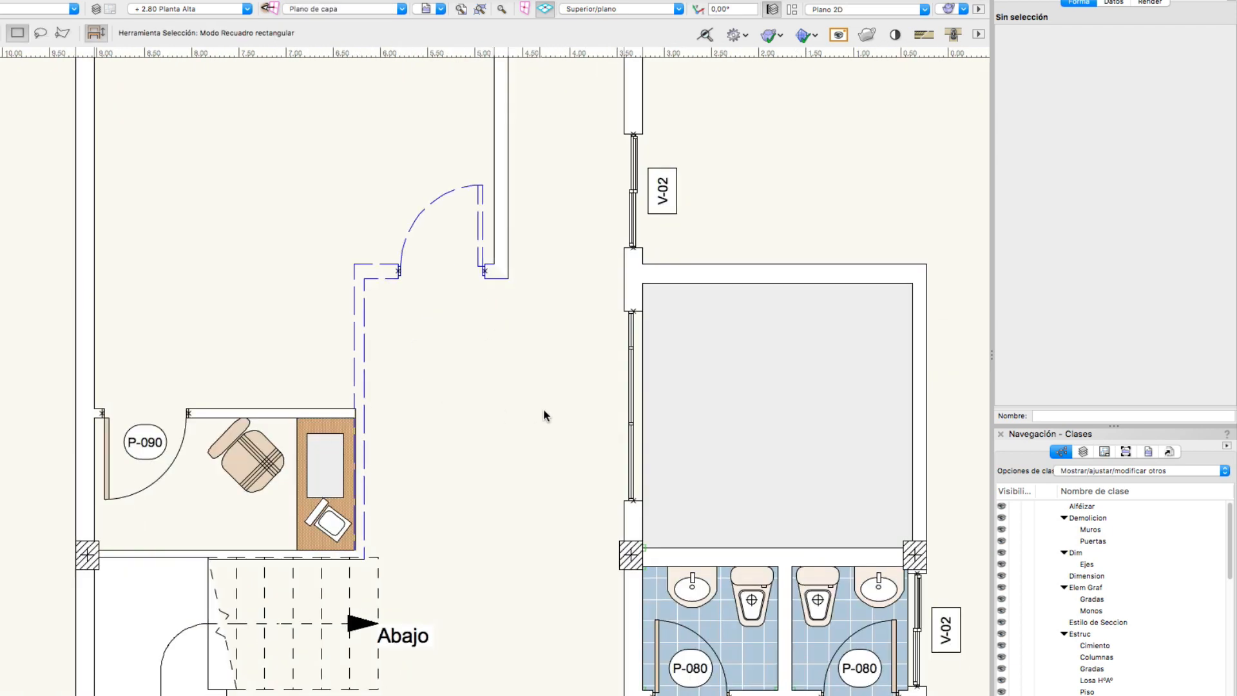
scroll(483, 570, "down", 5)
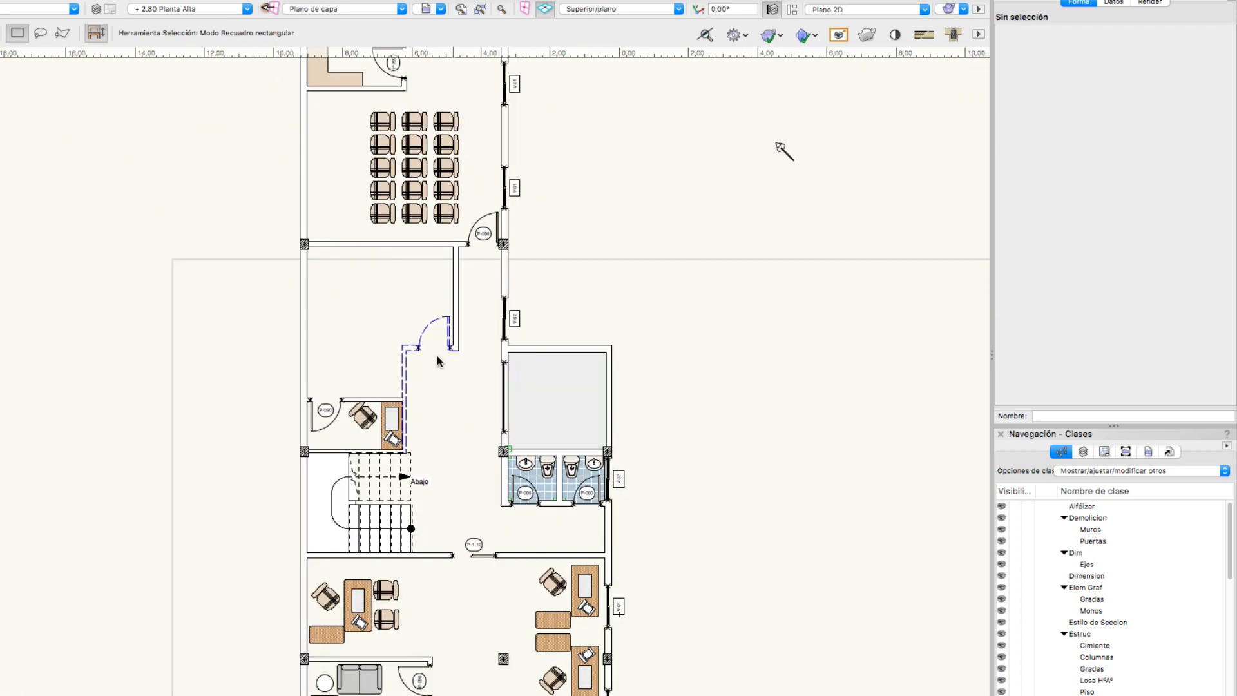
scroll(410, 353, "up", 4)
left_click(409, 374)
middle_click_drag(506, 390, 430, 335)
scroll(415, 523, "down", 3)
middle_click_drag(438, 426, 428, 269)
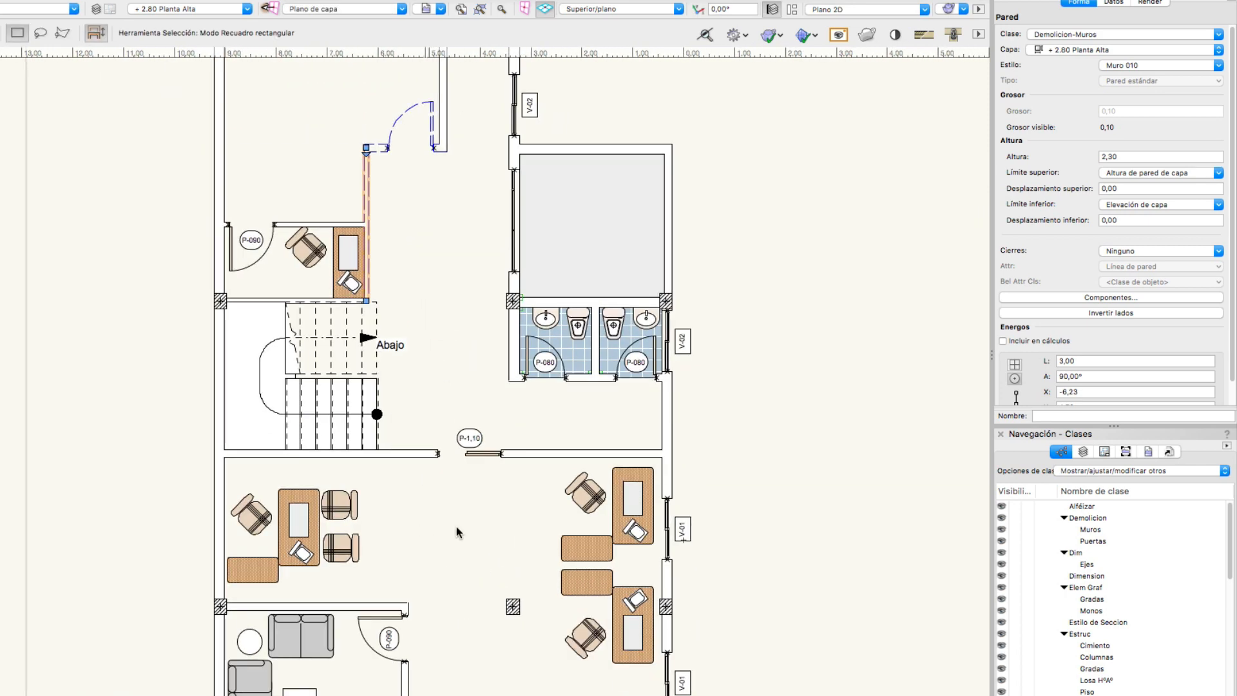
scroll(495, 516, "up", 3)
middle_click_drag(495, 516, 357, 537)
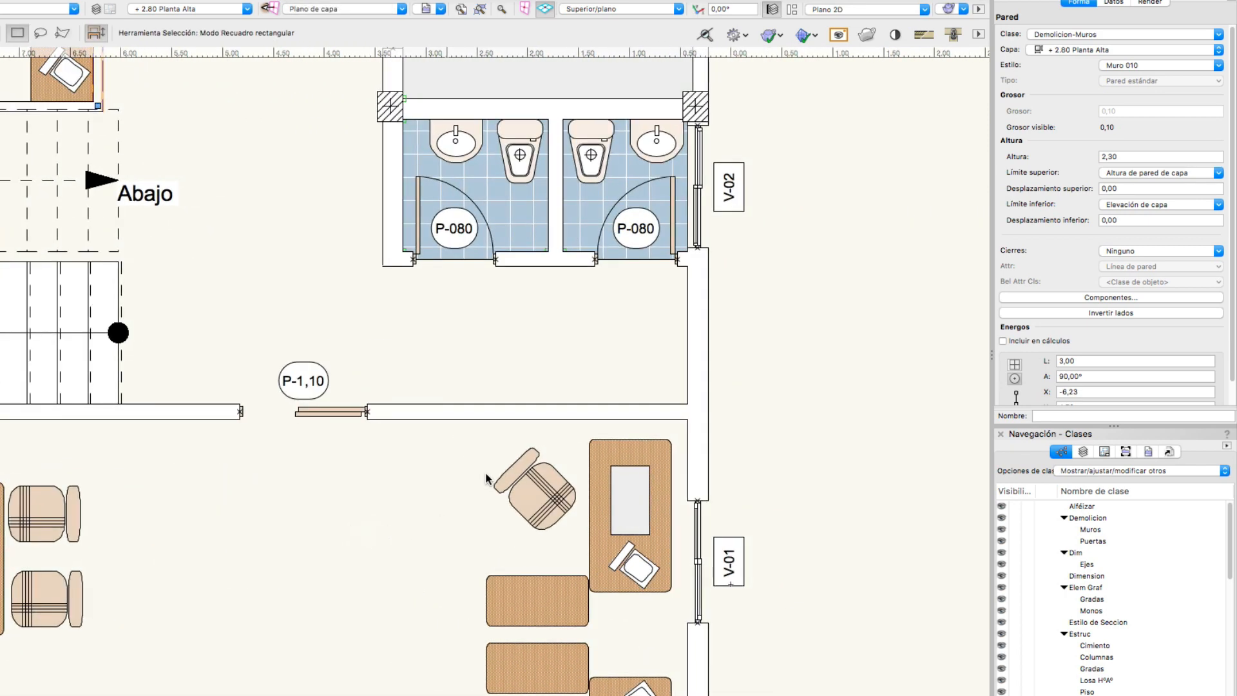
left_click(454, 421)
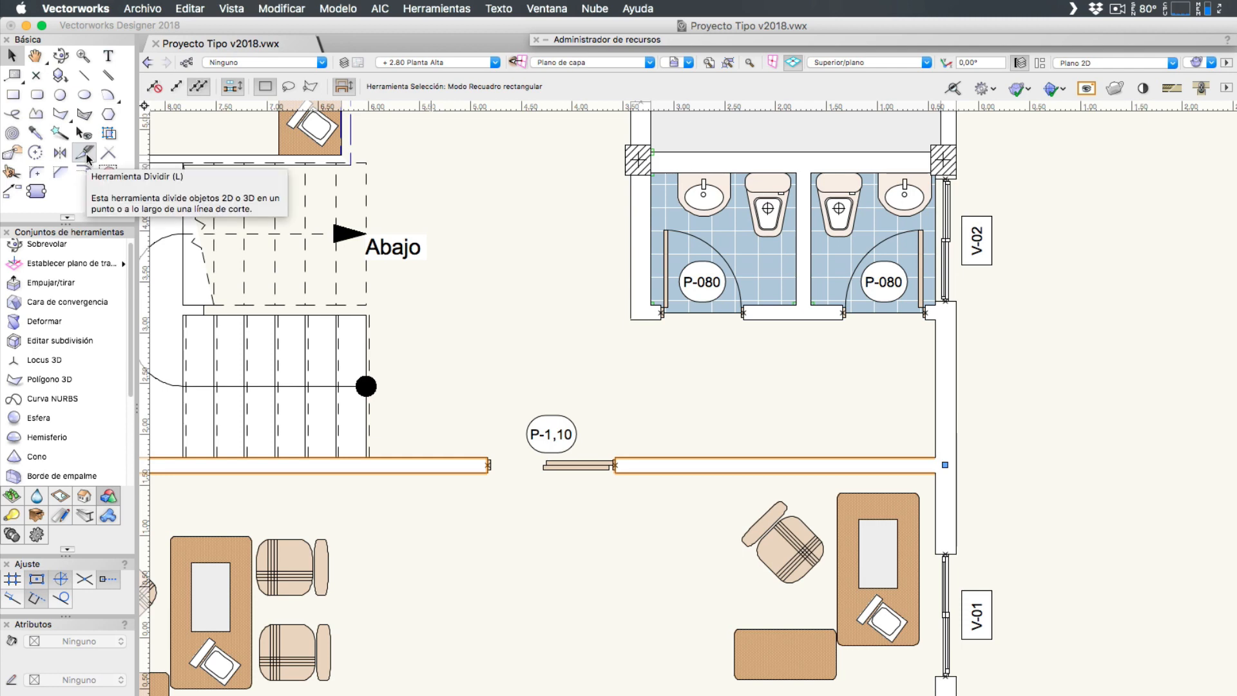
left_click(87, 154)
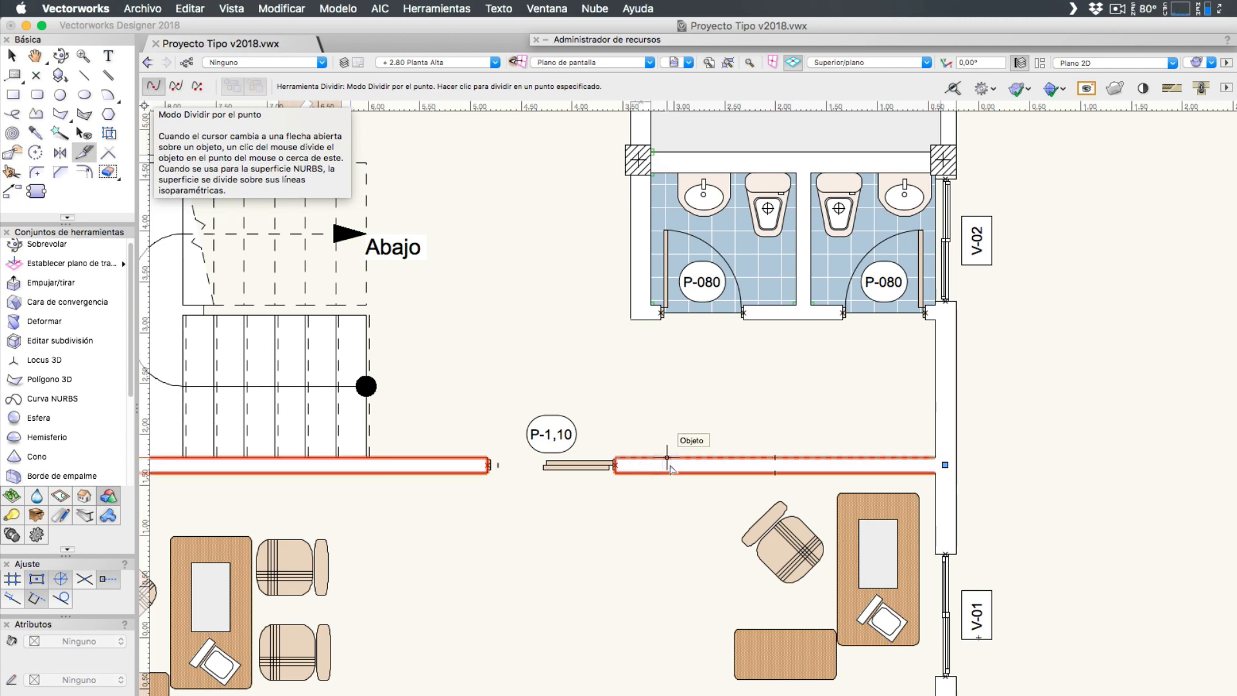
left_click(641, 459)
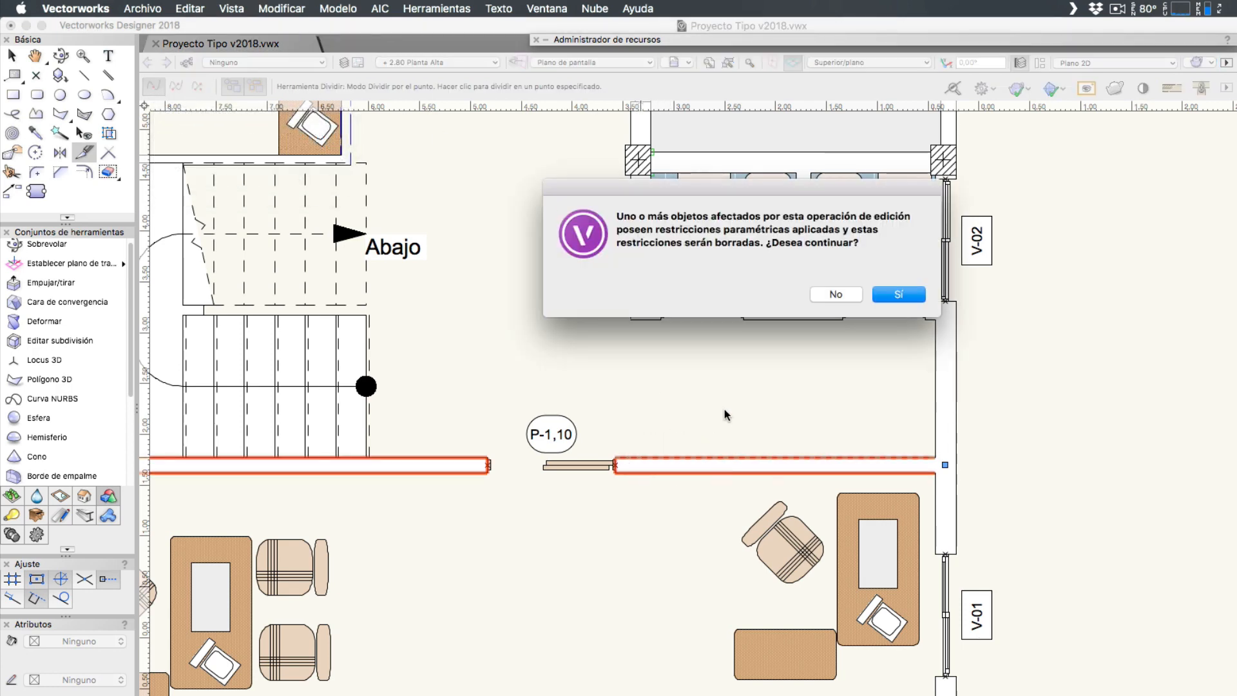
left_click(899, 295)
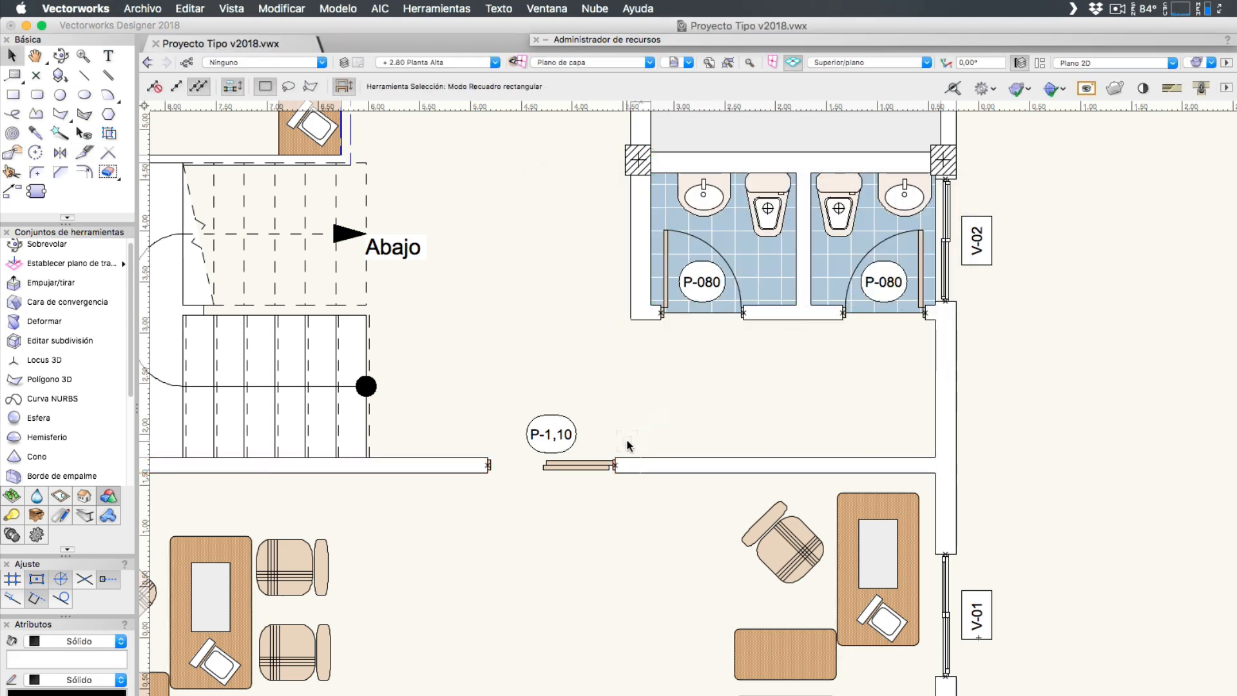
Assign the split-off wall segment between the P-1,10 door and the exterior wall to the Demolicion-Muros class.
left_click(640, 465)
scroll(640, 465, "up", 2)
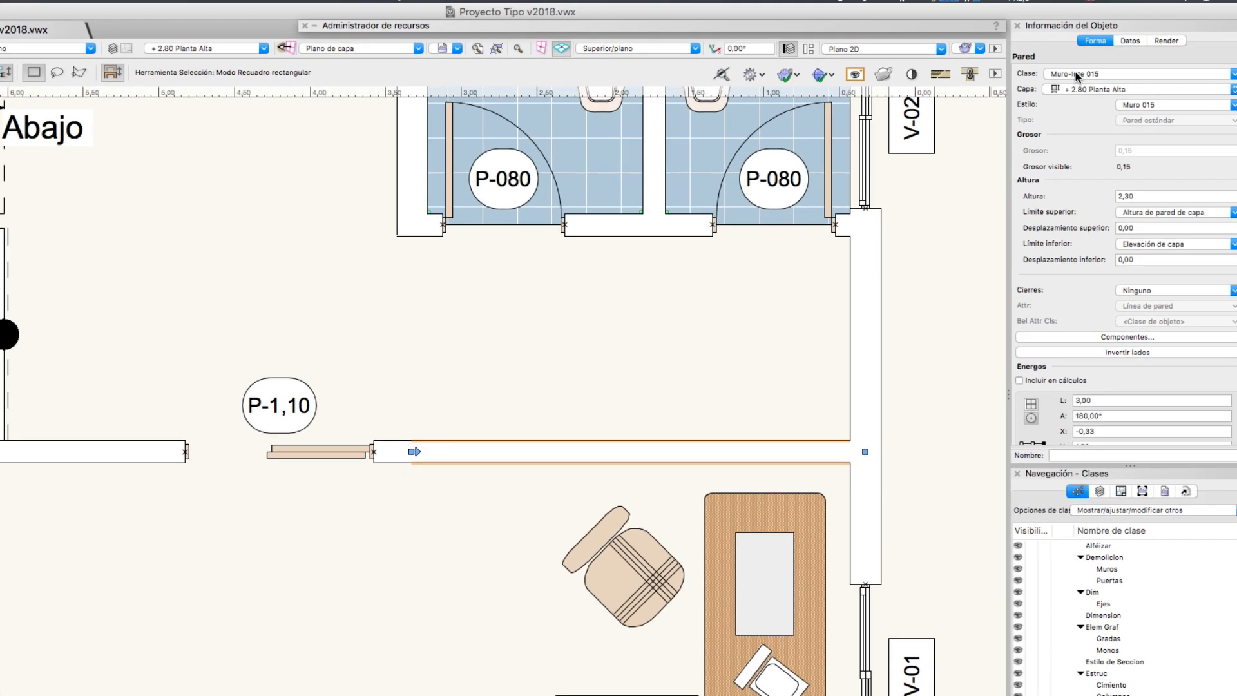
left_click(1122, 73)
mouse_move(1070, 125)
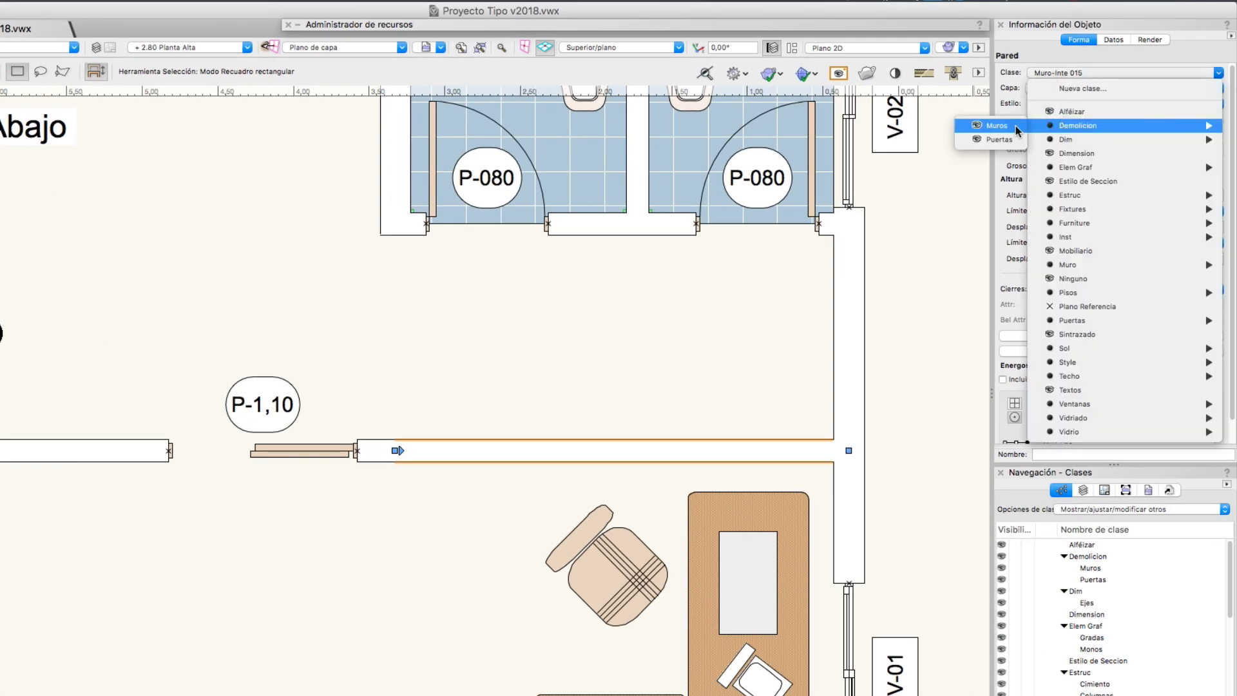
left_click(1015, 129)
left_click(478, 370)
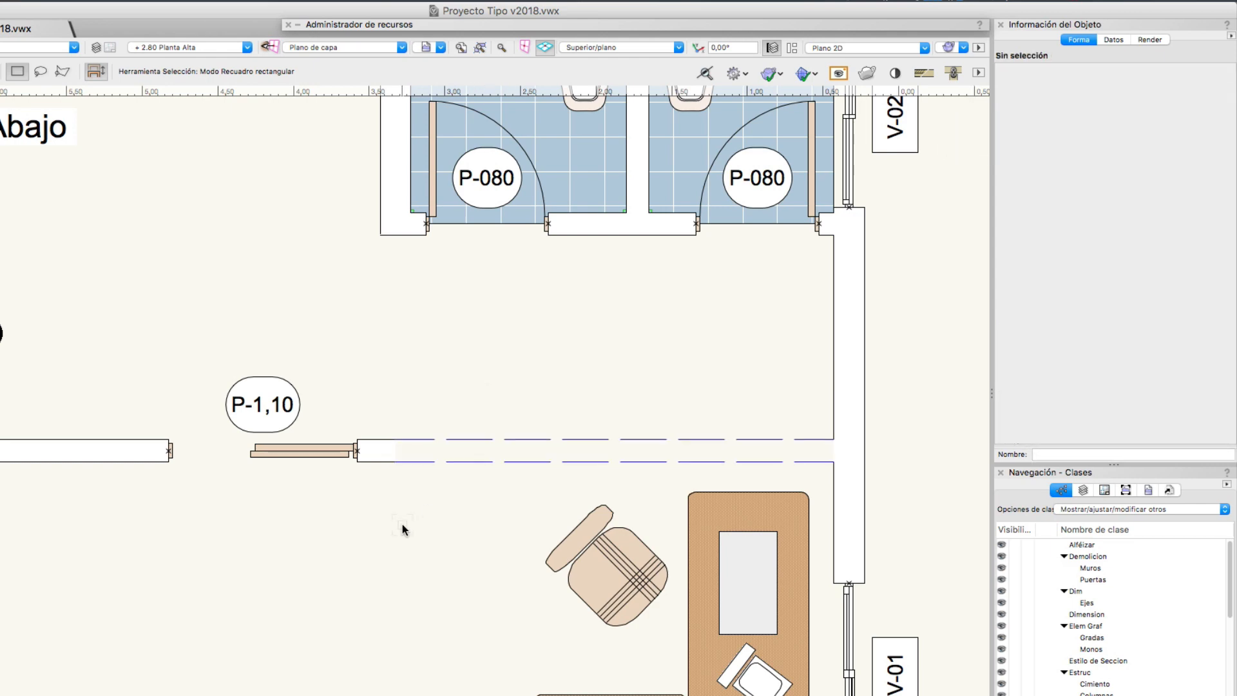
Close the cut end of the remaining wall beside the P-1,10 door by setting its caps (Cierres) to Extremo.
left_click(377, 459)
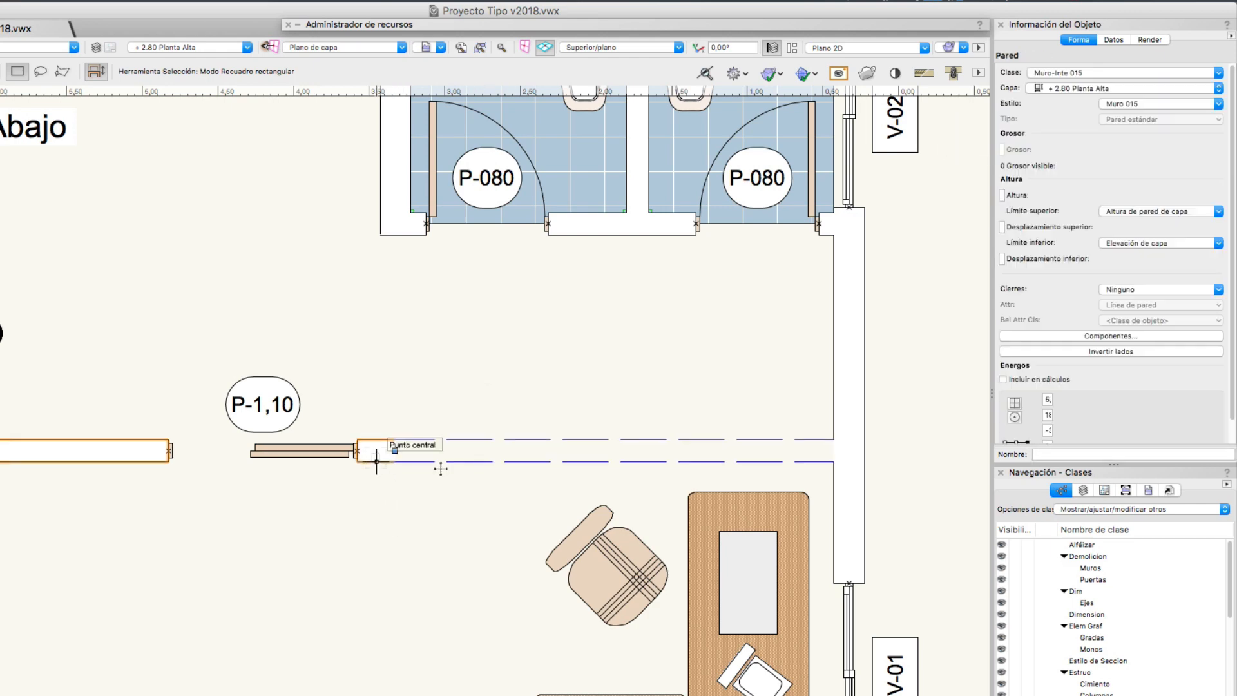
left_click(1133, 288)
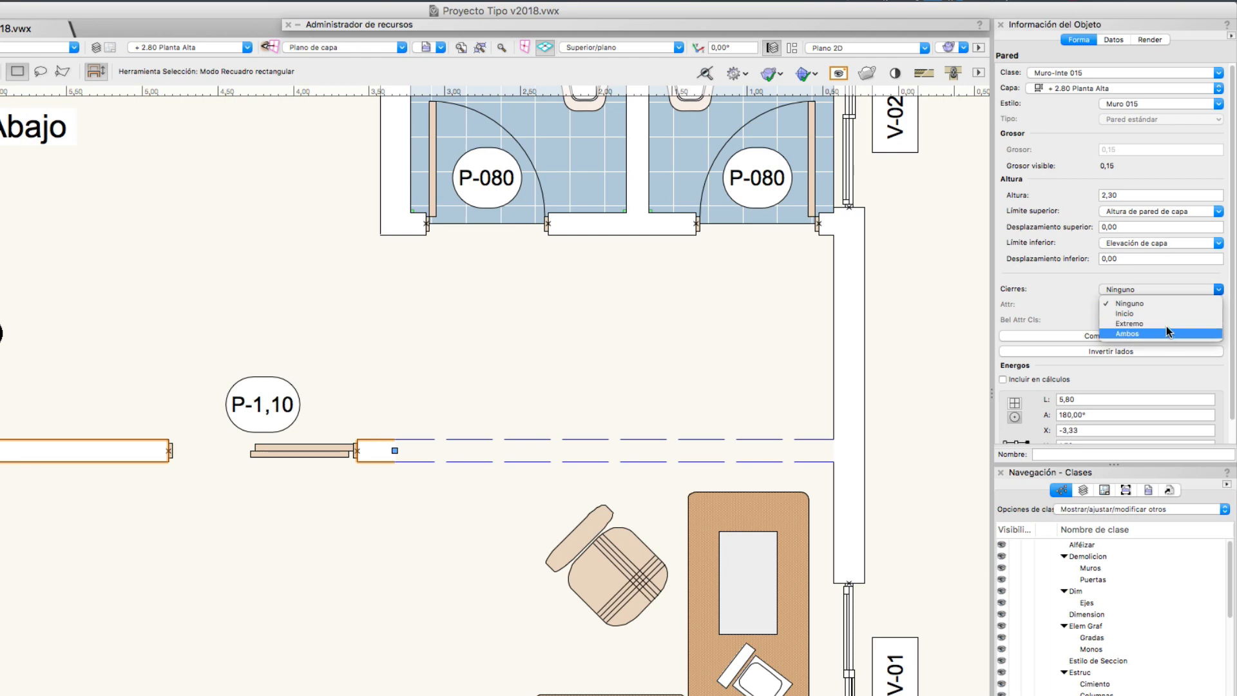
left_click(448, 537)
left_click(1132, 289)
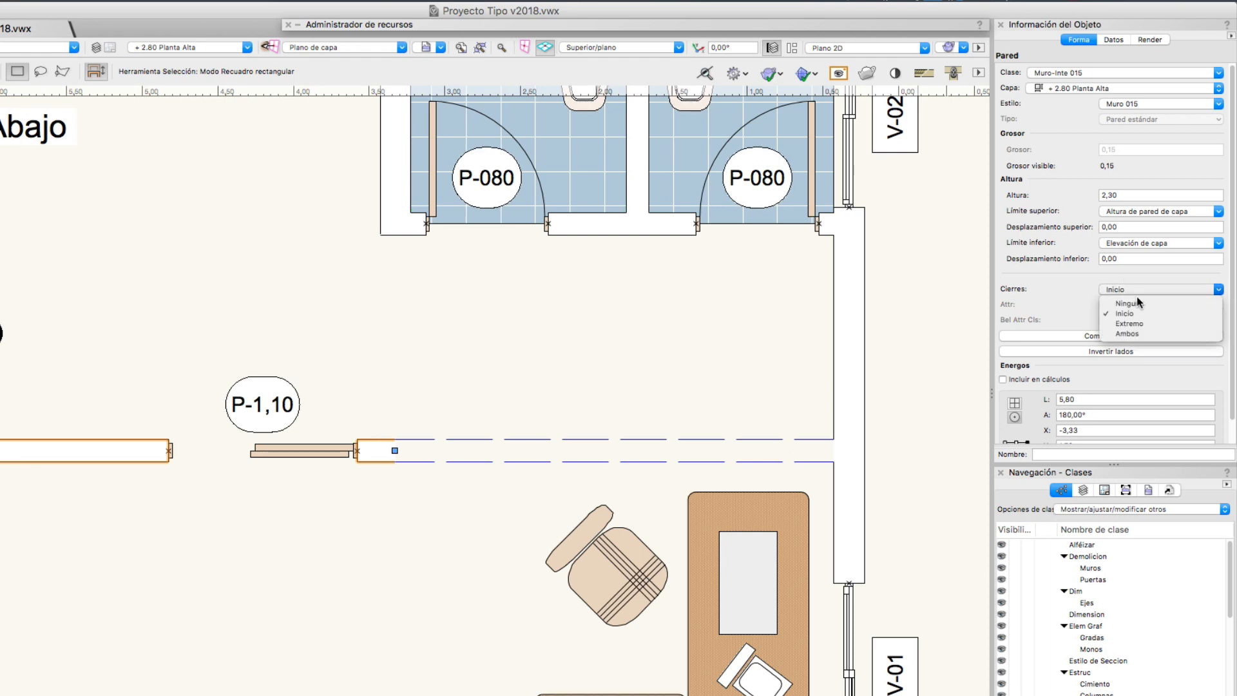
left_click(1132, 324)
left_click(392, 403)
scroll(392, 402, "up", 1)
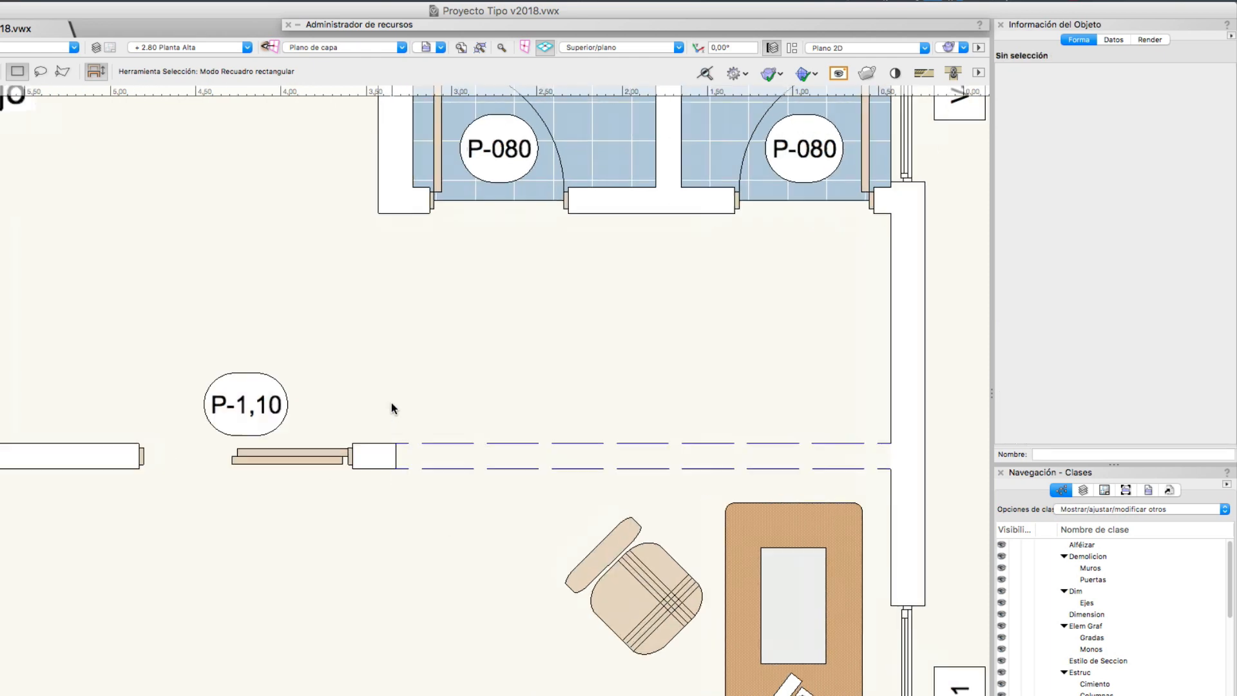
Duplicate the Demolicion-Muros class to start a class for new elements.
scroll(410, 514, "down", 5)
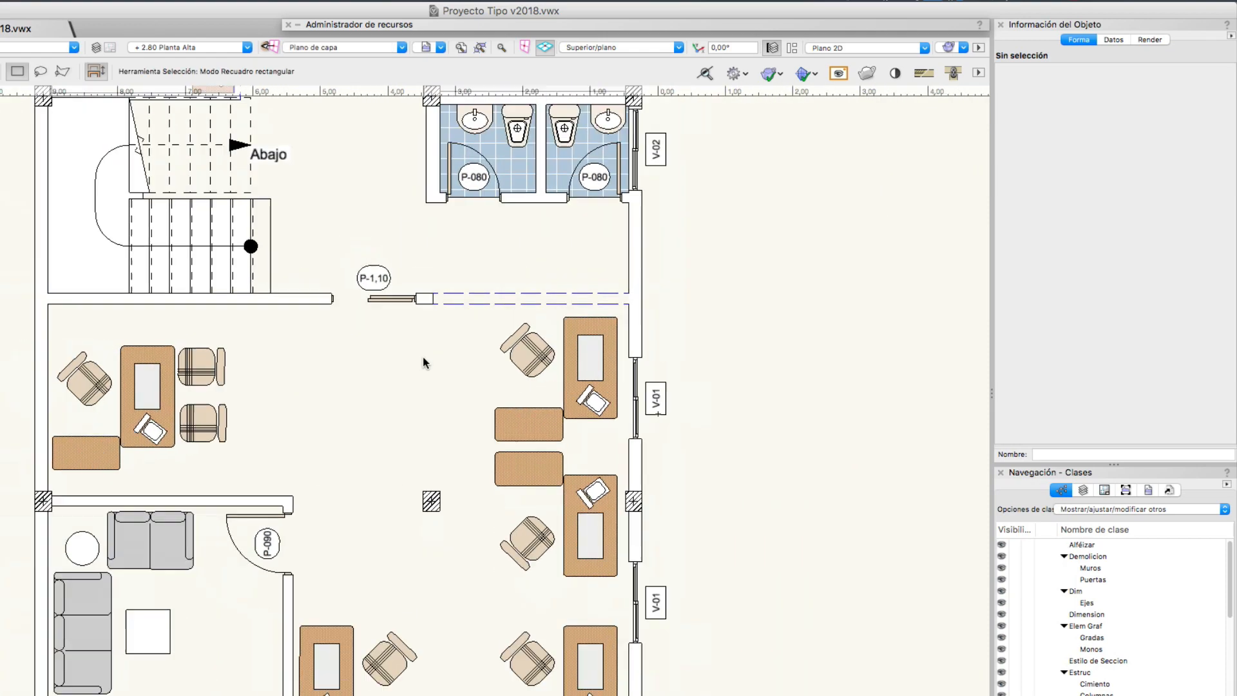
middle_click_drag(422, 353, 361, 397)
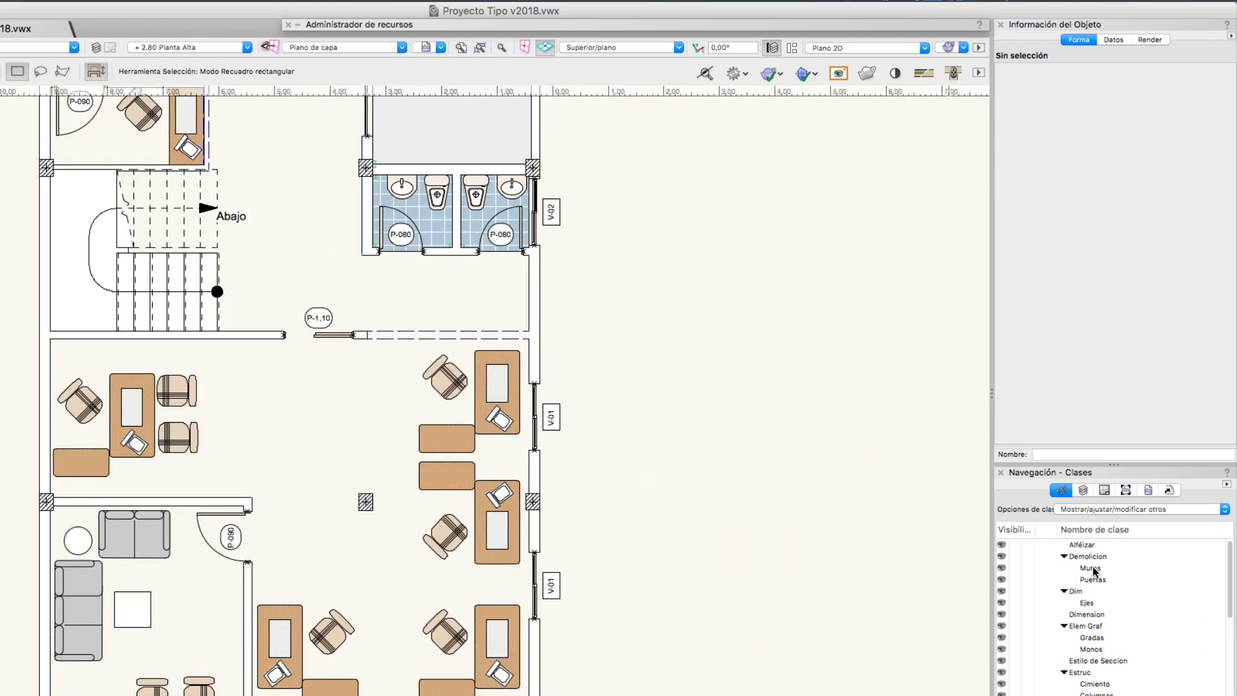
left_click(1096, 571)
right_click(1094, 571)
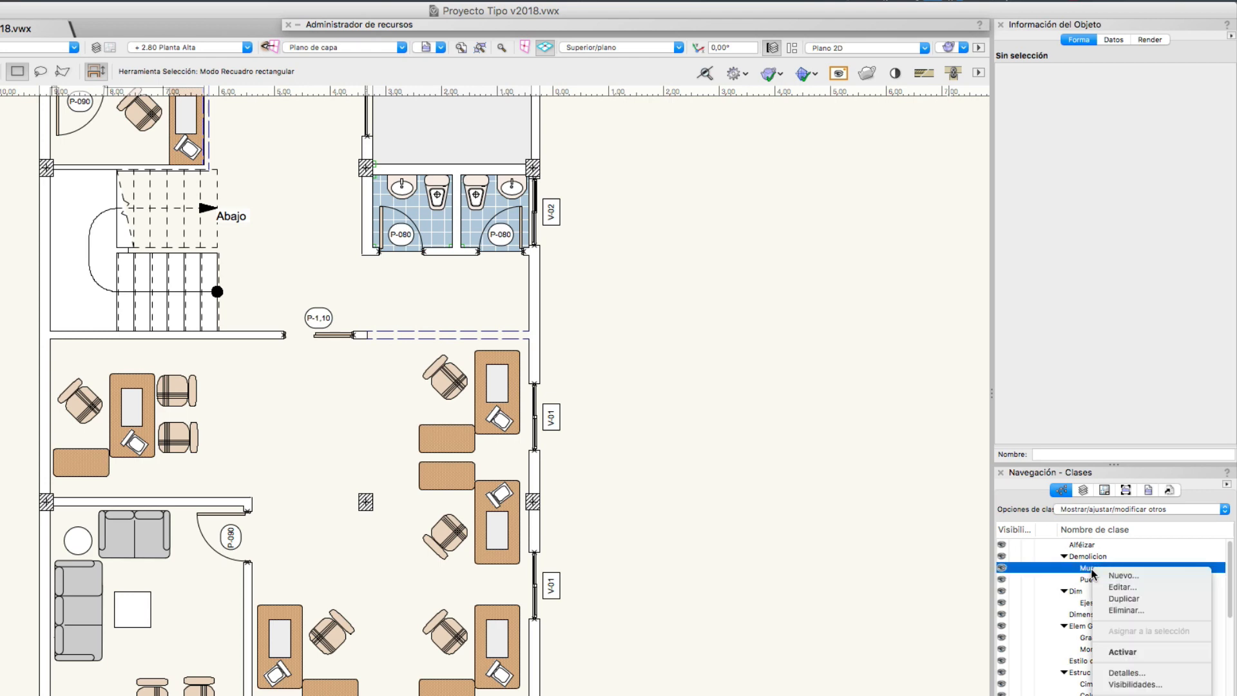
left_click(1136, 599)
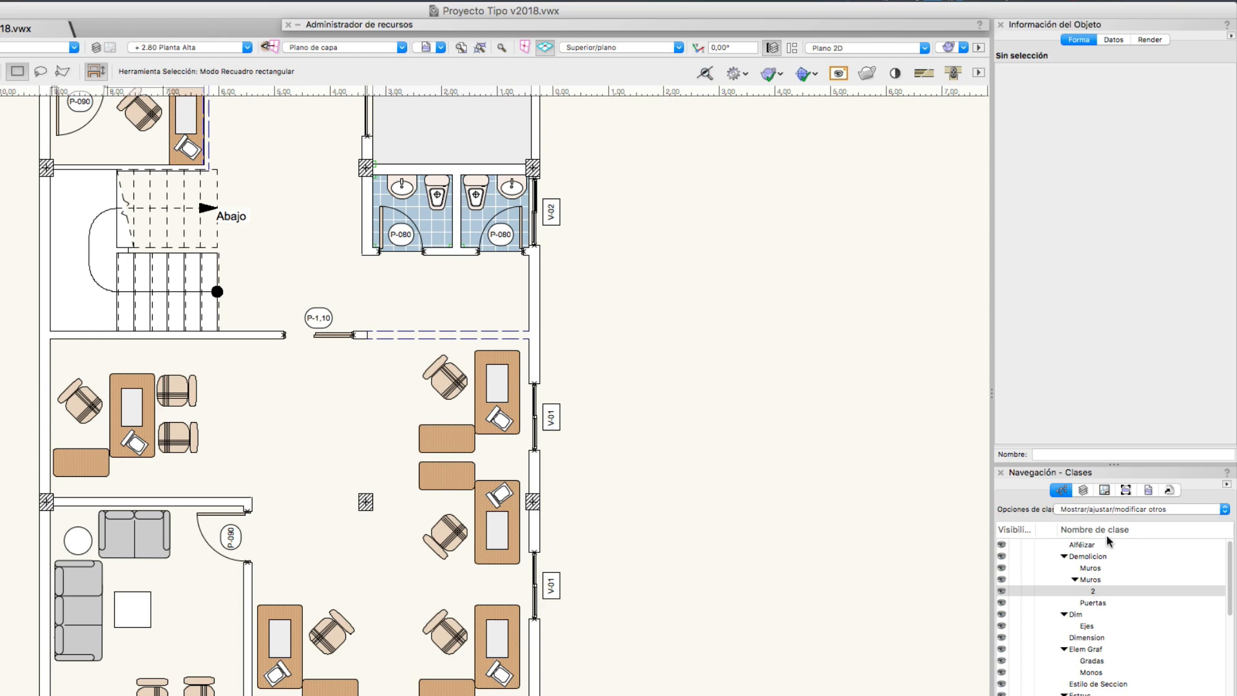
Rename the duplicated class Demolicion-Muros-2 as Demolicion-Nuevo.
right_click(1101, 592)
left_click(1103, 604)
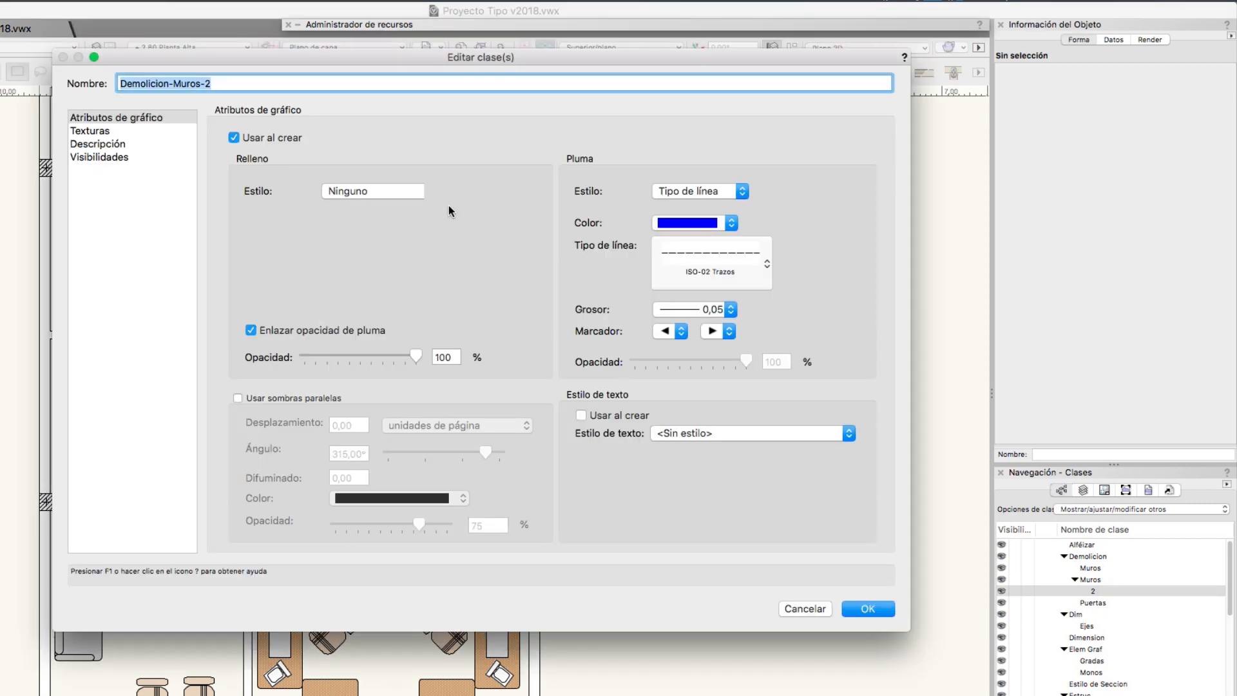
left_click(372, 193)
left_click(341, 145)
left_click_drag(220, 81, 176, 83)
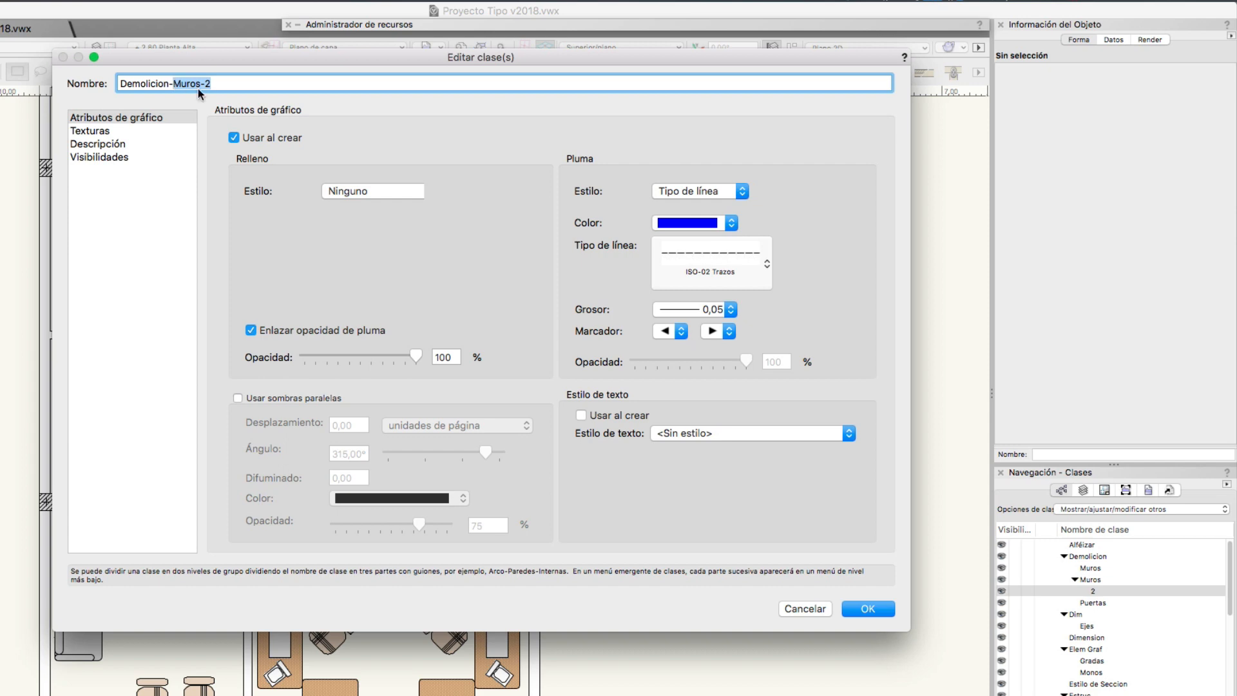
type("Adi")
Give the Demolicion-Nuevo class a solid light yellow fill and a magenta pen colour.
left_click(375, 193)
left_click(351, 205)
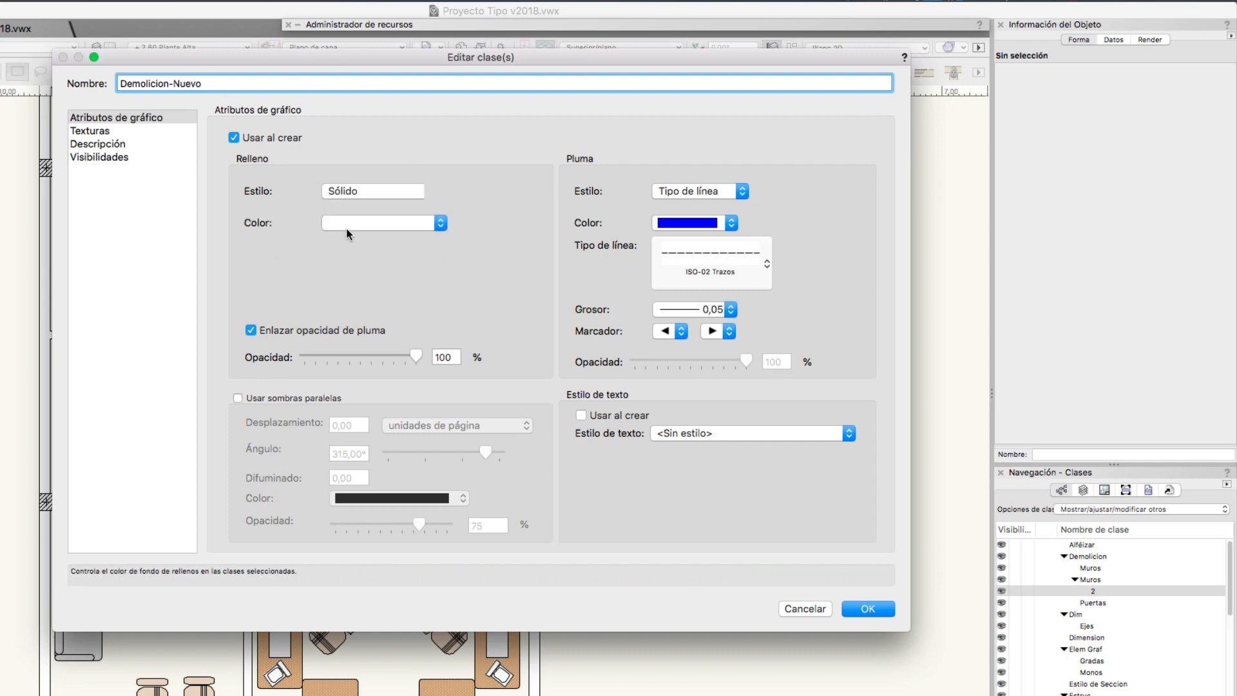
left_click(346, 226)
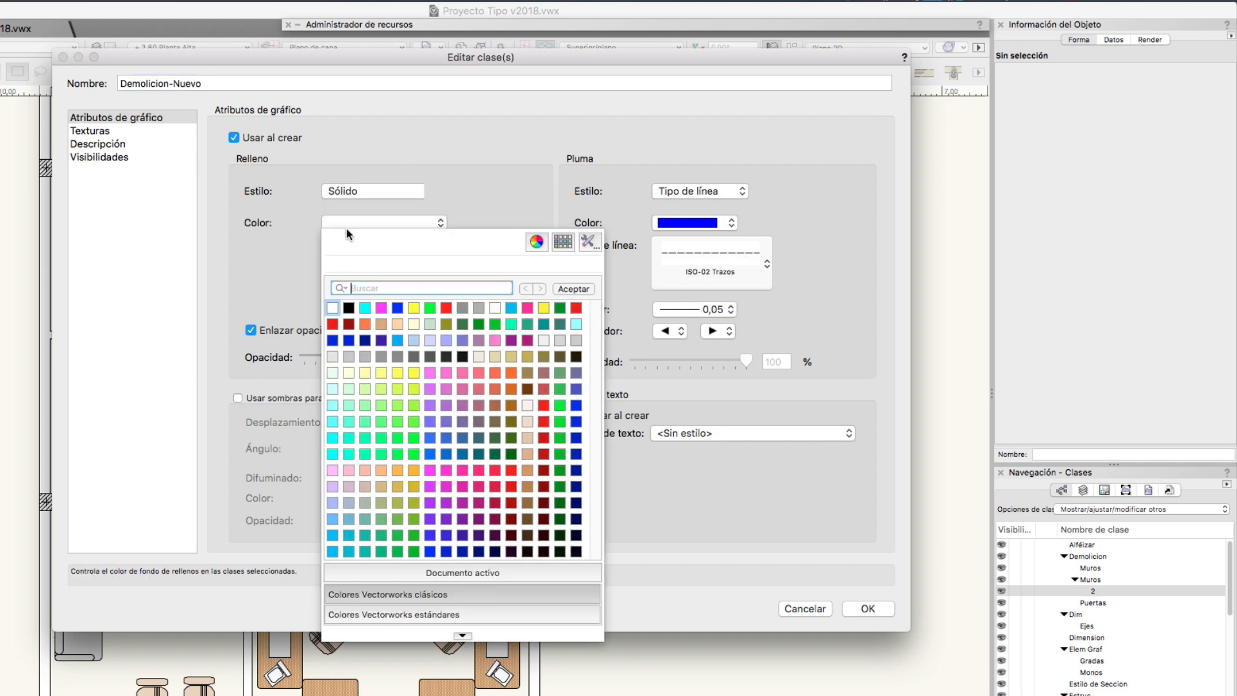
left_click(415, 324)
left_click(709, 229)
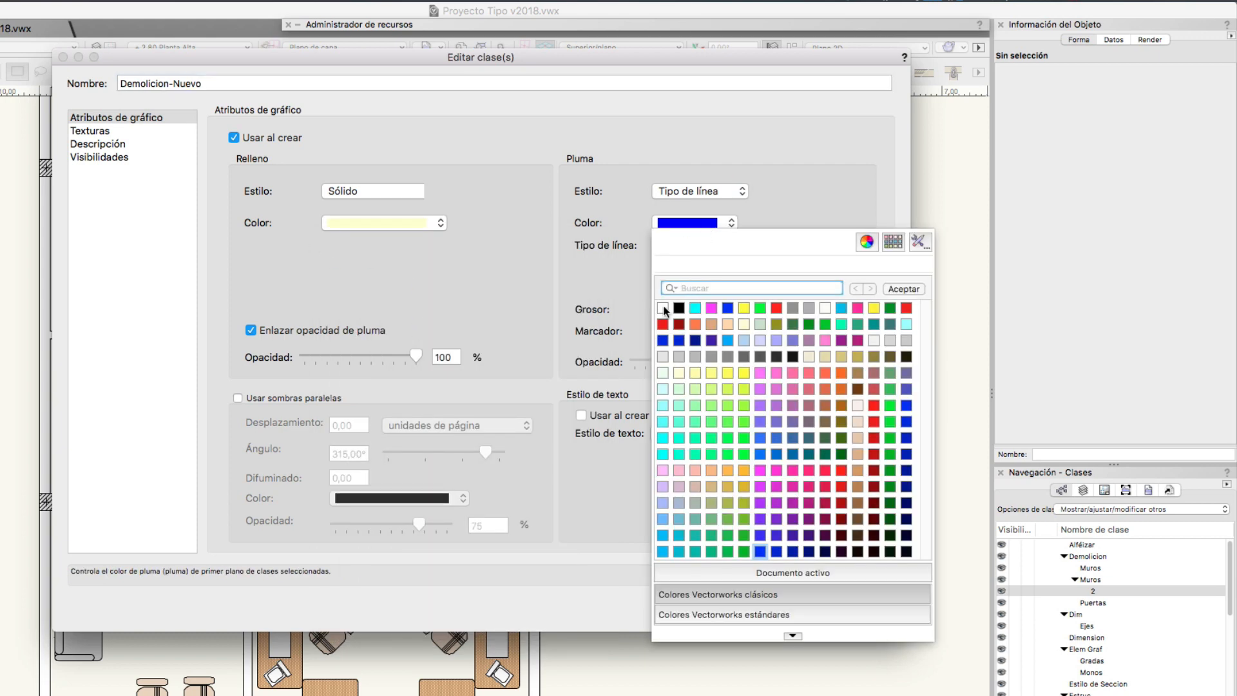
left_click(711, 308)
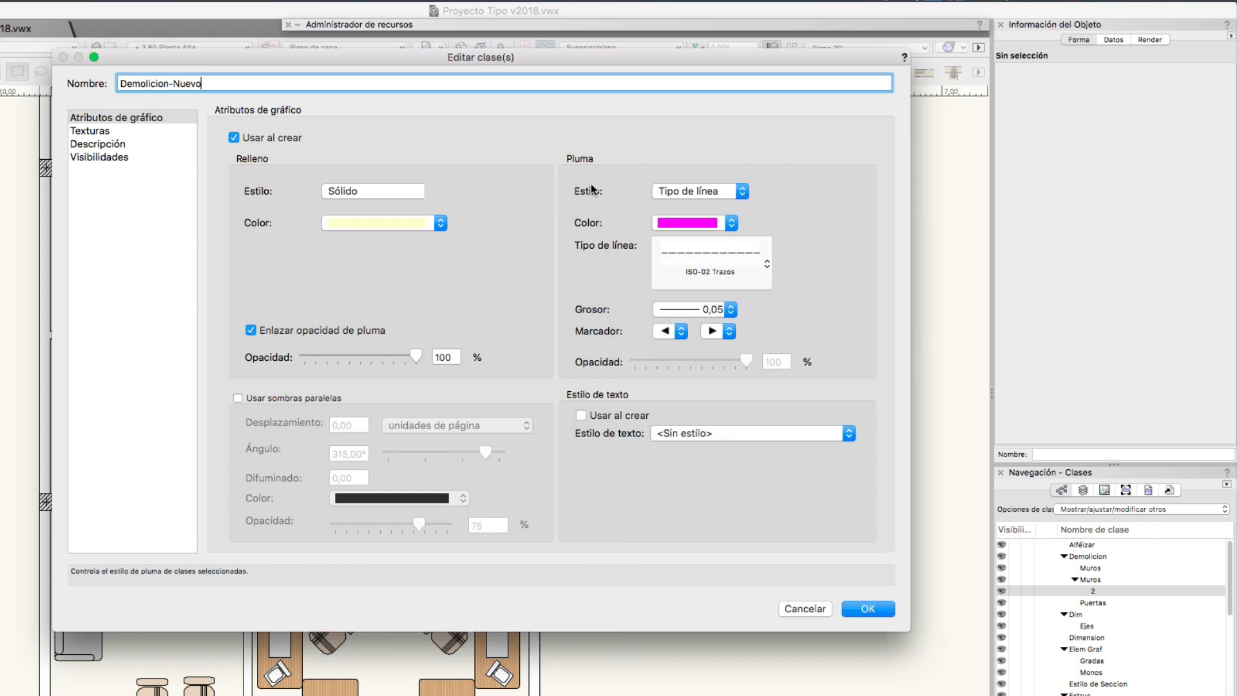
Apply the graphic attributes defined for the Demolicion-Nuevo class.
key("Return")
scroll(419, 344, "up", 3)
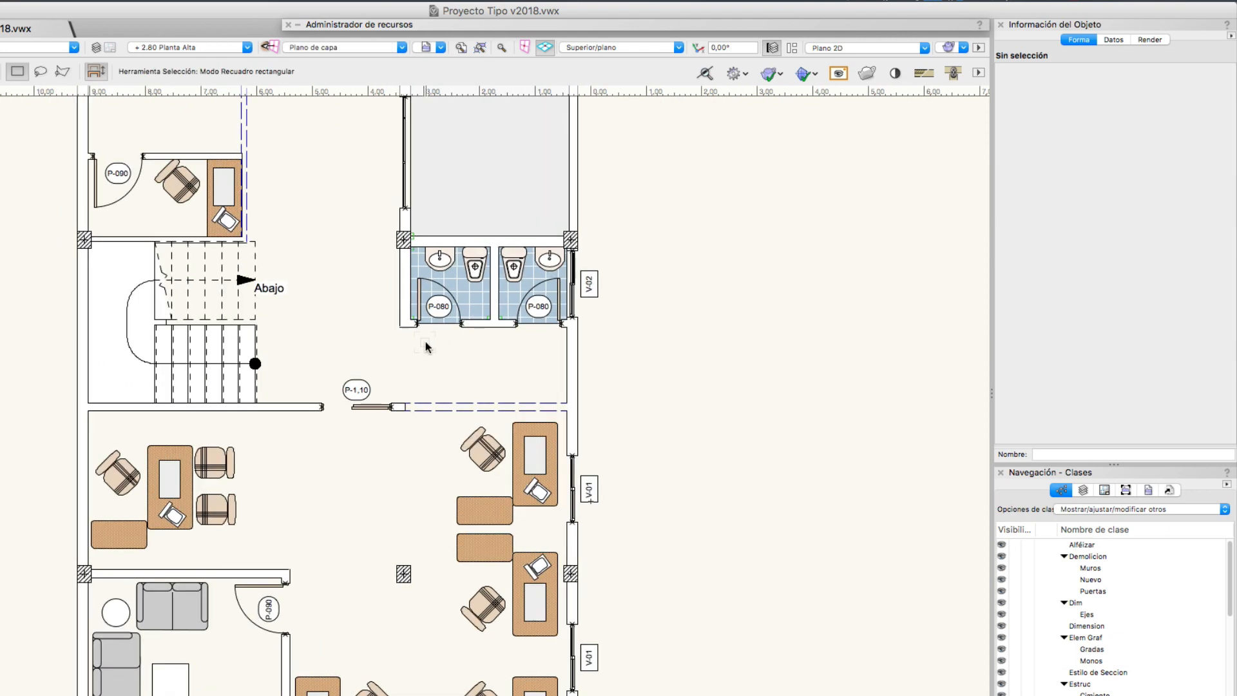
middle_click_drag(370, 470, 438, 644)
middle_click_drag(546, 340, 552, 483)
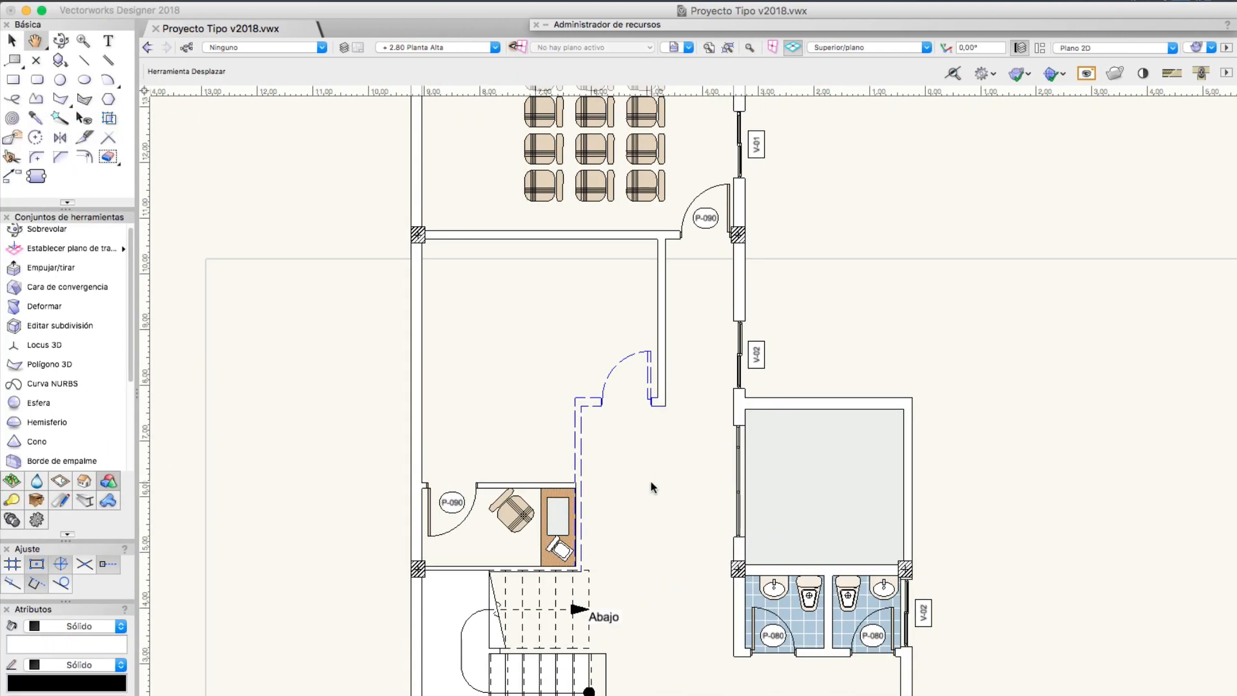
scroll(525, 400, "up", 2)
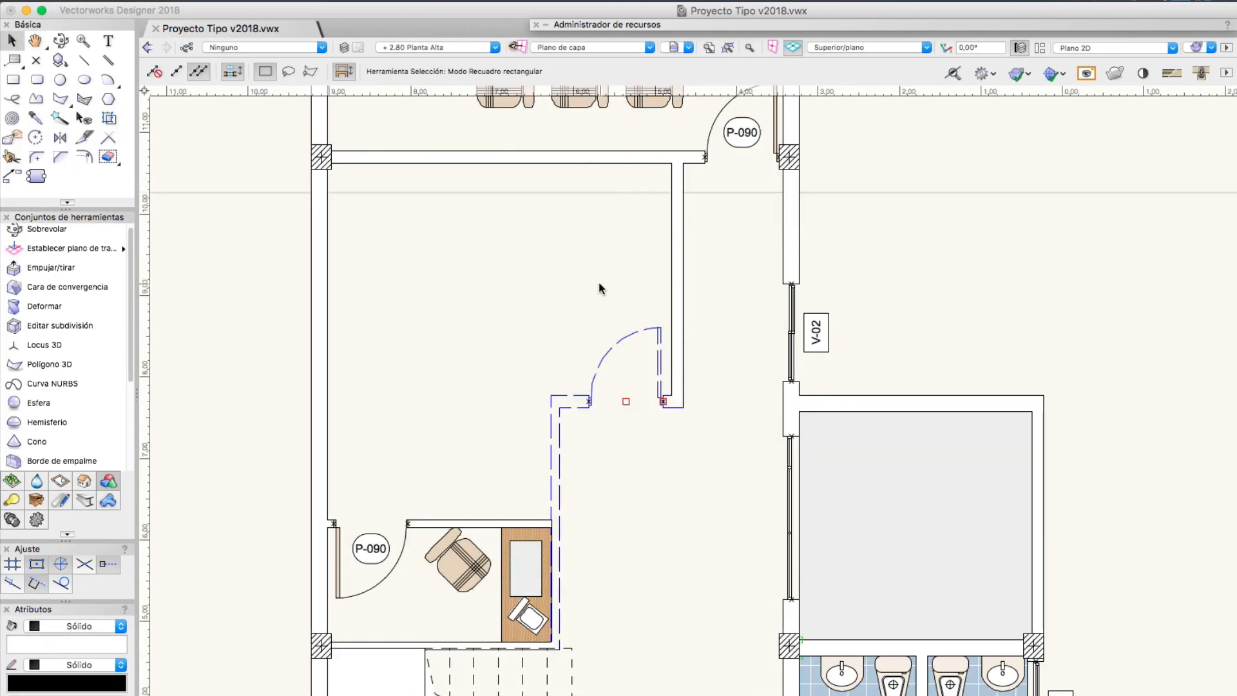
scroll(439, 387, "up", 2)
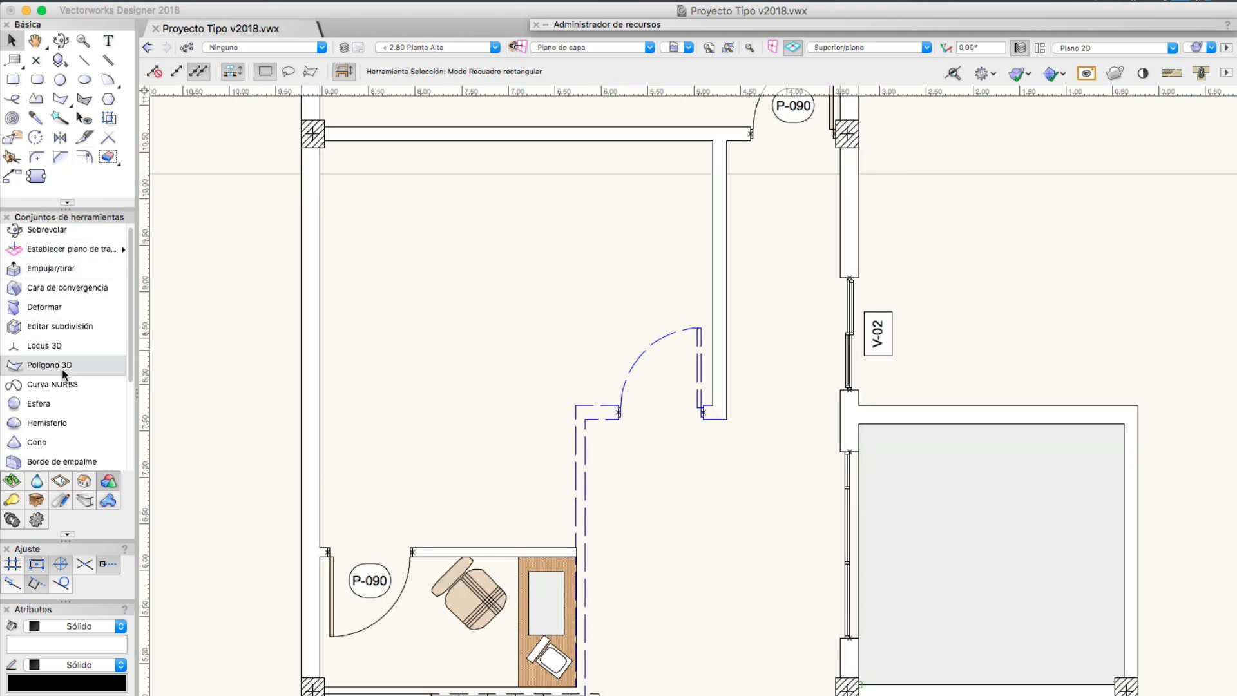
Start the Wall tool (Pared) with the Muro 010 style from the Proyecto Tipo v2018.vwx file.
left_click(84, 481)
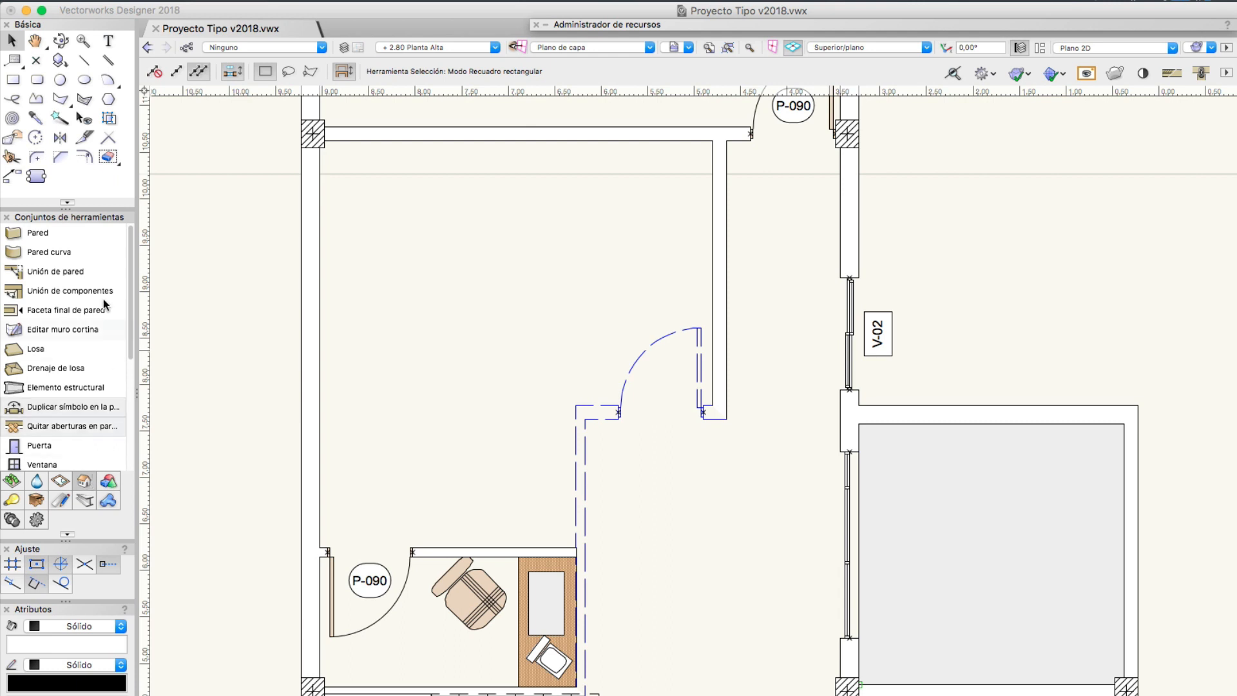
left_click(33, 233)
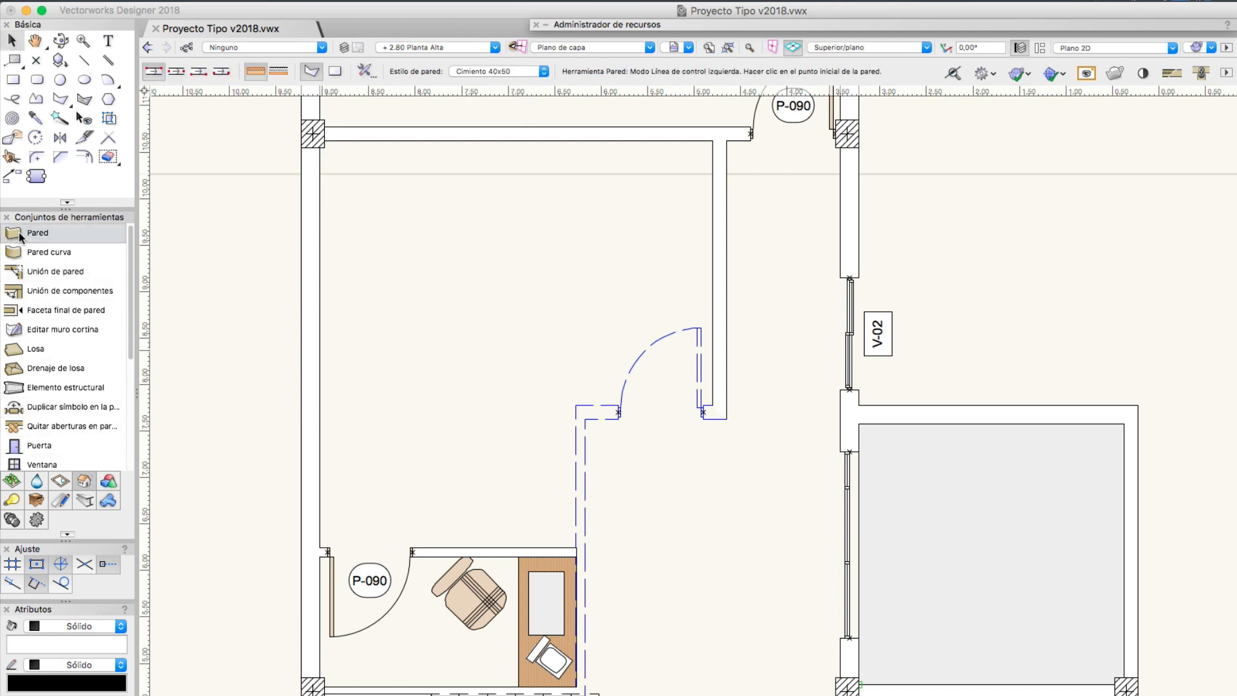
left_click(482, 71)
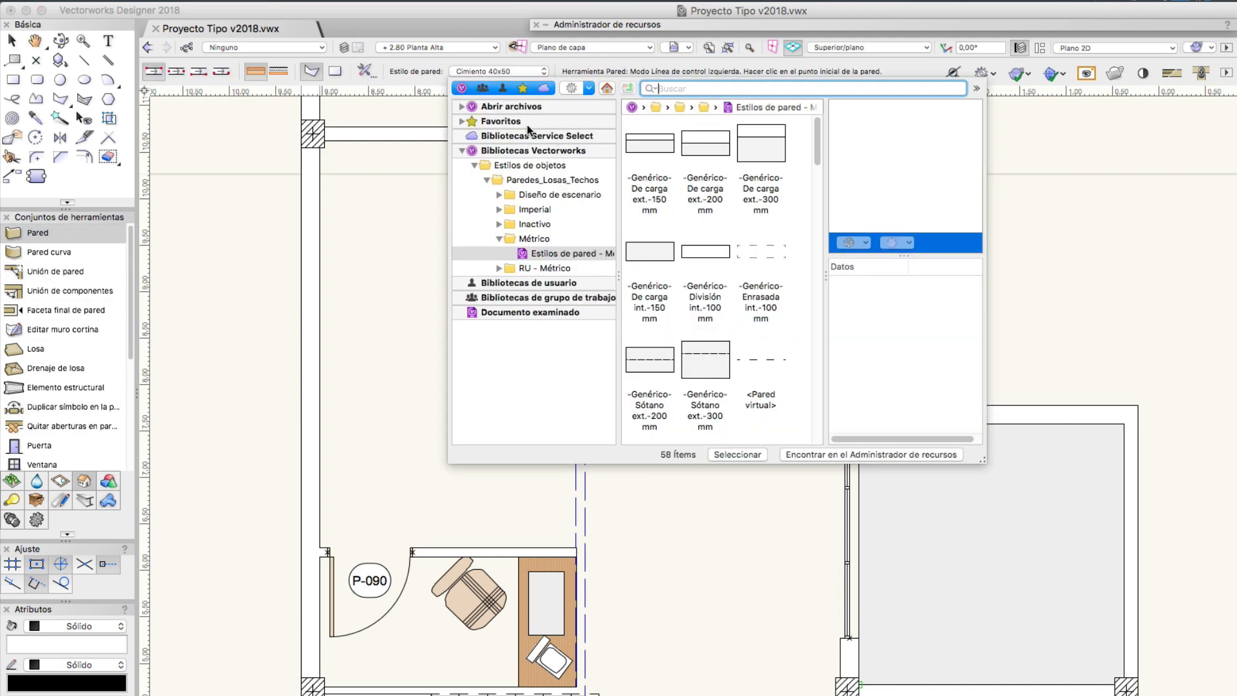
left_click(462, 107)
left_click(505, 120)
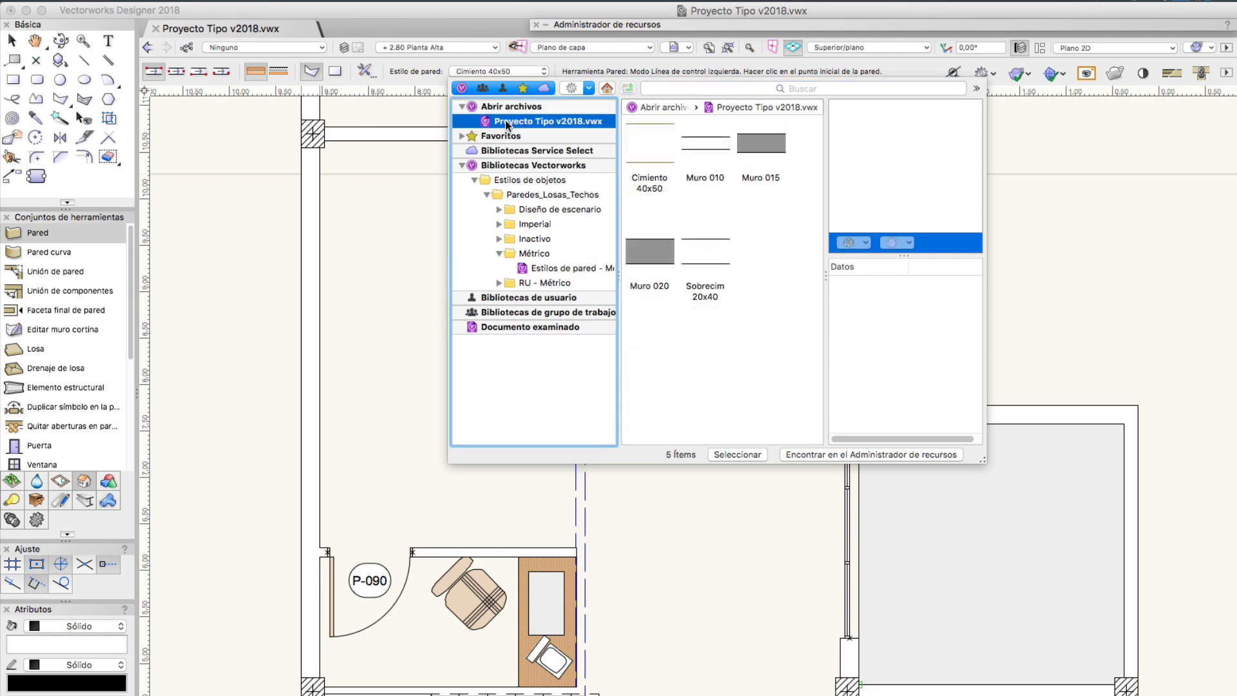
left_click(703, 148)
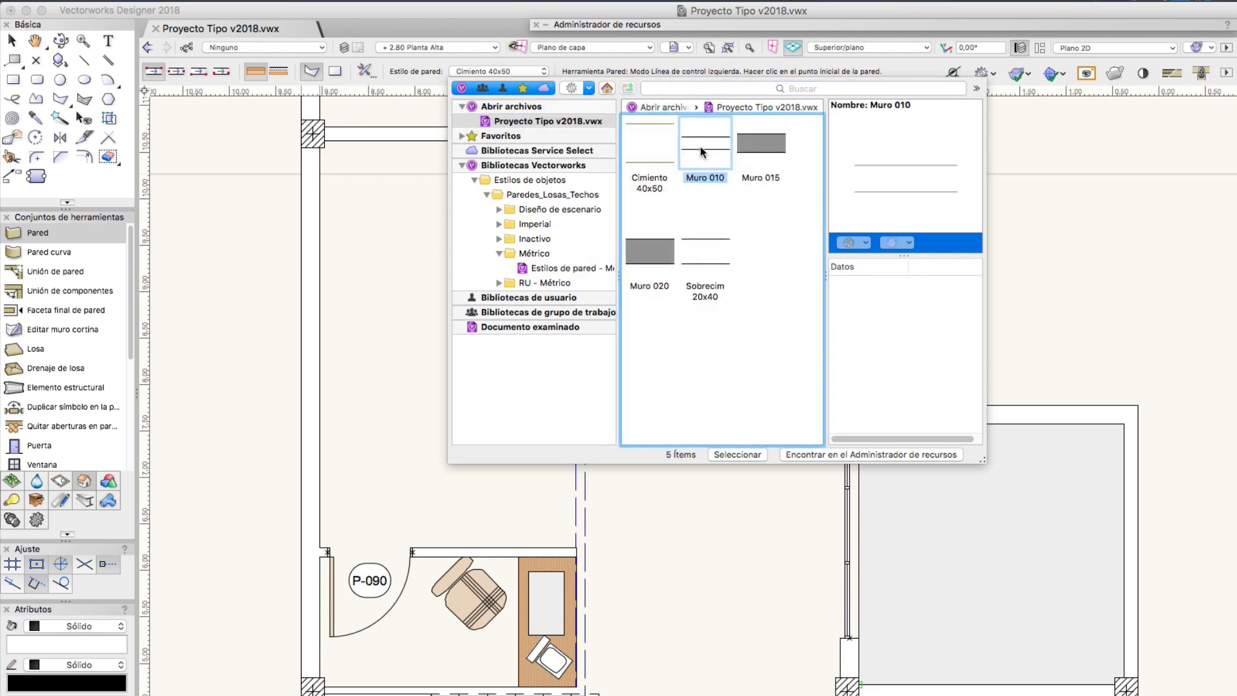
double_click(702, 152)
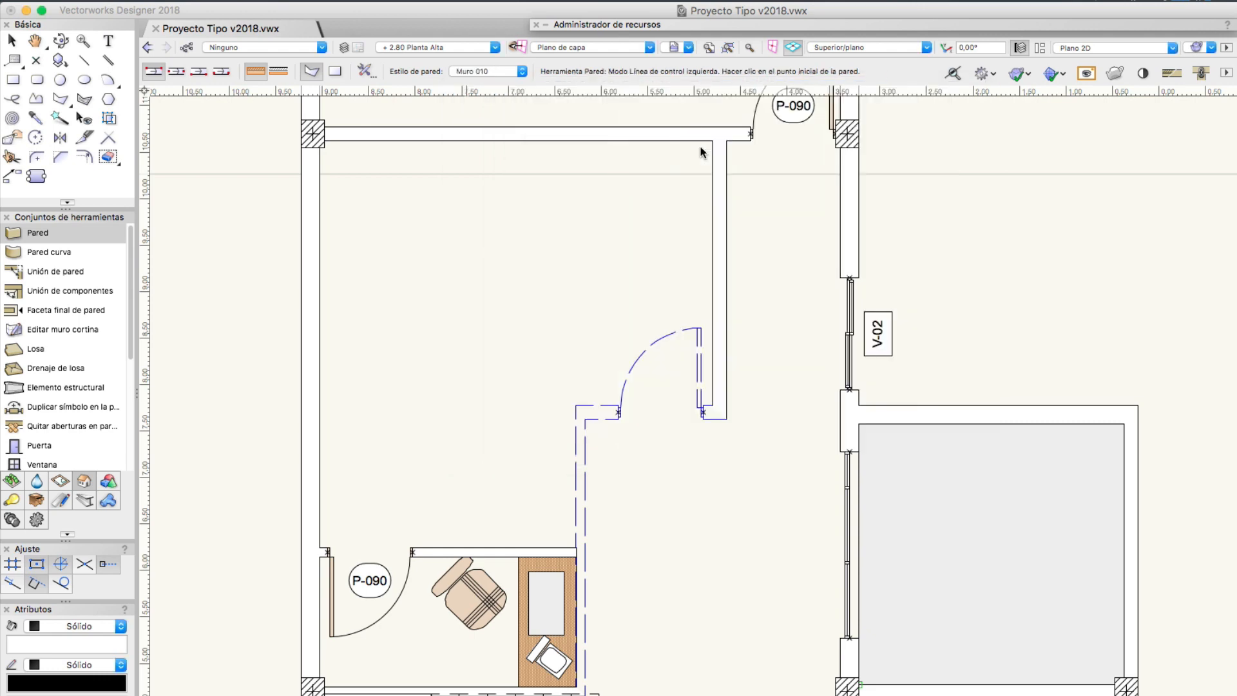
Draw a horizontal wall about 4.23 m long across the room above the demolished door, from the outer wall to the corridor partition.
left_click(319, 291)
double_click(713, 290)
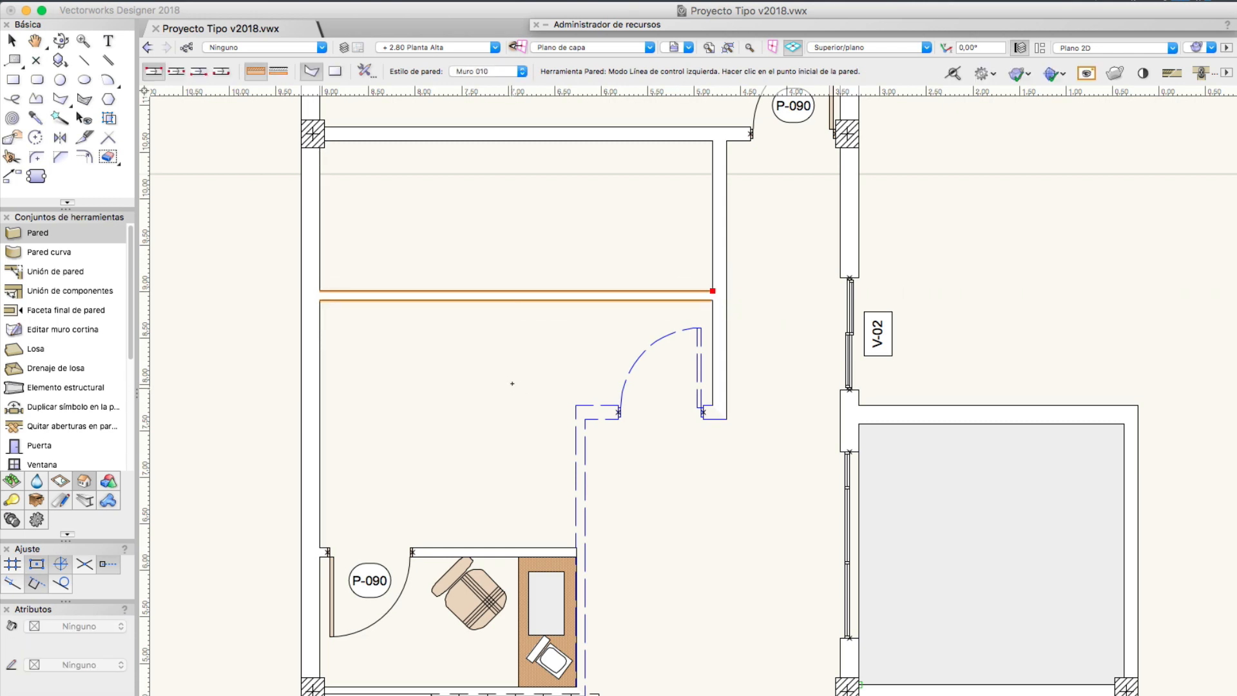
key("x")
key("x")
Assign the new horizontal wall across the room to the Demolicion-Nuevo class.
left_click(516, 292)
scroll(567, 242, "down", 1)
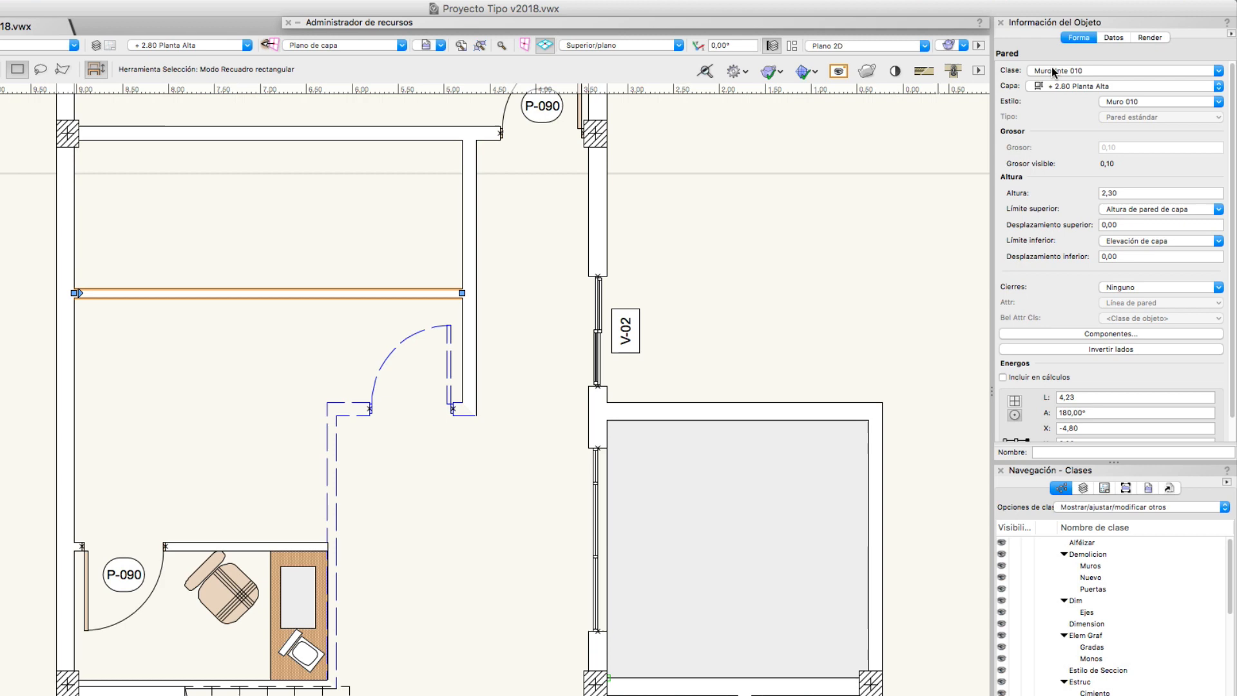
left_click(1052, 71)
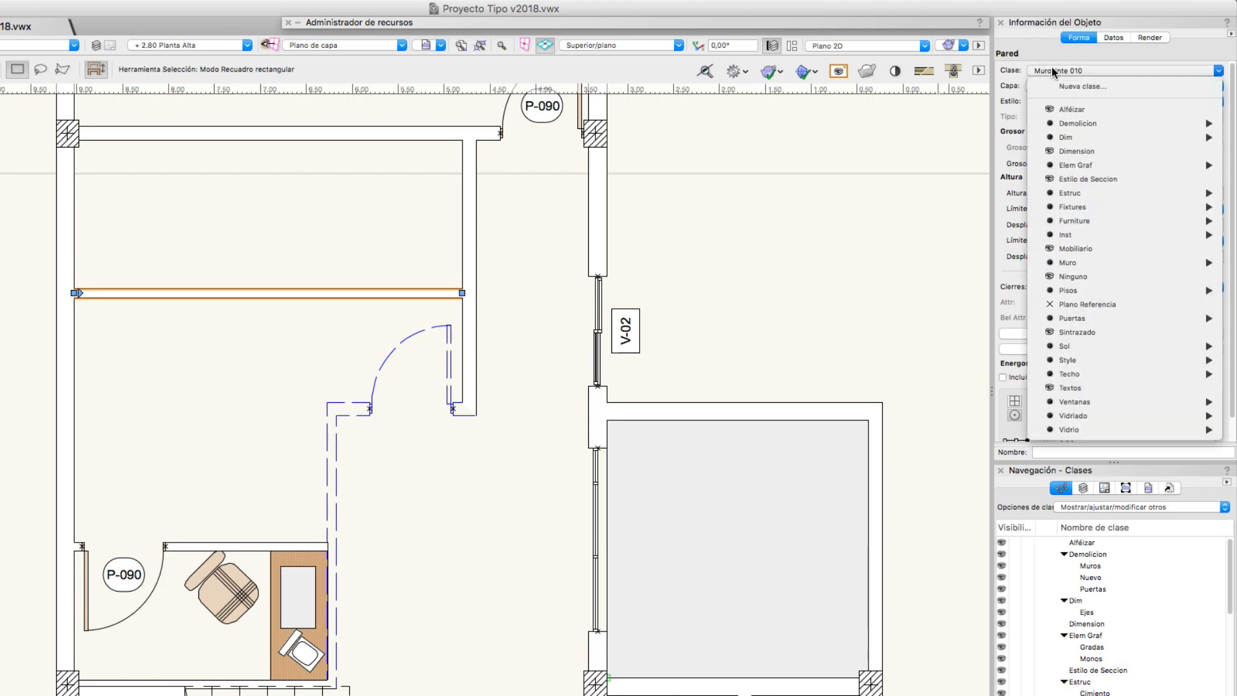
mouse_move(1068, 122)
left_click(998, 137)
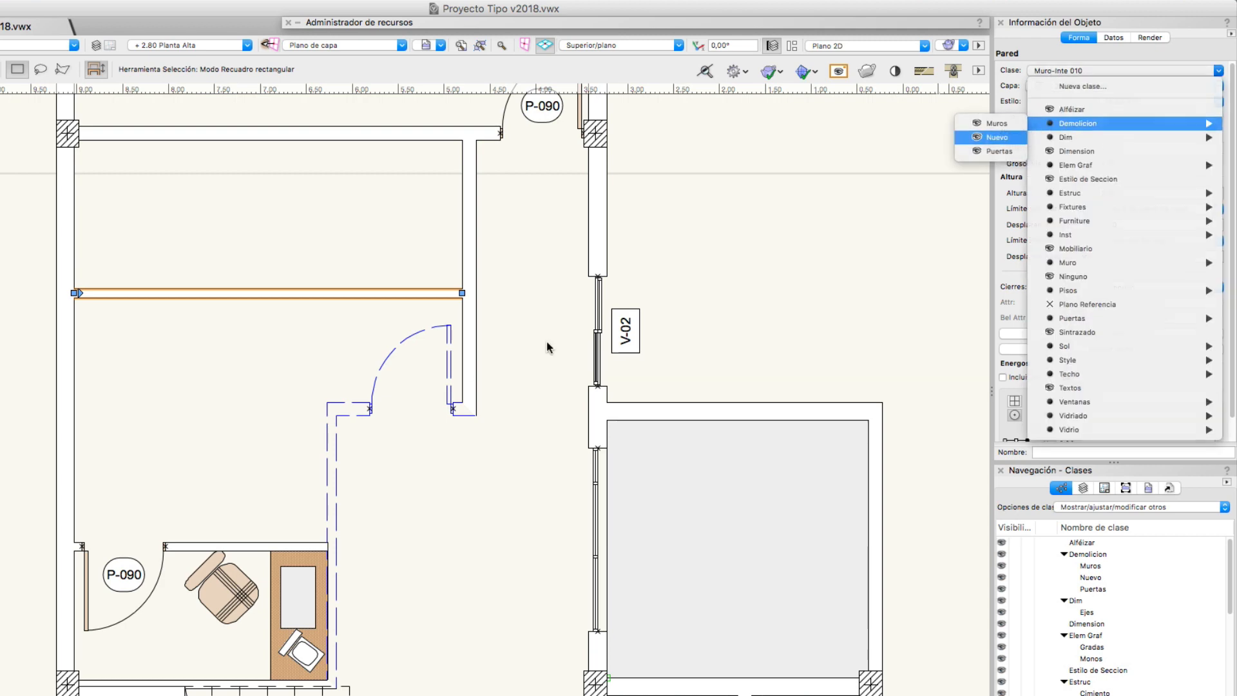
left_click(298, 336)
scroll(299, 335, "down", 1)
scroll(299, 335, "down", 2)
middle_click_drag(299, 335, 234, 256)
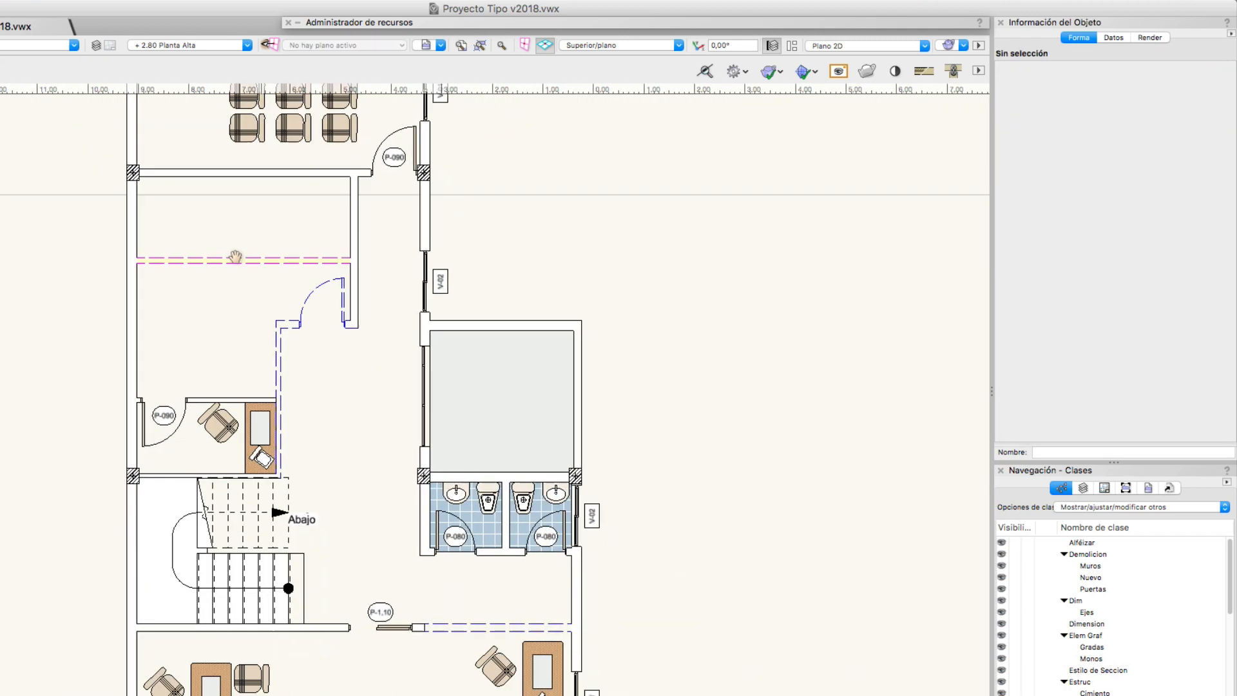
scroll(236, 257, "up", 1)
Examine the new wall and the demolished walls across the upper floor plan.
left_click(235, 233)
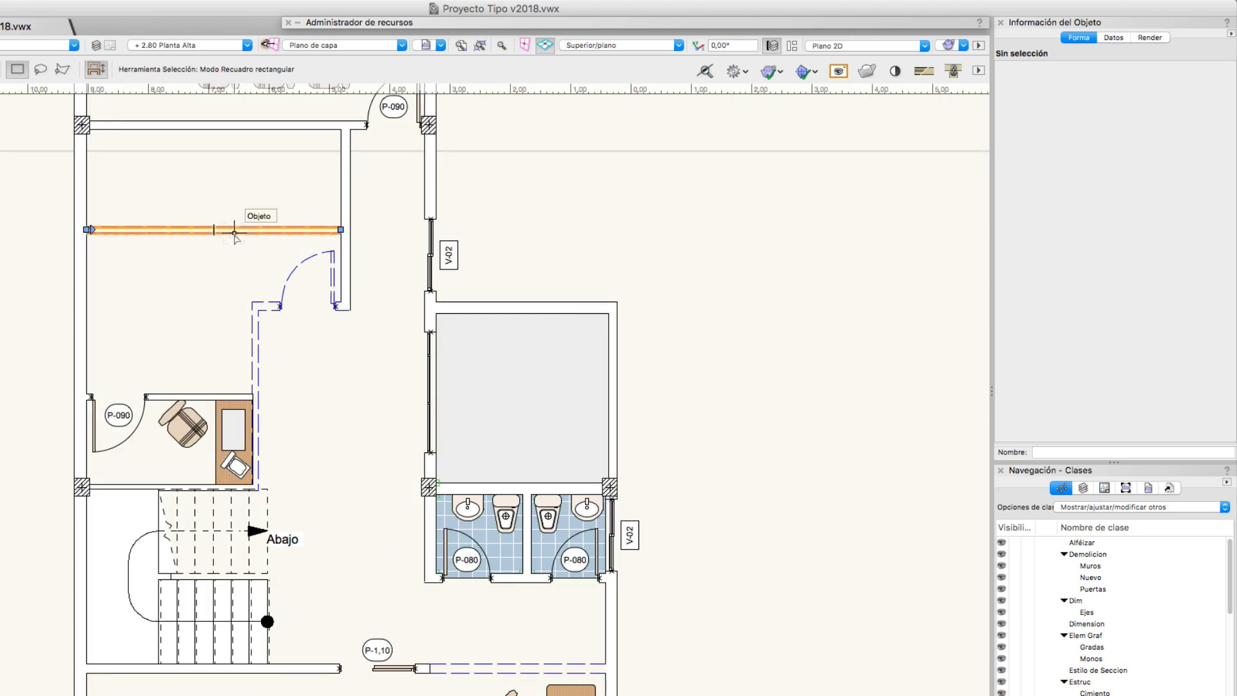
left_click(256, 308)
middle_click_drag(342, 476, 330, 277)
middle_click_drag(346, 473, 339, 288)
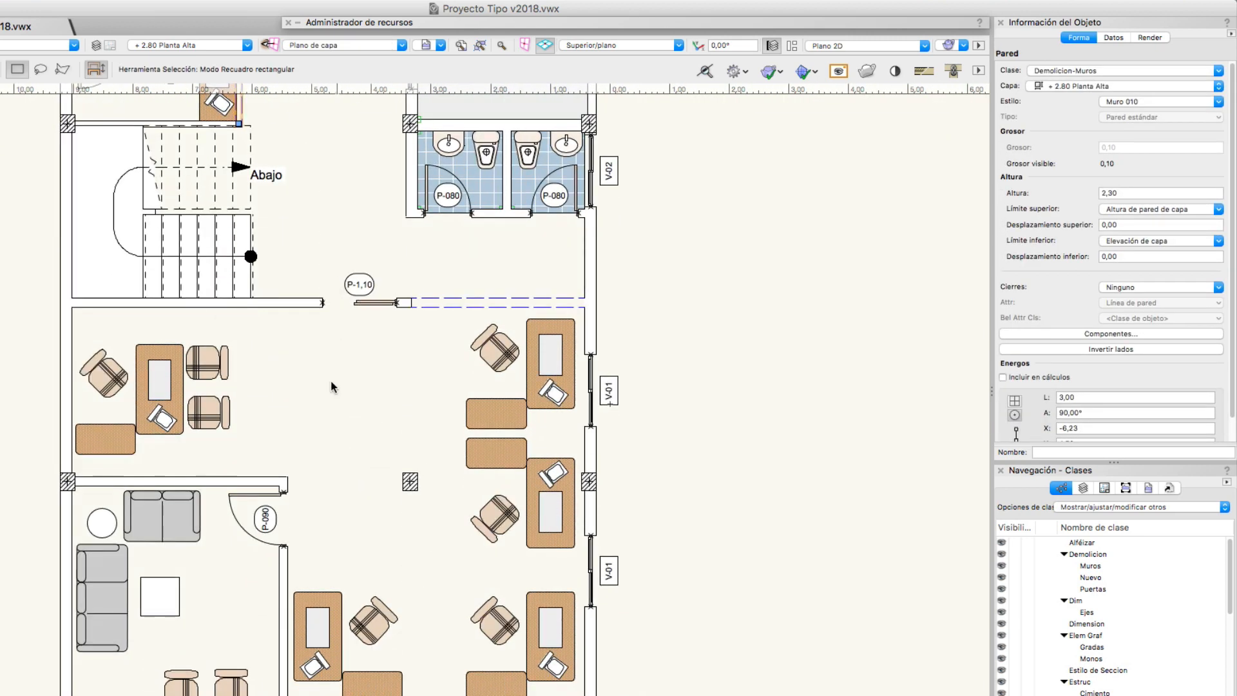
middle_click_drag(332, 401, 347, 648)
middle_click_drag(346, 362, 348, 498)
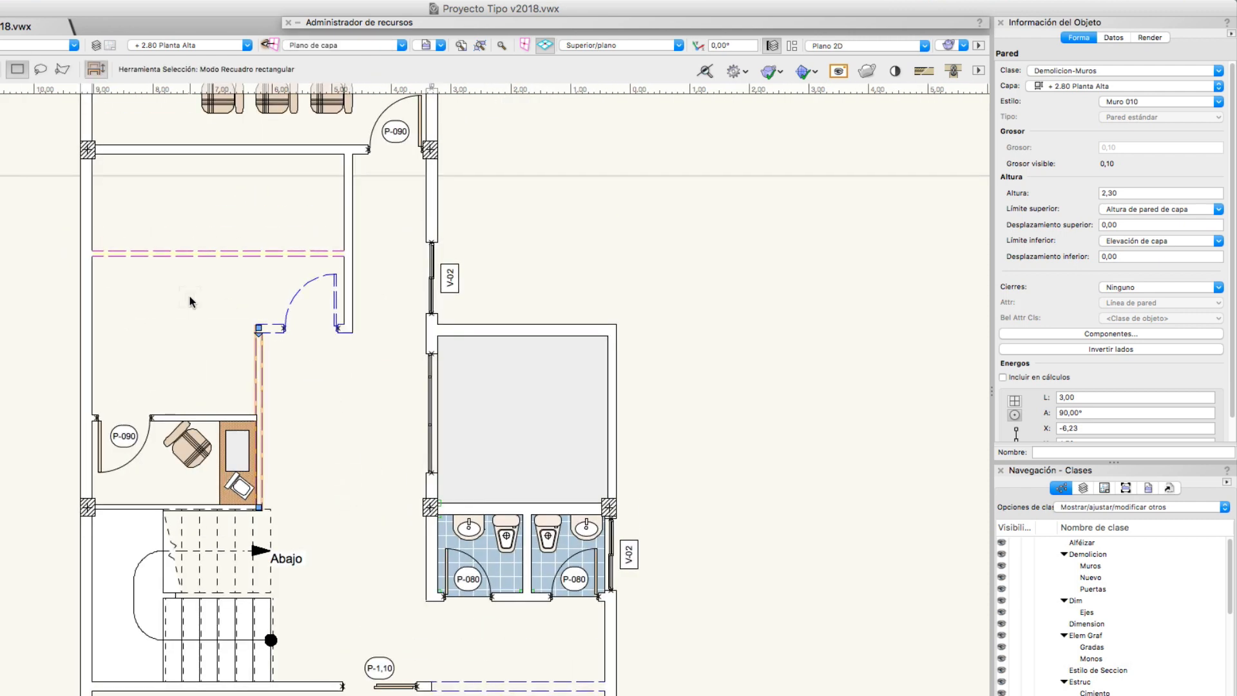
scroll(245, 300, "down", 2)
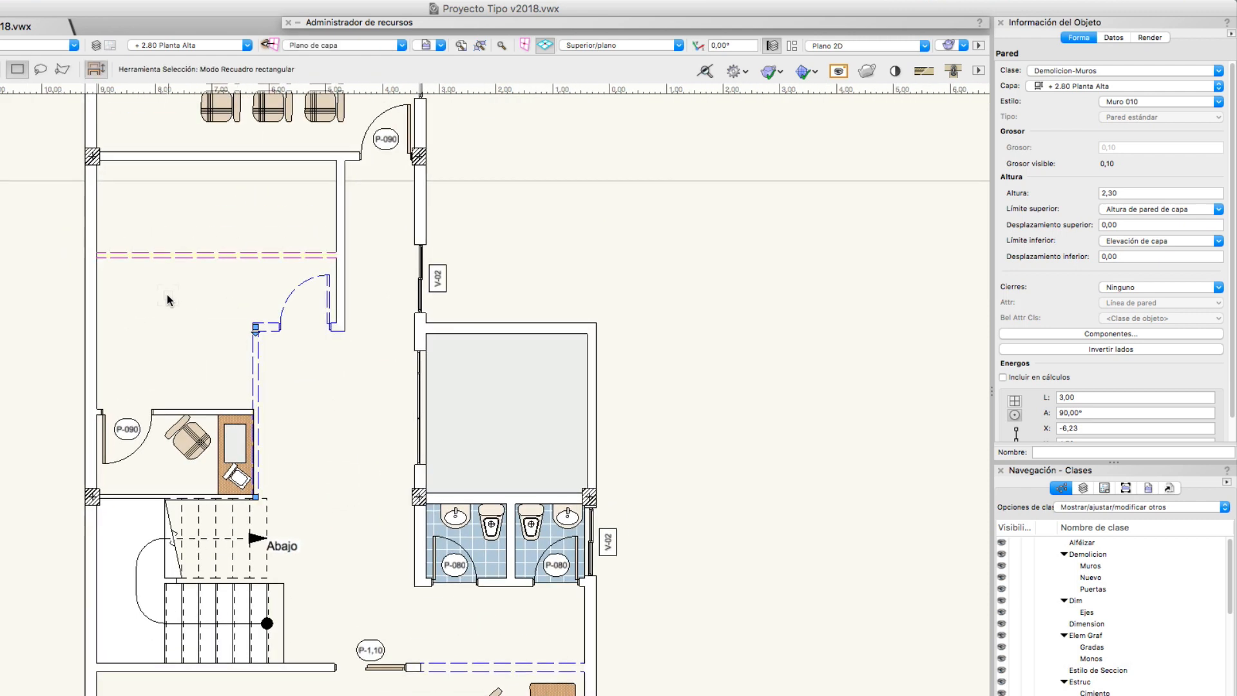
Duplicate the Demolicion-Puertas class to start a class for demolished windows.
left_click(420, 279)
scroll(420, 280, "up", 3)
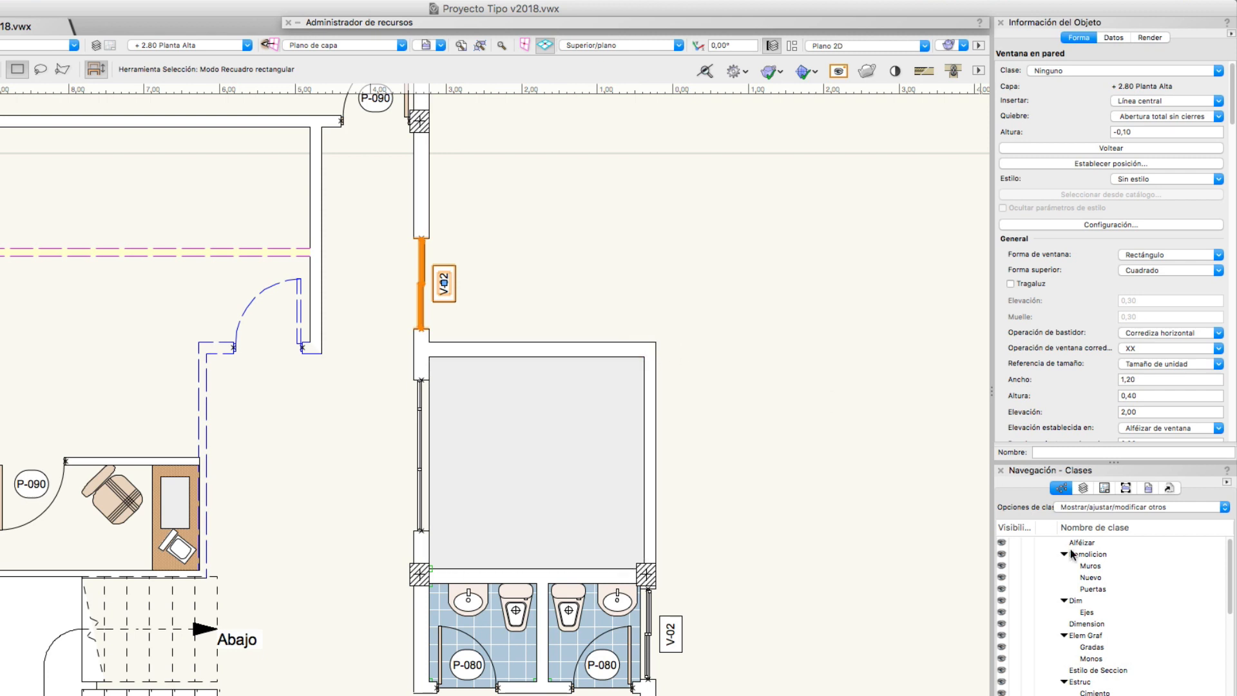
left_click(1101, 578)
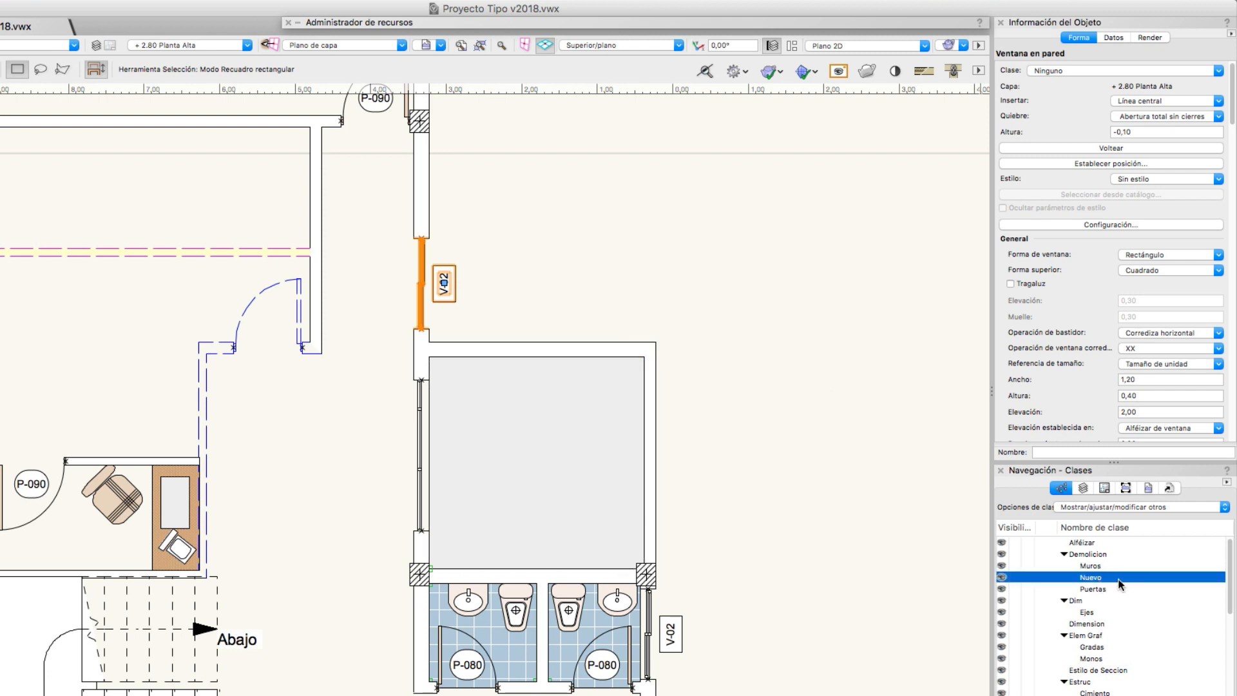
left_click(1096, 590)
right_click(1093, 590)
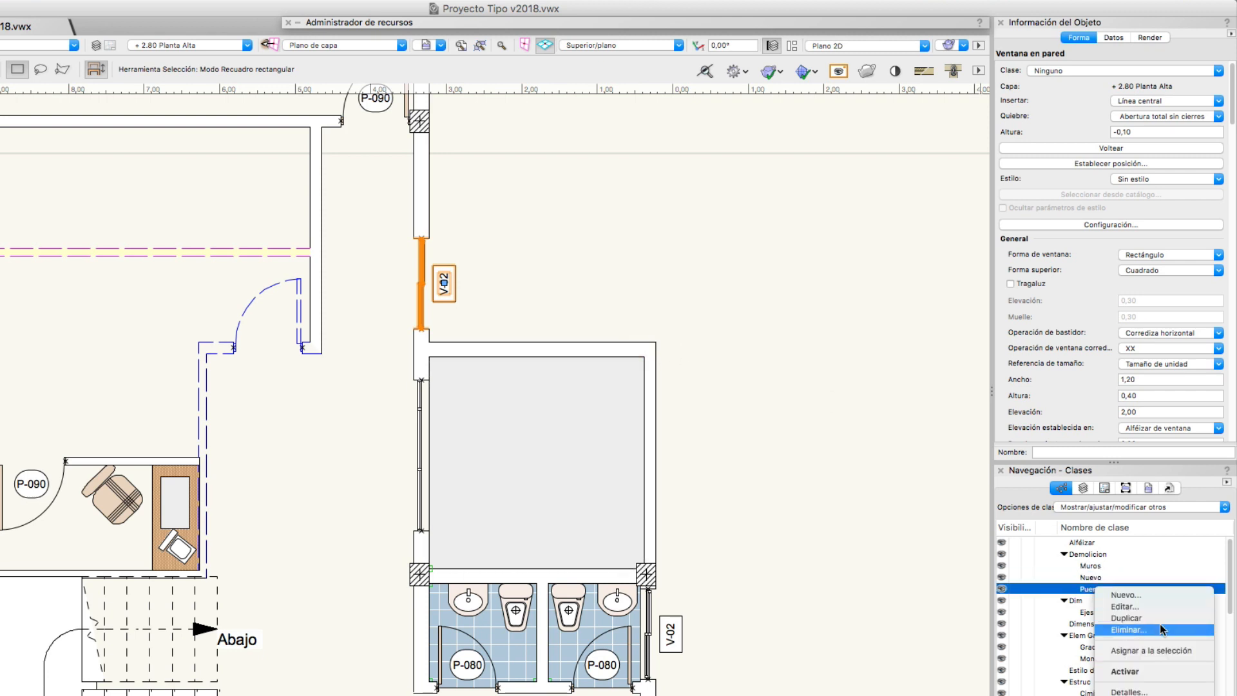
left_click(1133, 618)
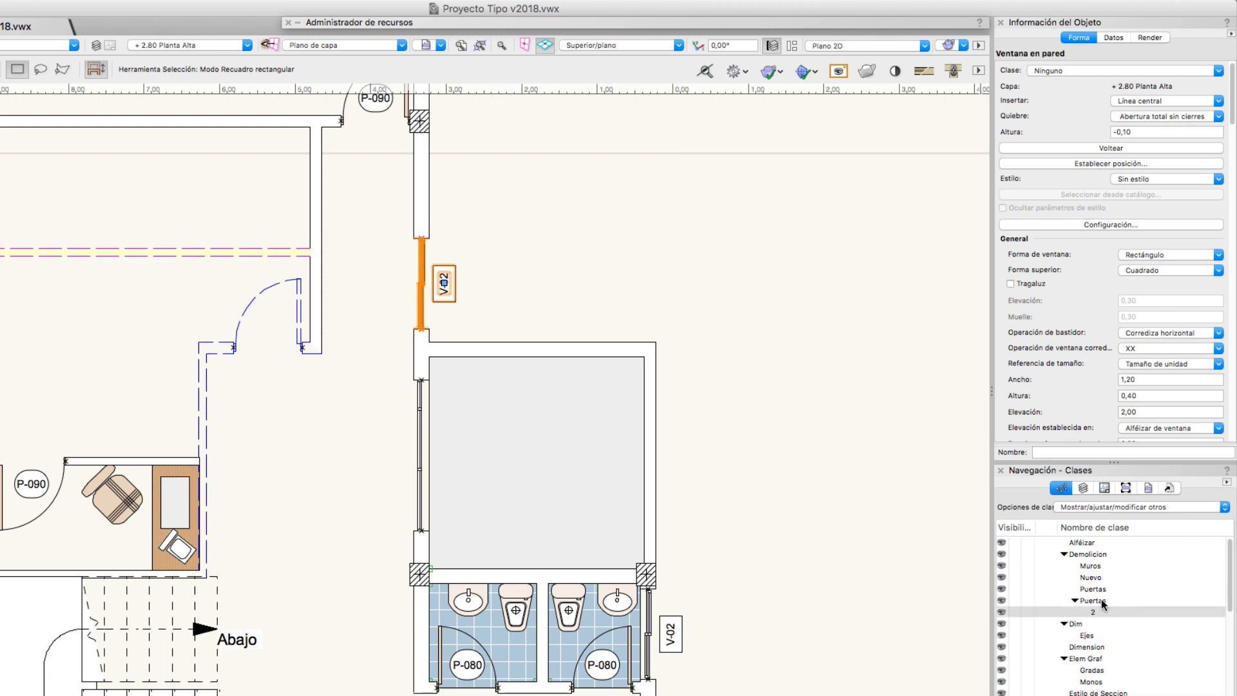
Rename the duplicated class Demolicion-Puertas-2 as Demolicion-Ventanas, keeping its graphic attributes.
right_click(1096, 613)
left_click(1128, 618)
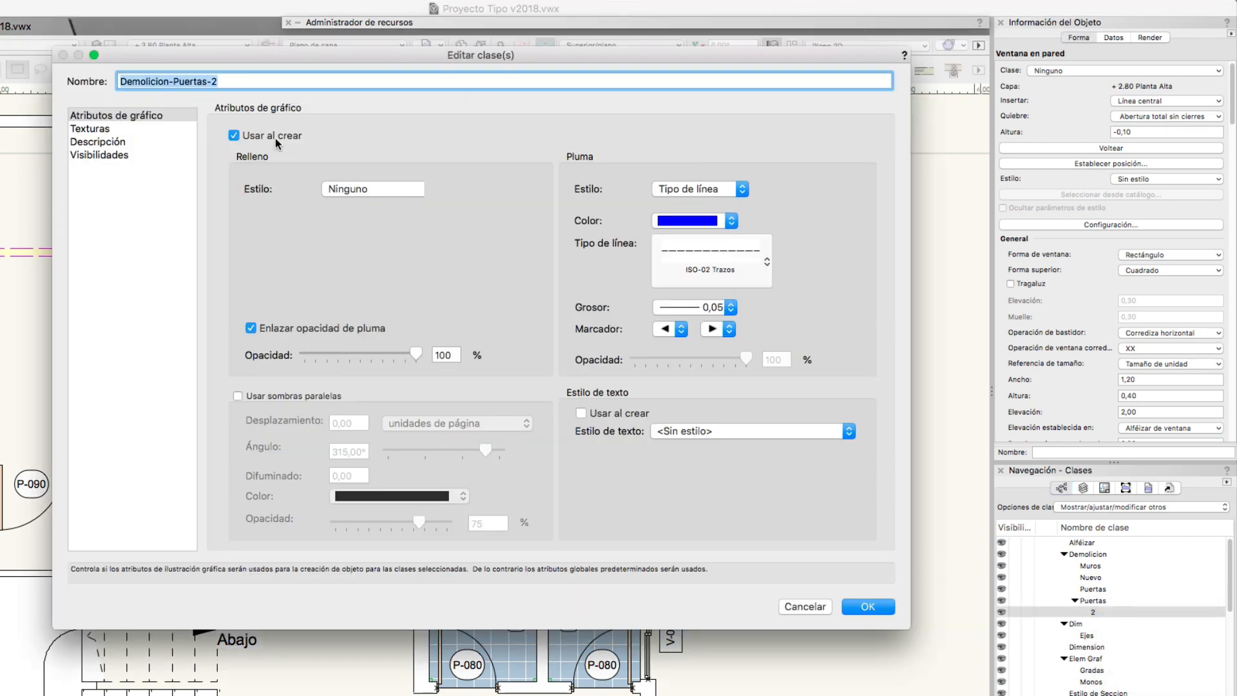
left_click_drag(233, 83, 164, 78)
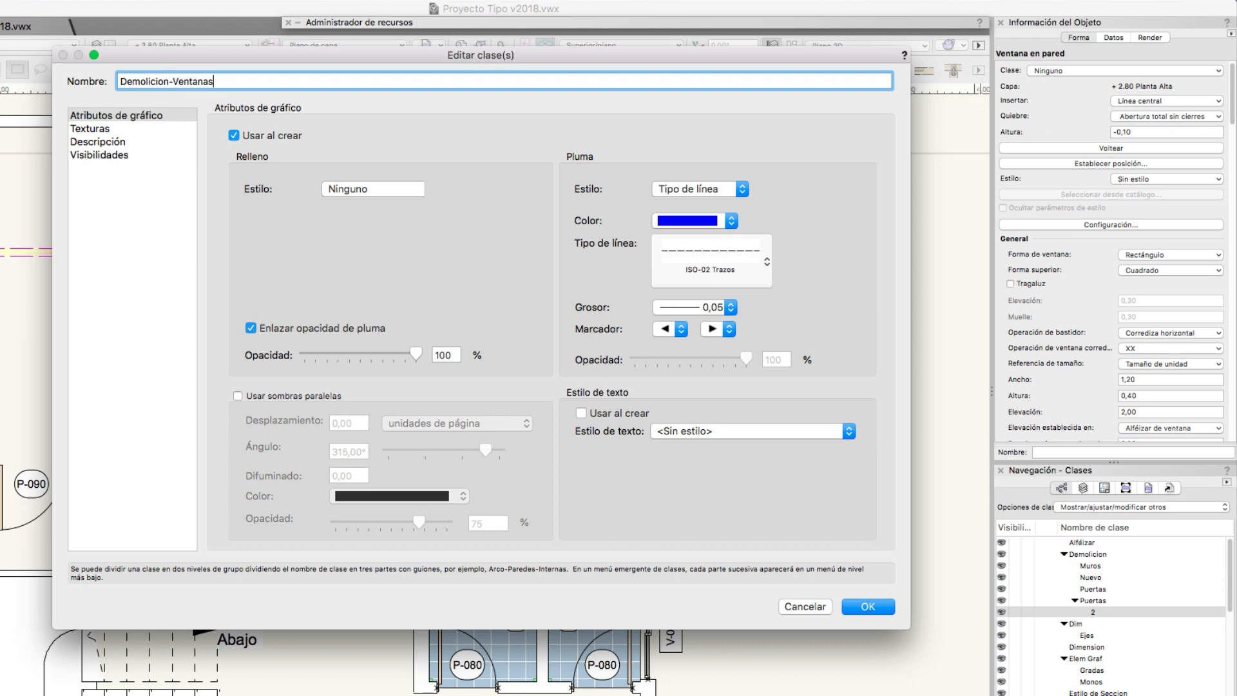
key("Return")
left_click(547, 243)
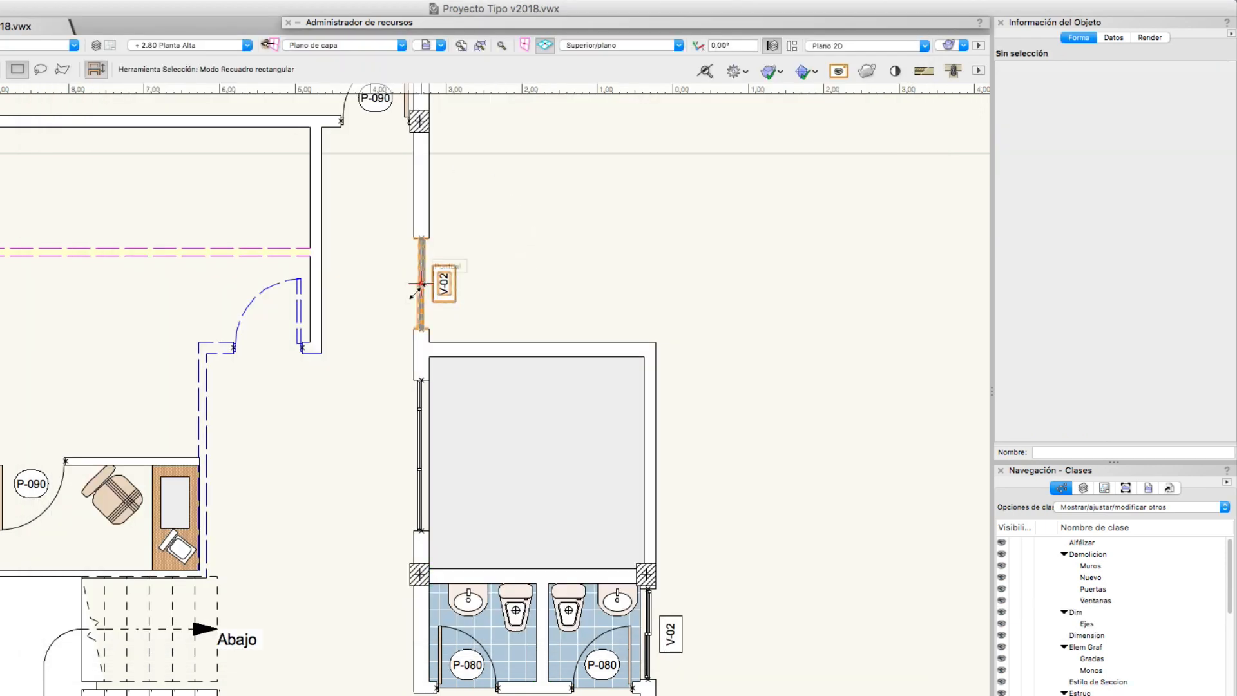
Assign the V-02 window in the corridor's outer wall to the Demolicion-Ventanas class and apply that class's graphic attributes.
left_click(467, 289)
left_click(1065, 73)
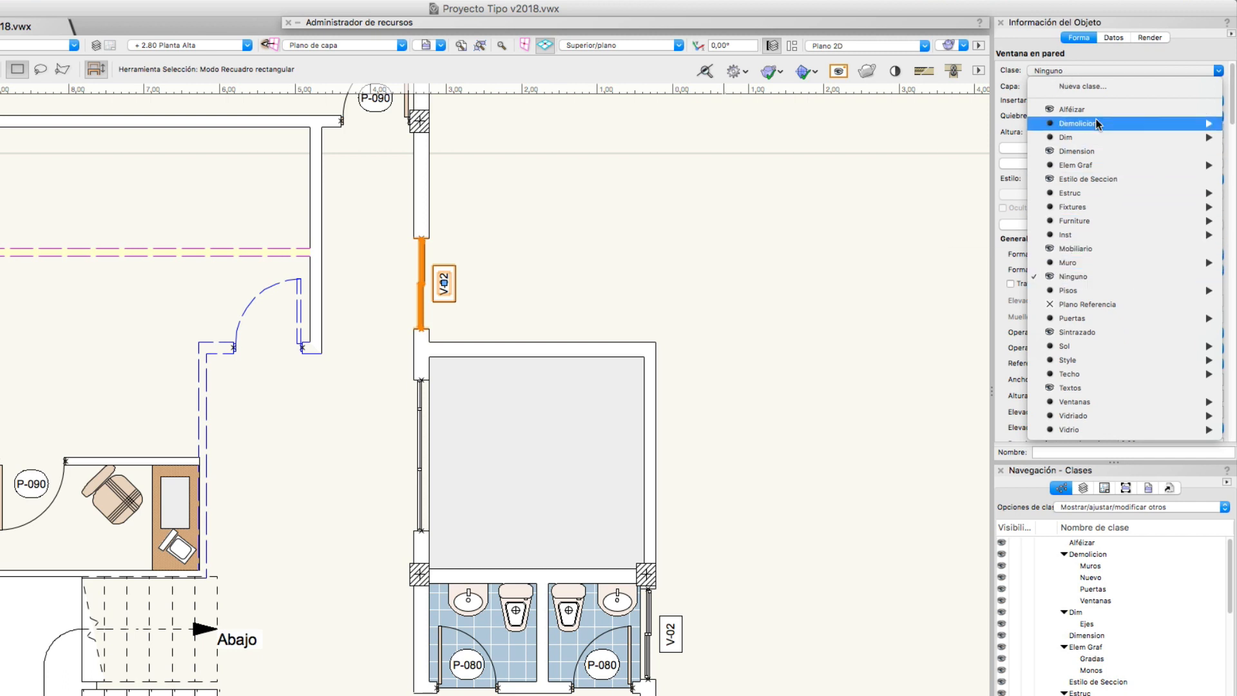
mouse_move(1092, 126)
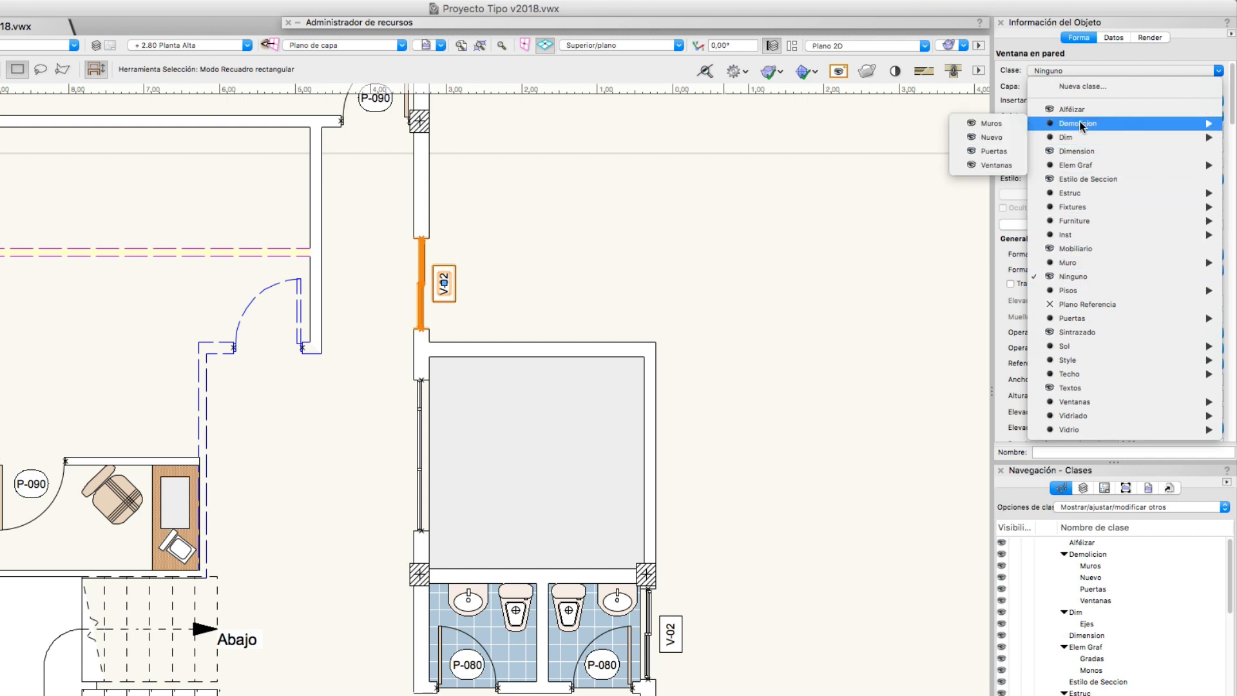
left_click(1001, 165)
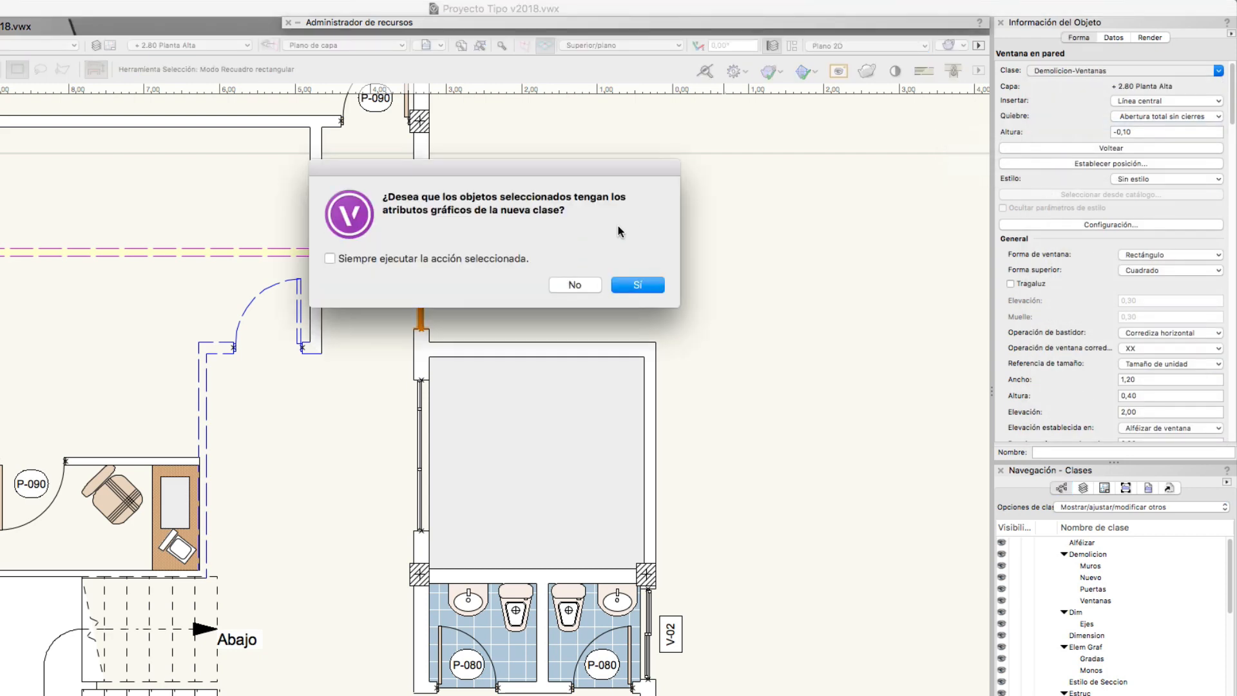
left_click(634, 285)
left_click(506, 265)
Check the graphics and classes of the V-02 corridor window, the new wall, and the demolished walls and door.
scroll(419, 296, "up", 5)
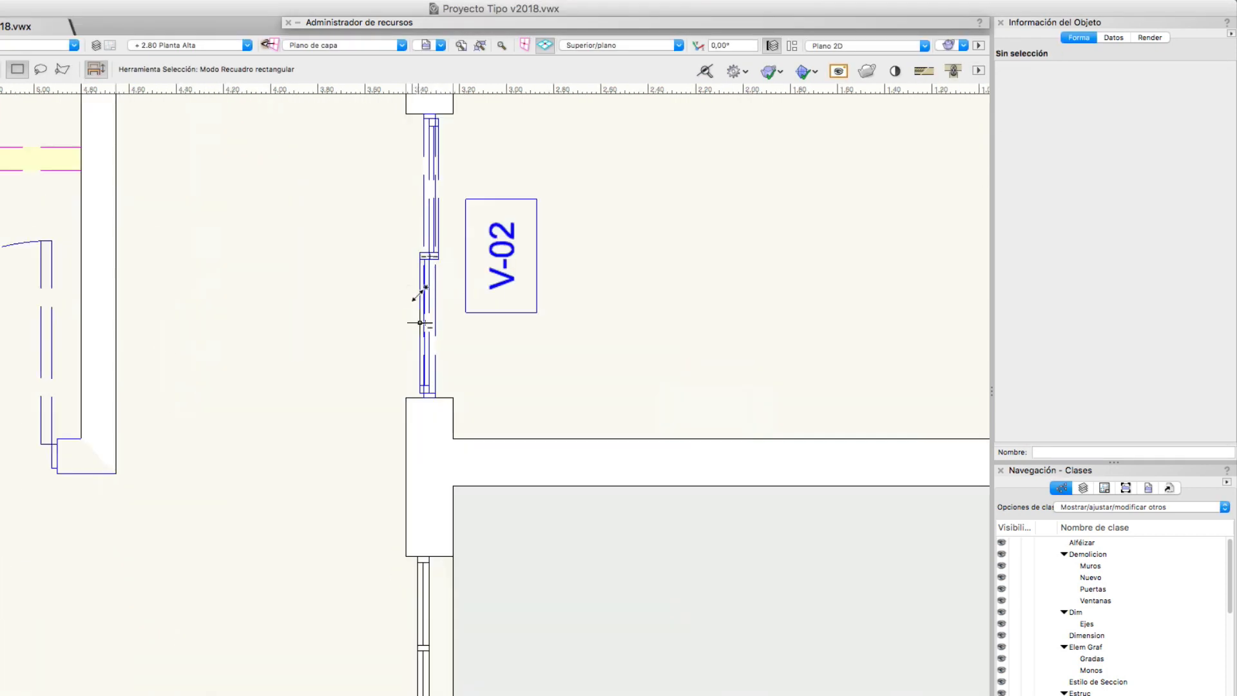
left_click(425, 298)
scroll(553, 317, "down", 5)
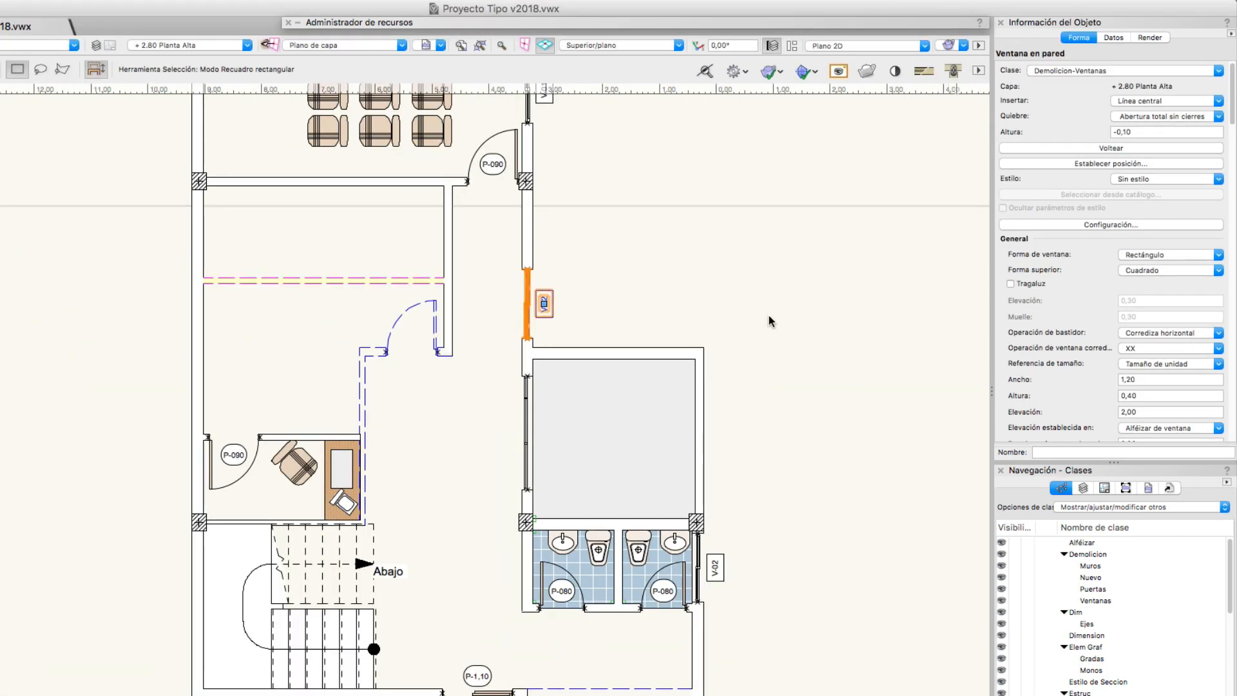
left_click(628, 303)
left_click(528, 303)
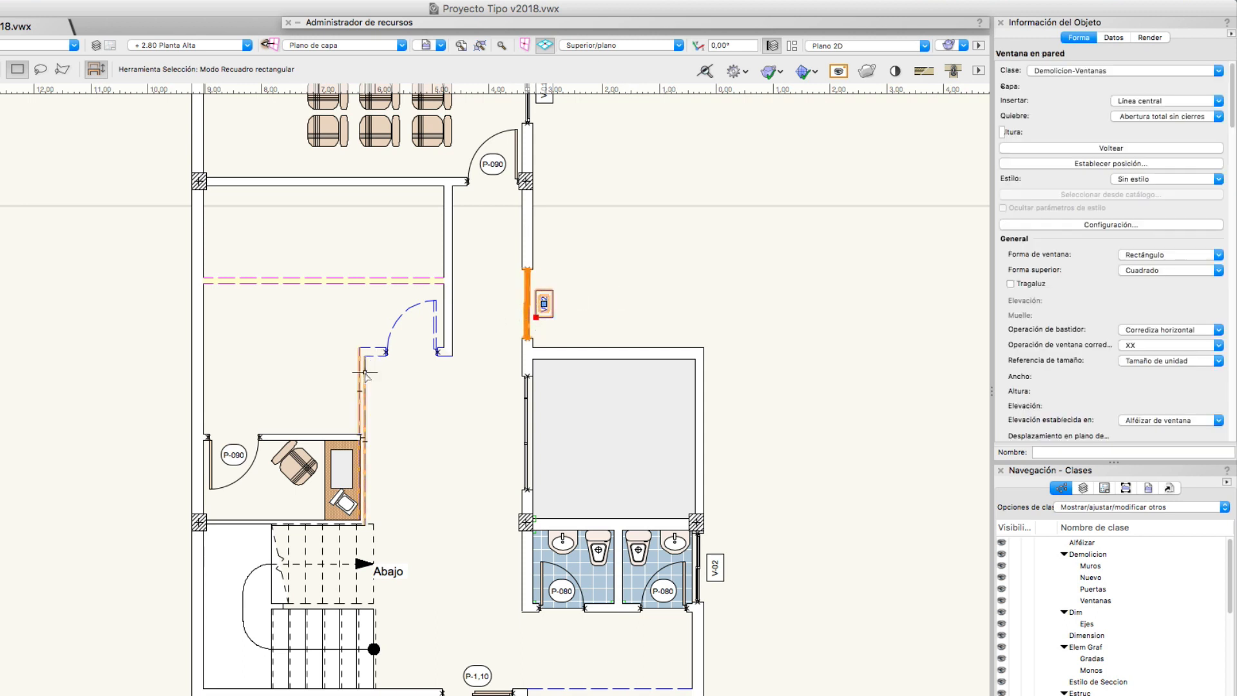
left_click(373, 352)
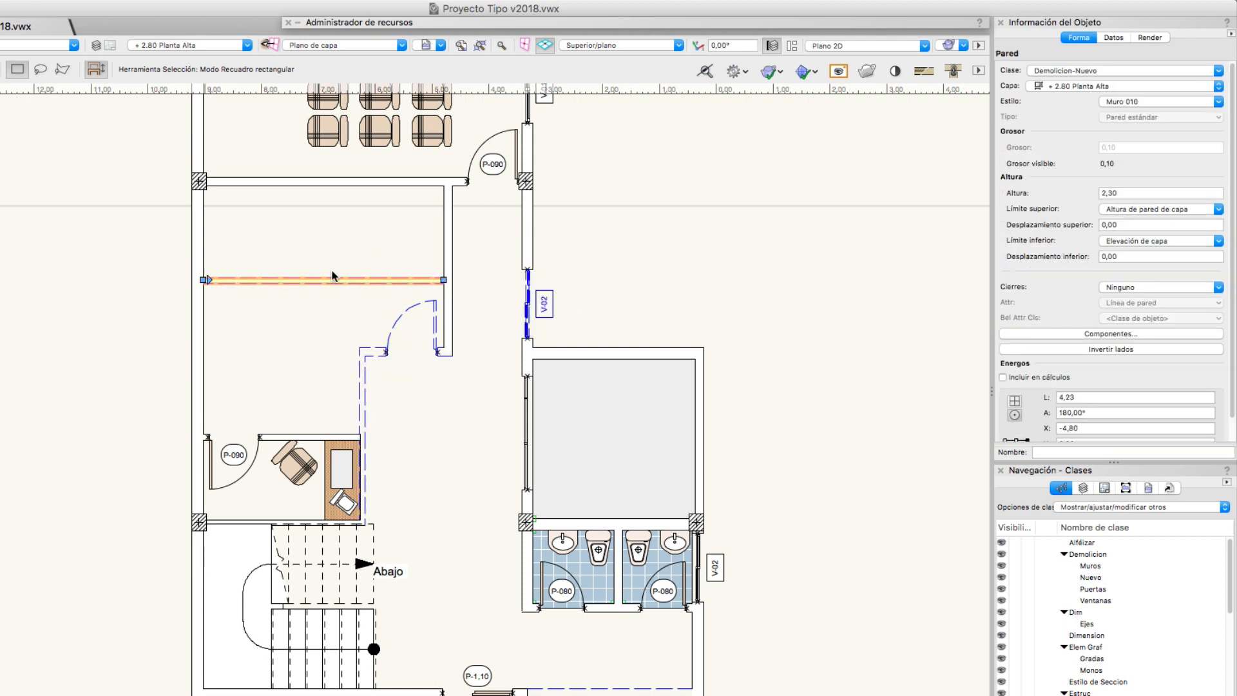
left_click(408, 421)
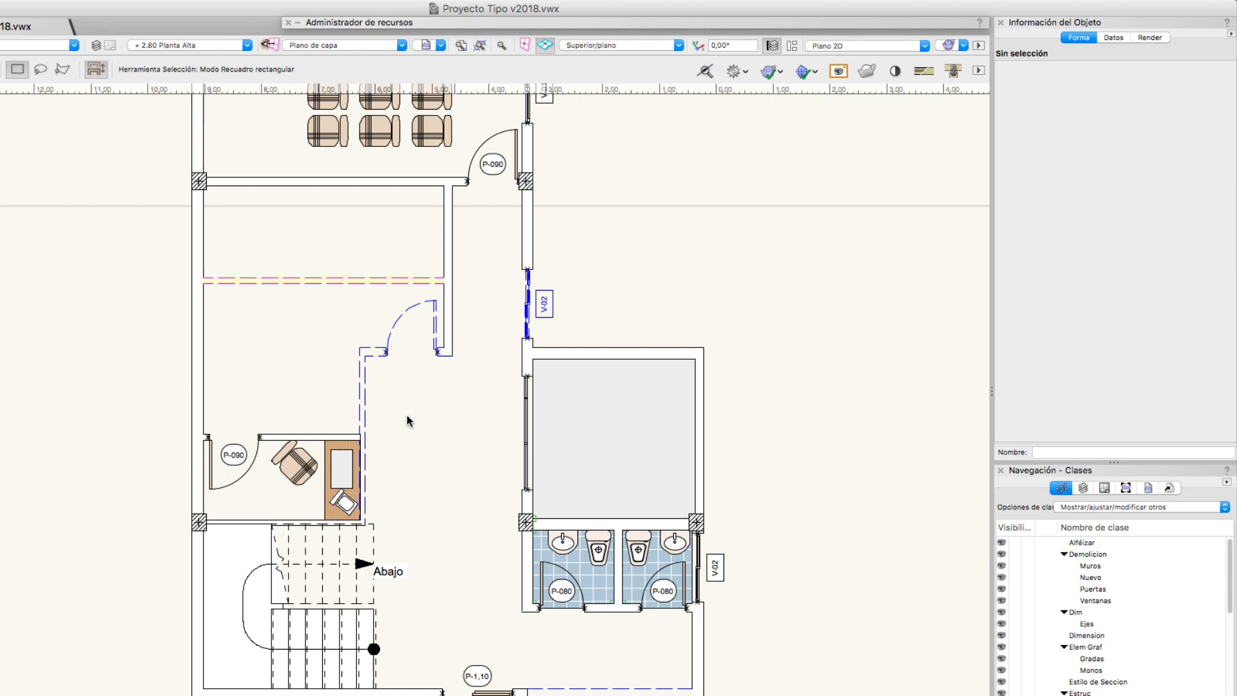
left_click(360, 400)
left_click(434, 325)
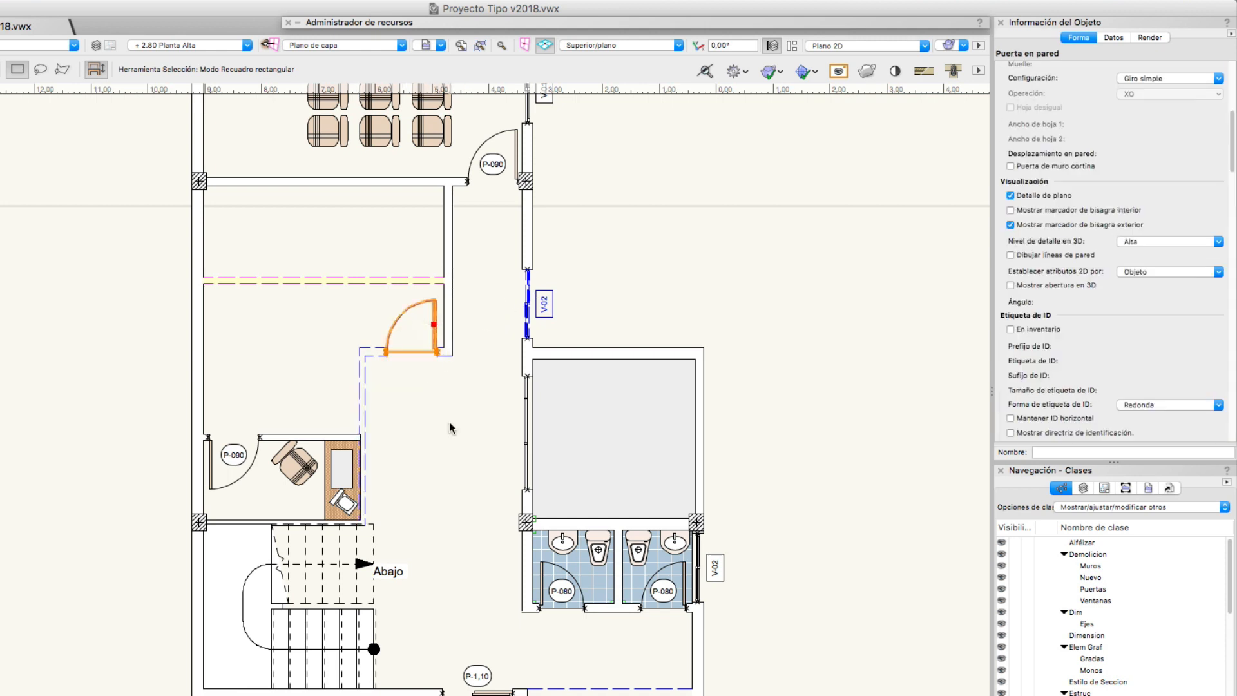
Clear the selection and make Fin the active design layer, bringing its closing sheet into view.
left_click(450, 424)
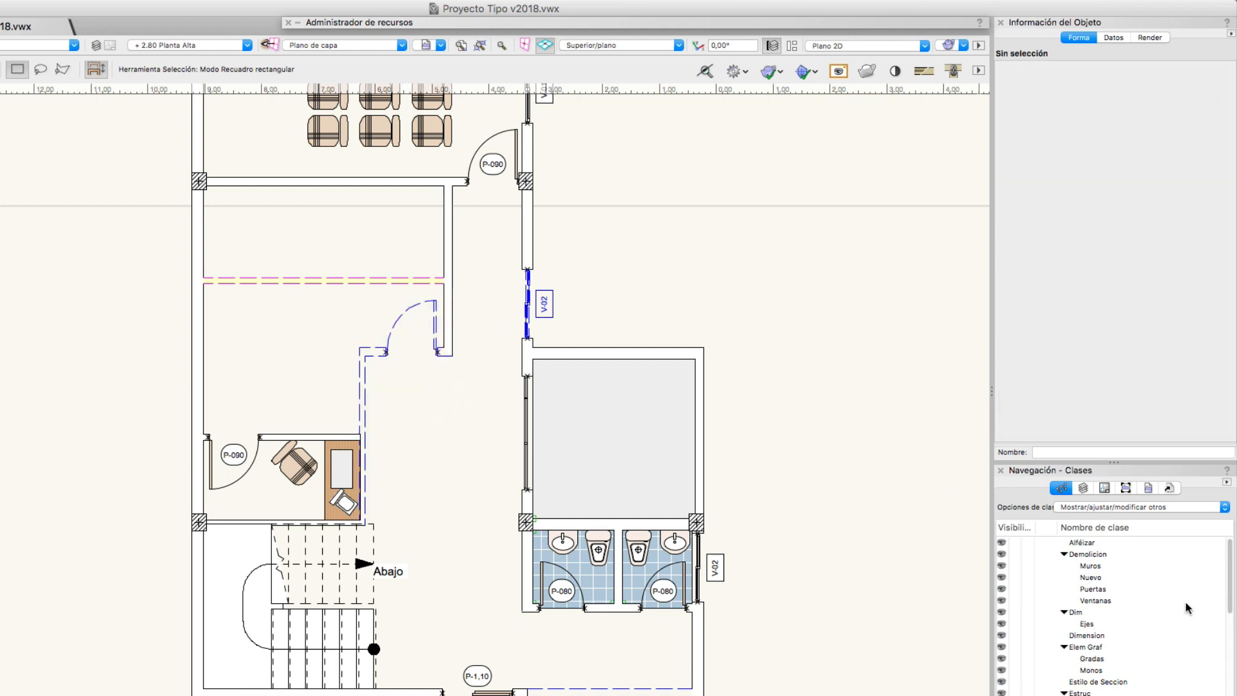
left_click(1084, 489)
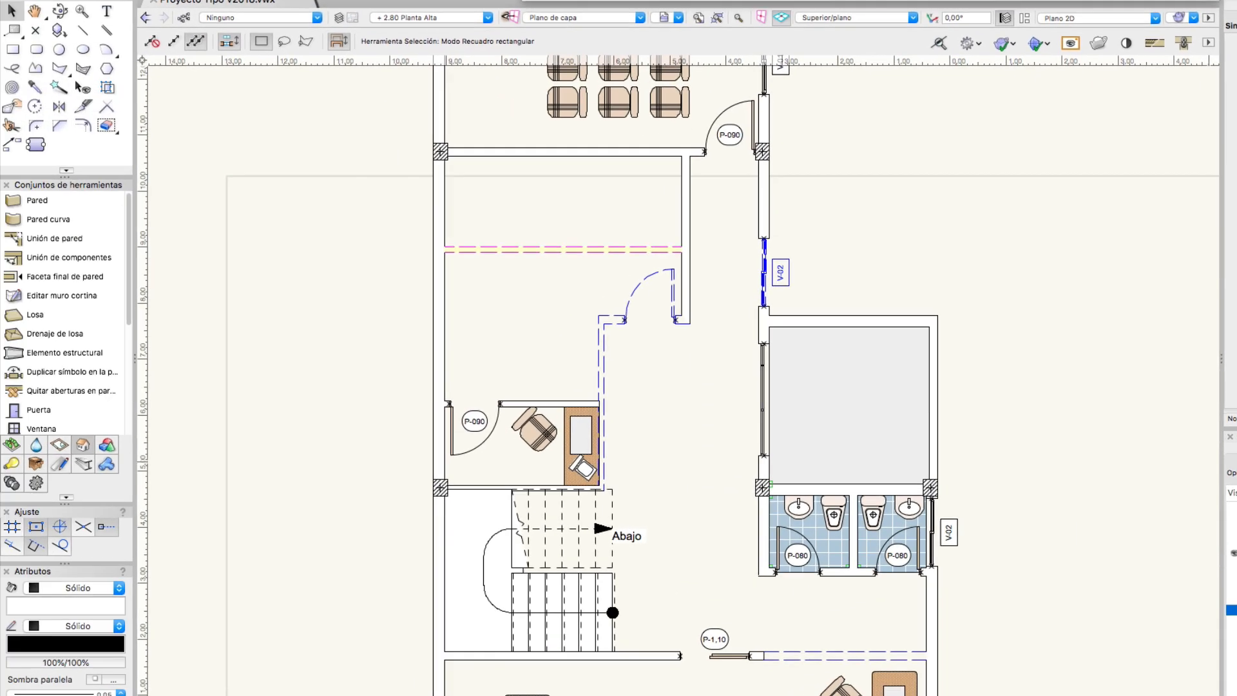
double_click(1085, 648)
scroll(638, 518, "down", 3)
middle_click_drag(643, 524, 324, 407)
middle_click_drag(562, 374, 565, 239)
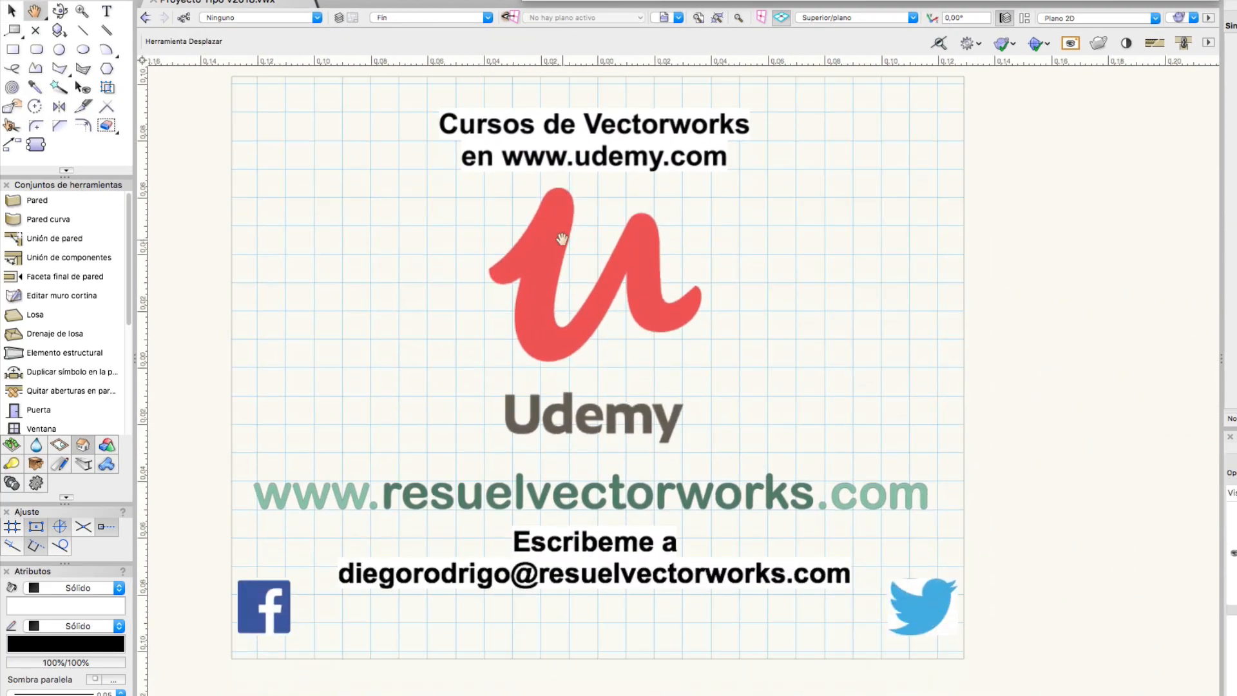
scroll(613, 165, "down", 1)
left_click(609, 165)
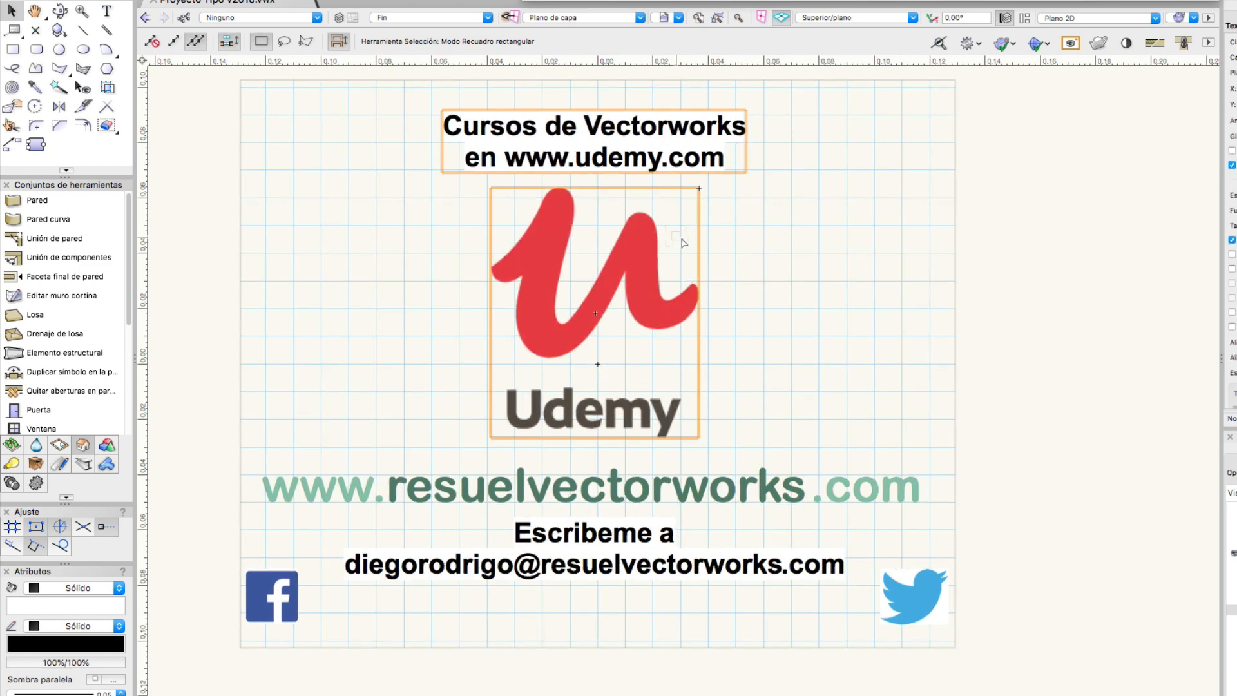
scroll(709, 234, "down", 1)
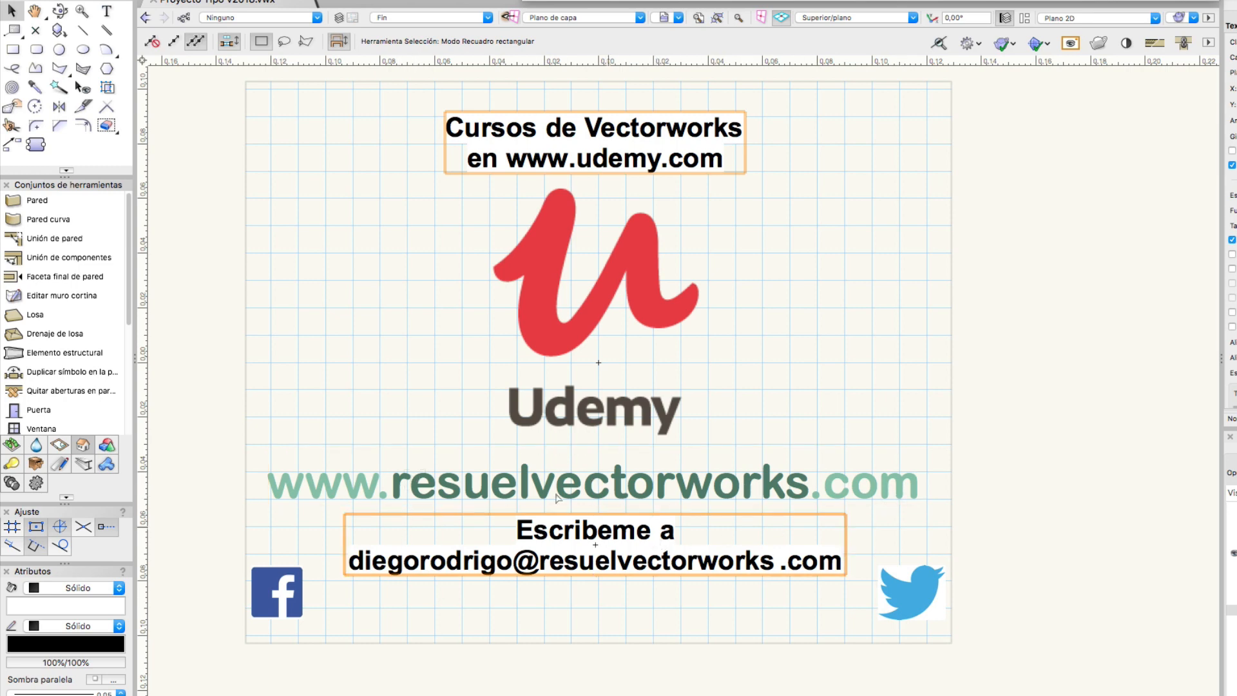
scroll(559, 628, "down", 1)
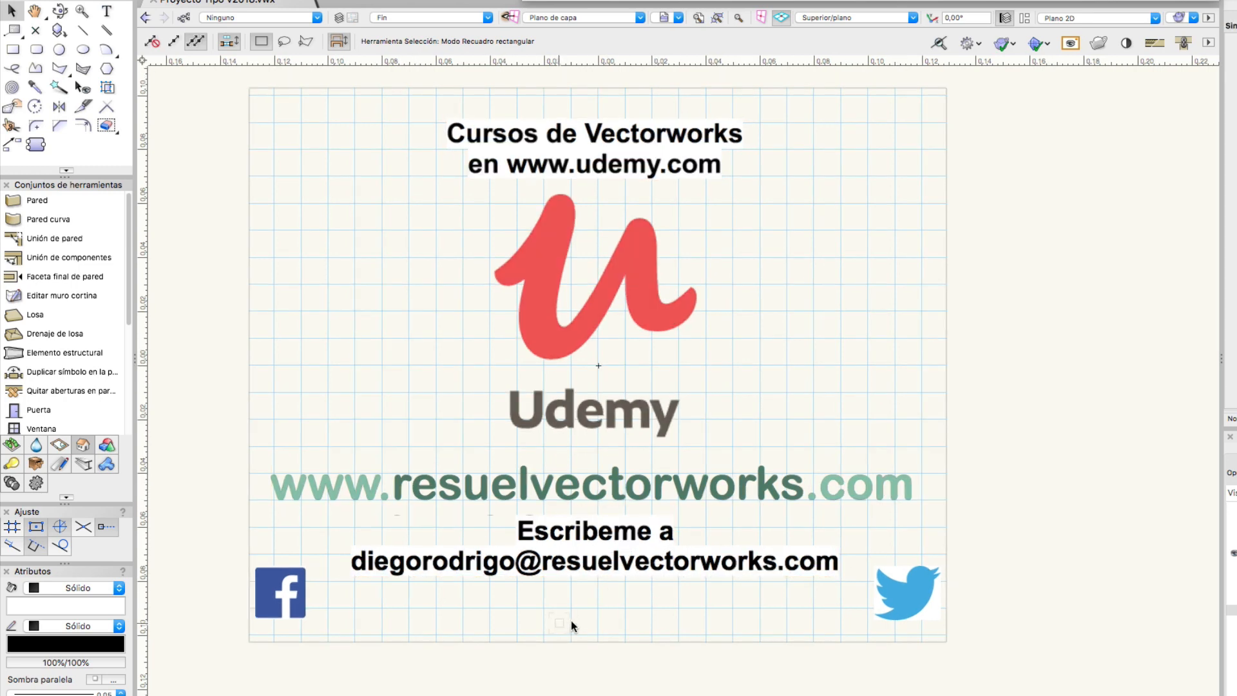
left_click(267, 583)
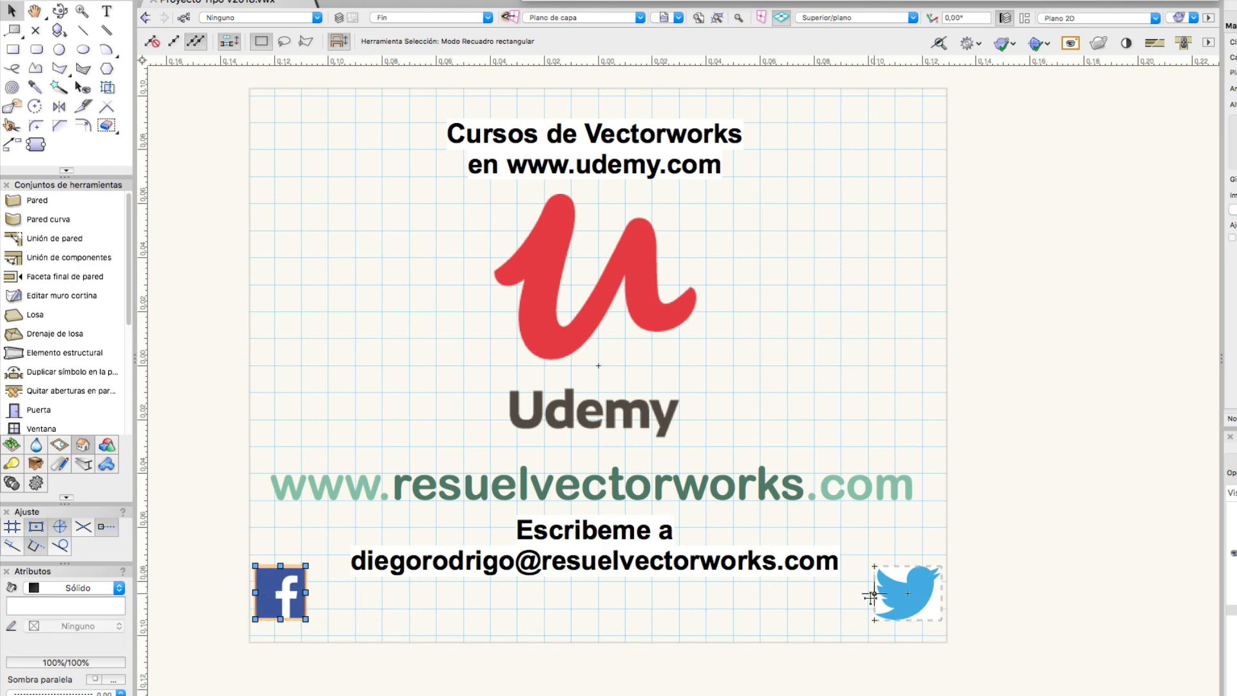